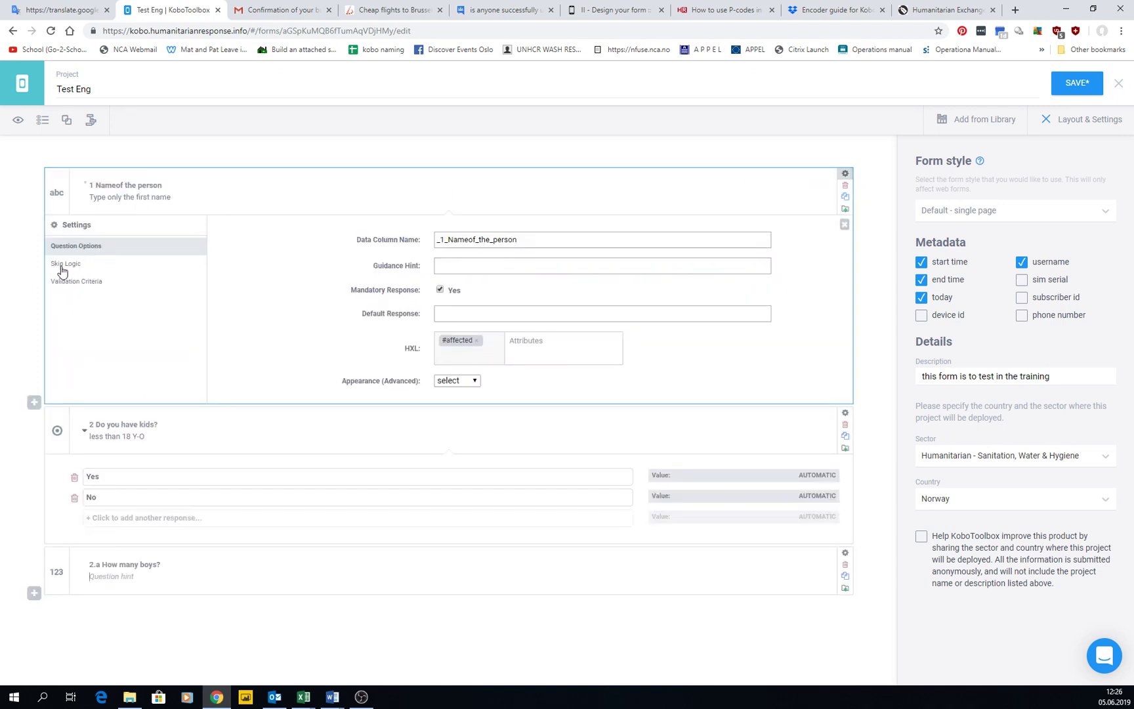
Look through question 1's skip logic and validation criteria settings, and view the settings of "2 Do you have kids?".
left_click(61, 283)
left_click(70, 266)
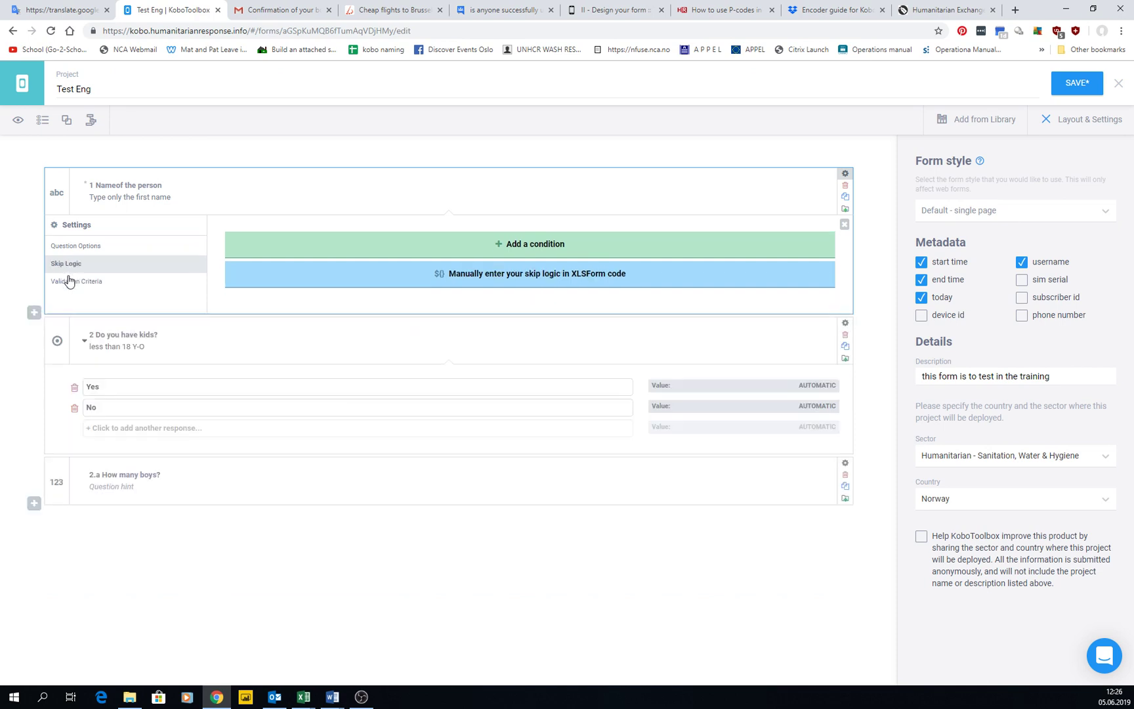
left_click(68, 281)
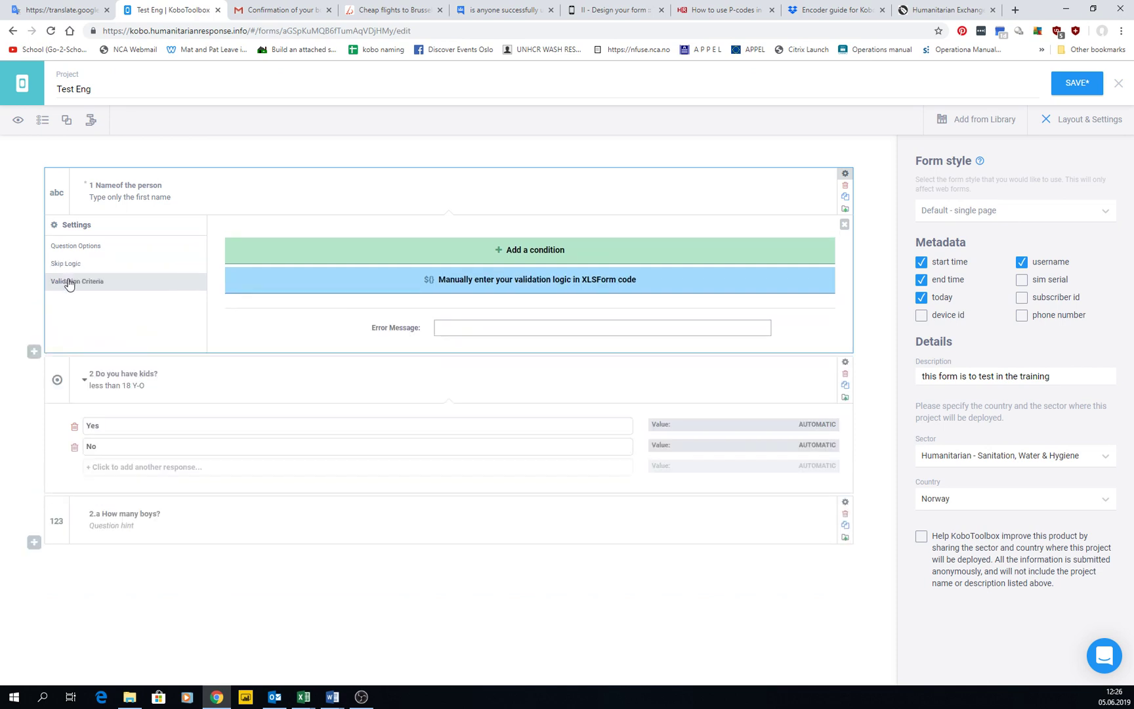
left_click(123, 373)
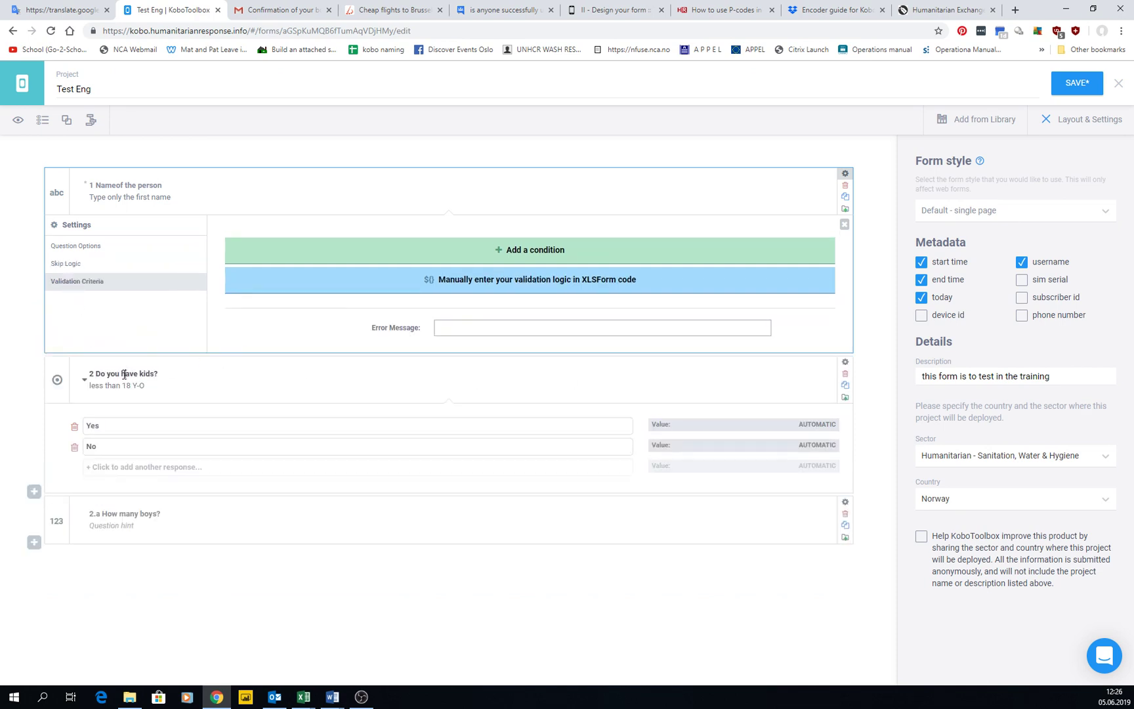
left_click(846, 362)
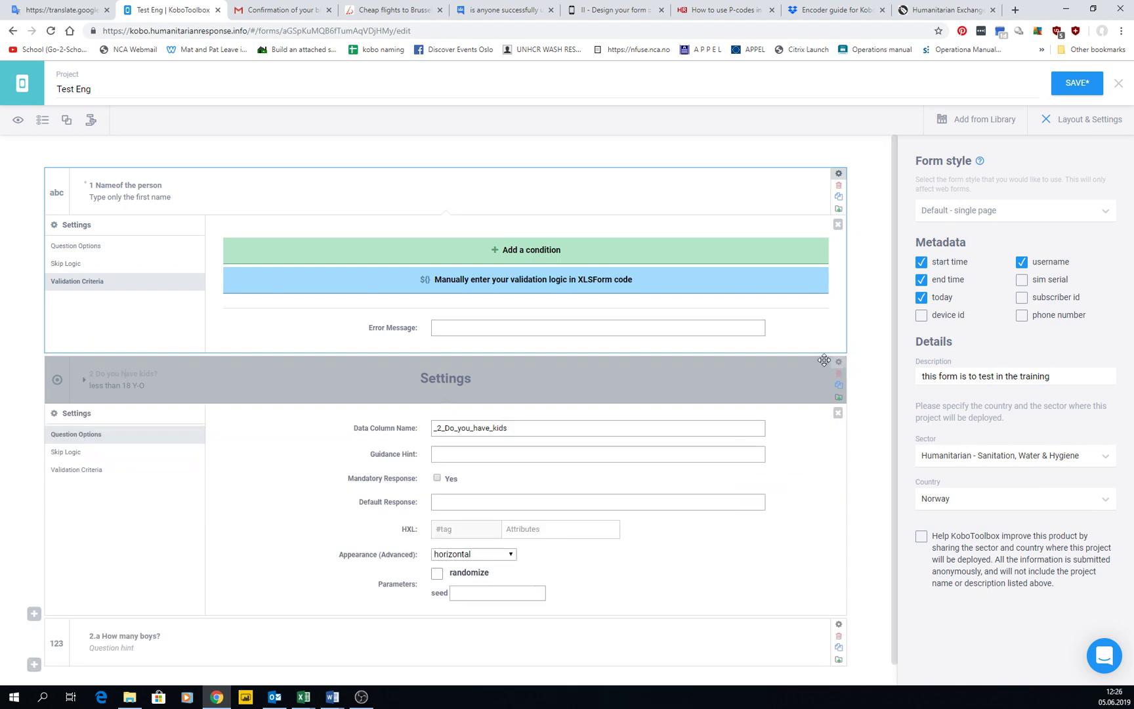
left_click(86, 386)
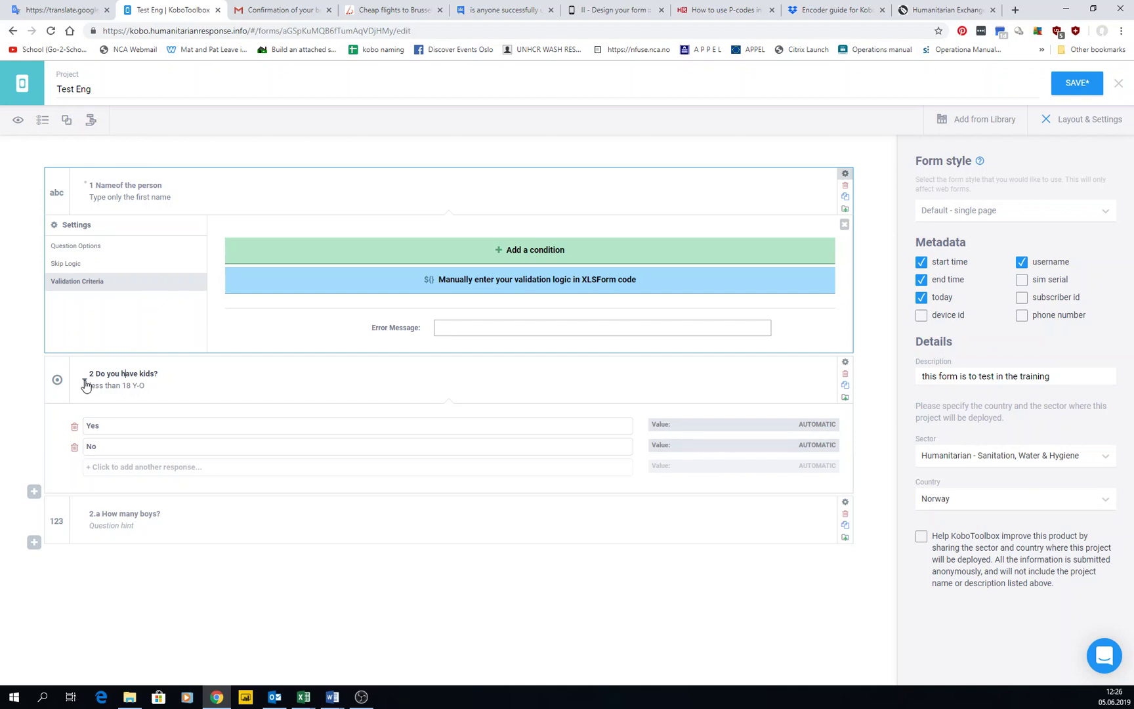
Add a skip logic condition to "2.a How many boys?" so it displays only if "2 Do you have kids?" = Yes.
left_click(98, 514)
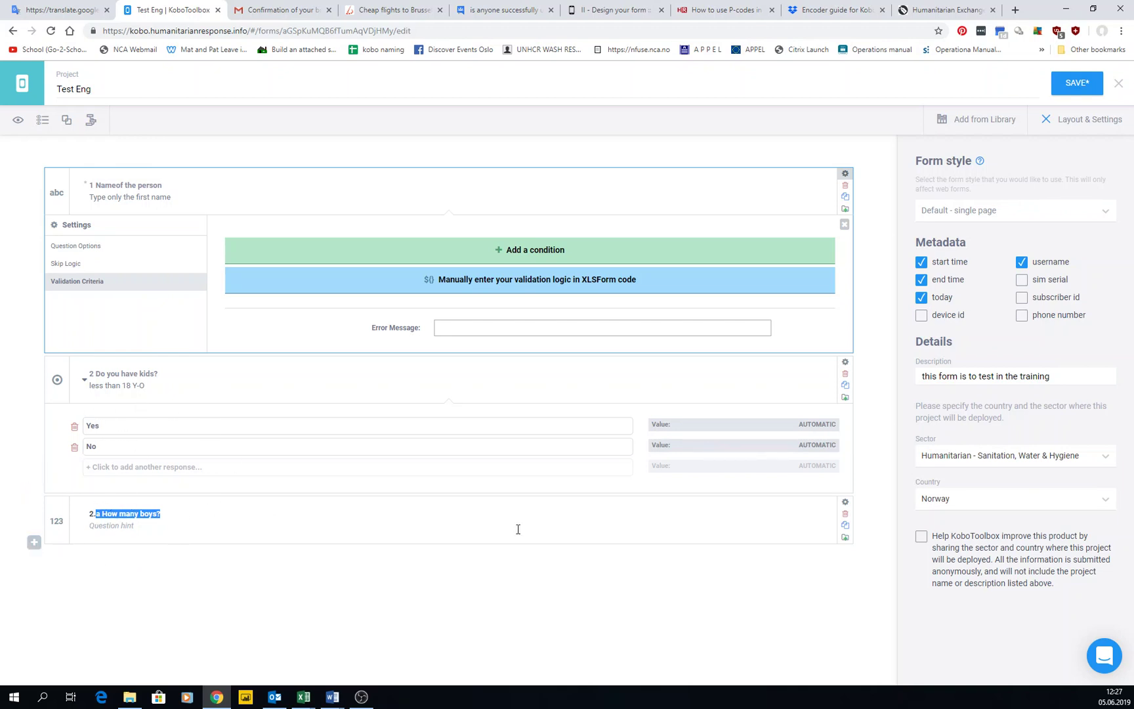
left_click(846, 507)
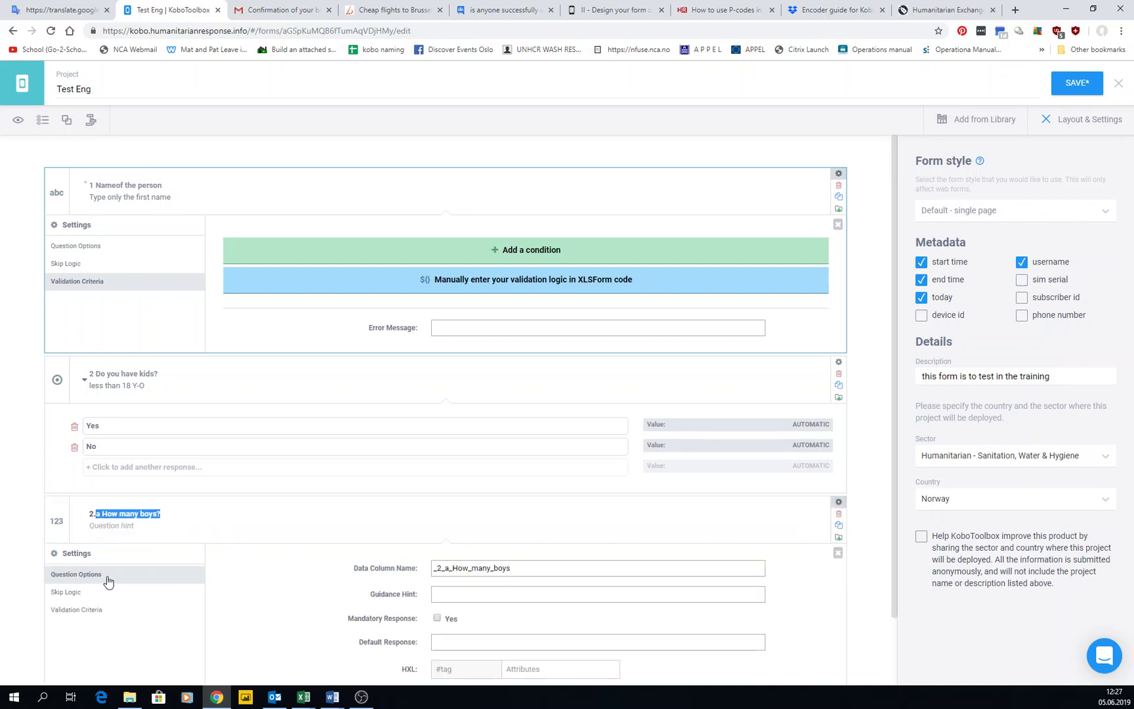
left_click(61, 594)
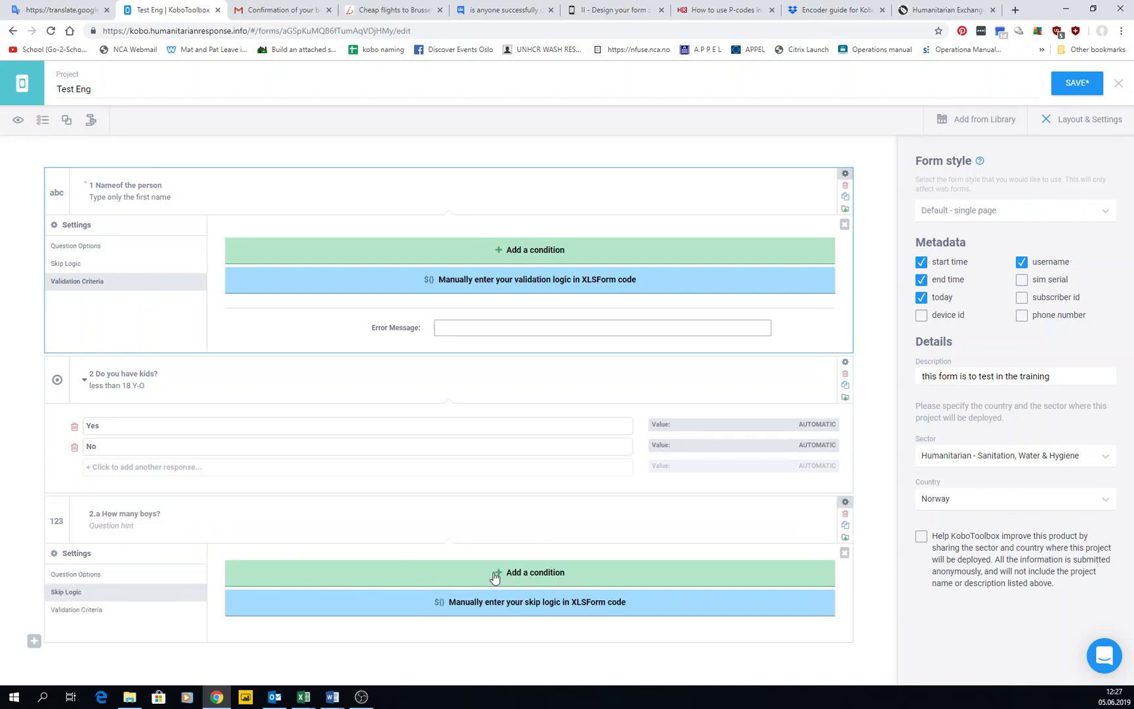
left_click(548, 575)
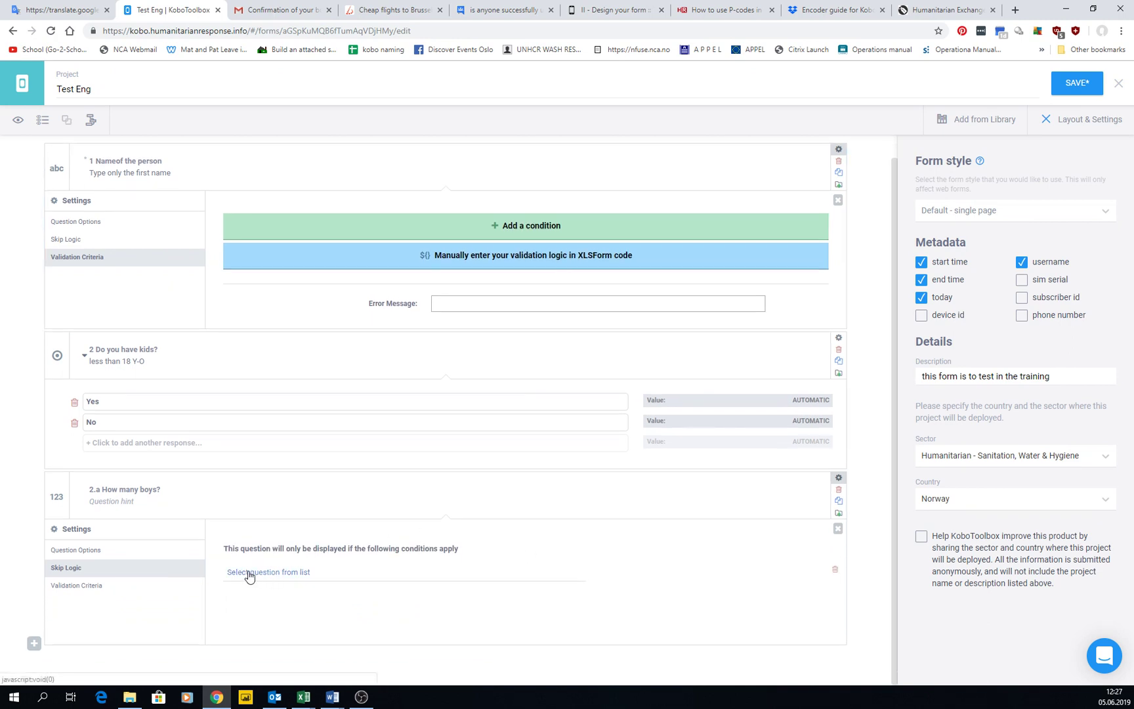
left_click(261, 574)
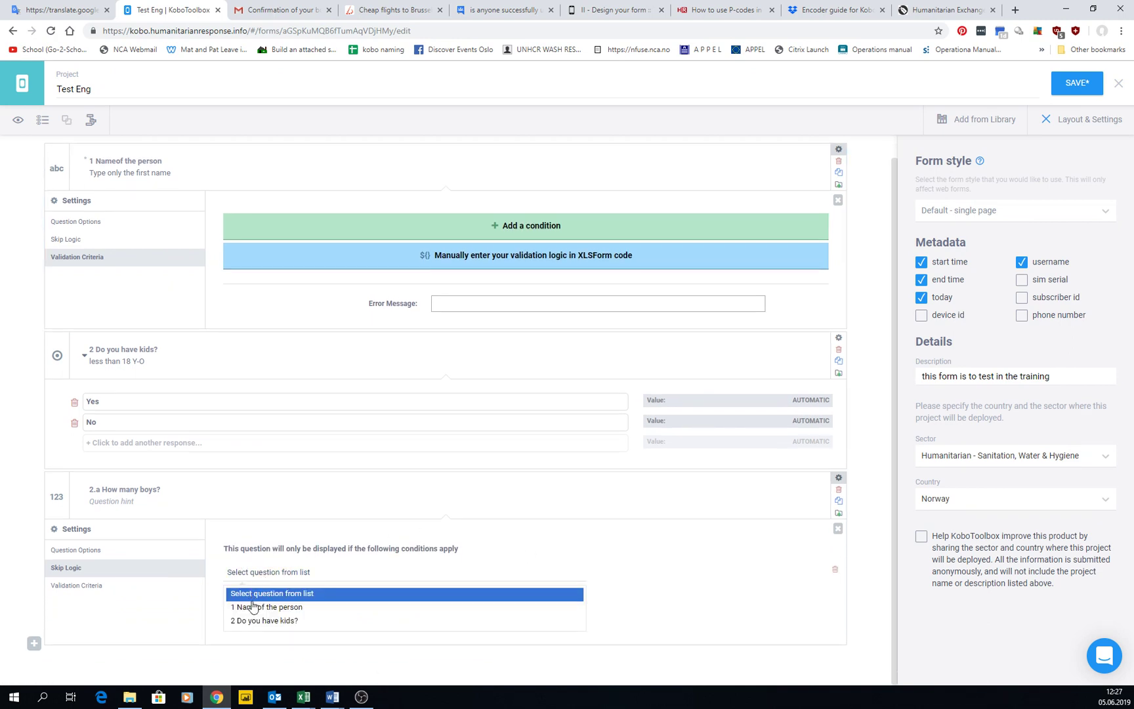
left_click(238, 622)
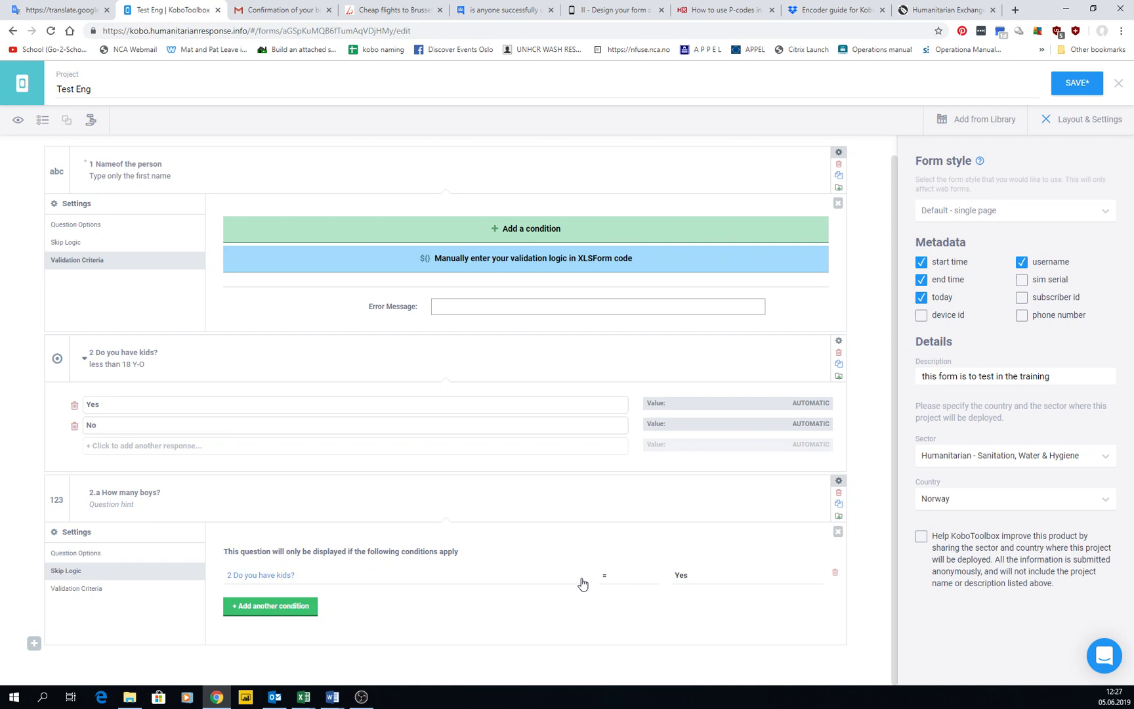
left_click(623, 577)
left_click(619, 620)
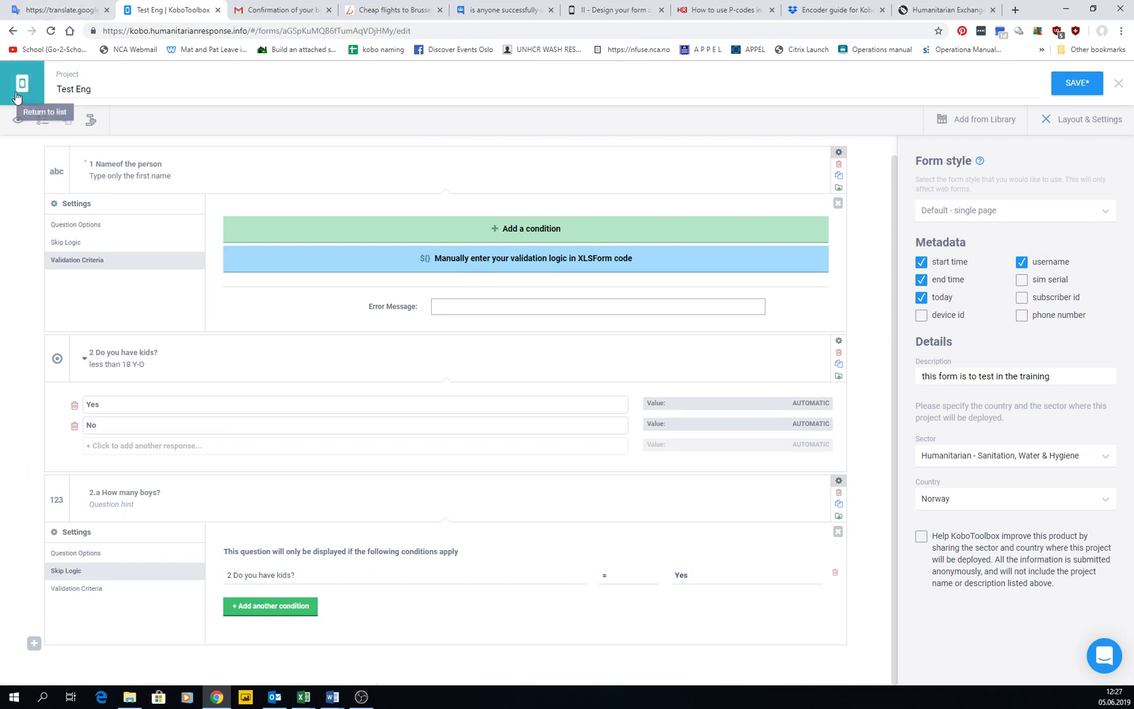
Preview the form with a sample name and test the kids question with No and with Yes.
left_click(19, 117)
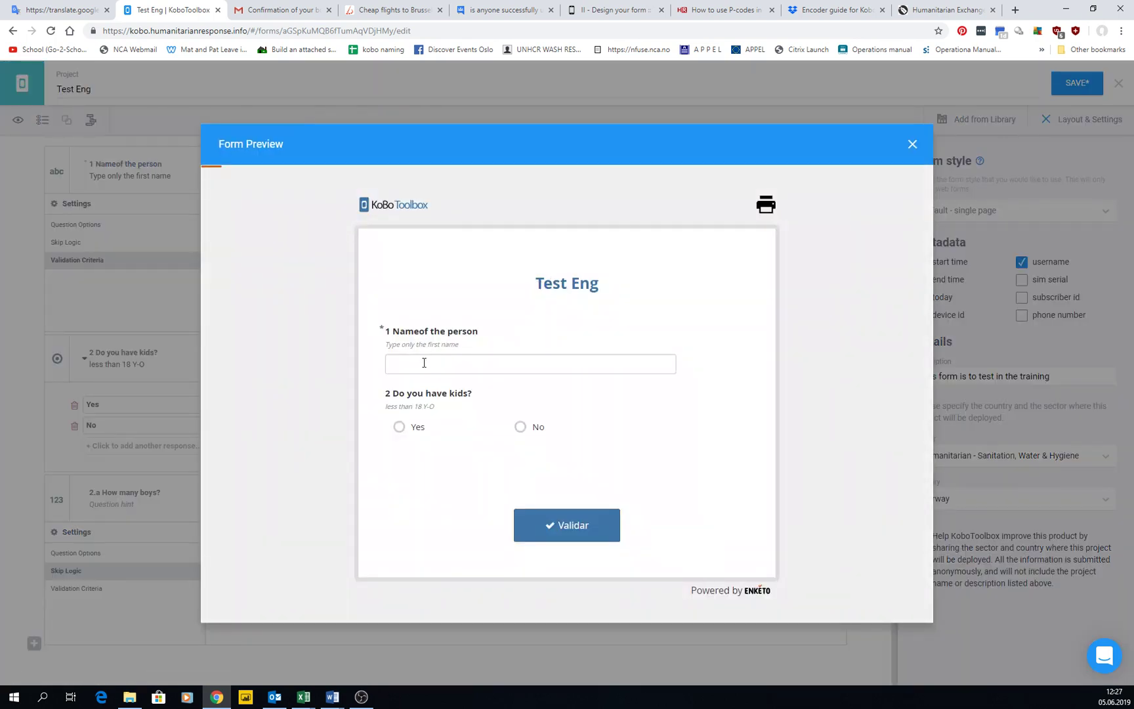
left_click(423, 365)
type("efiqefowe")
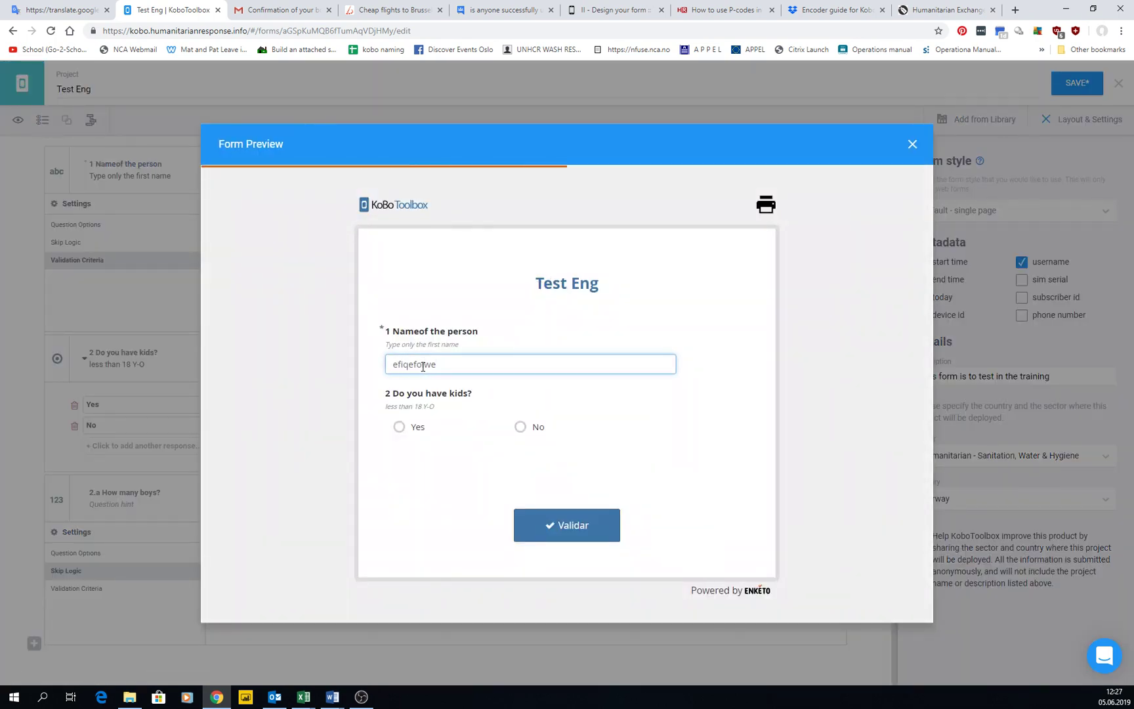
left_click(520, 428)
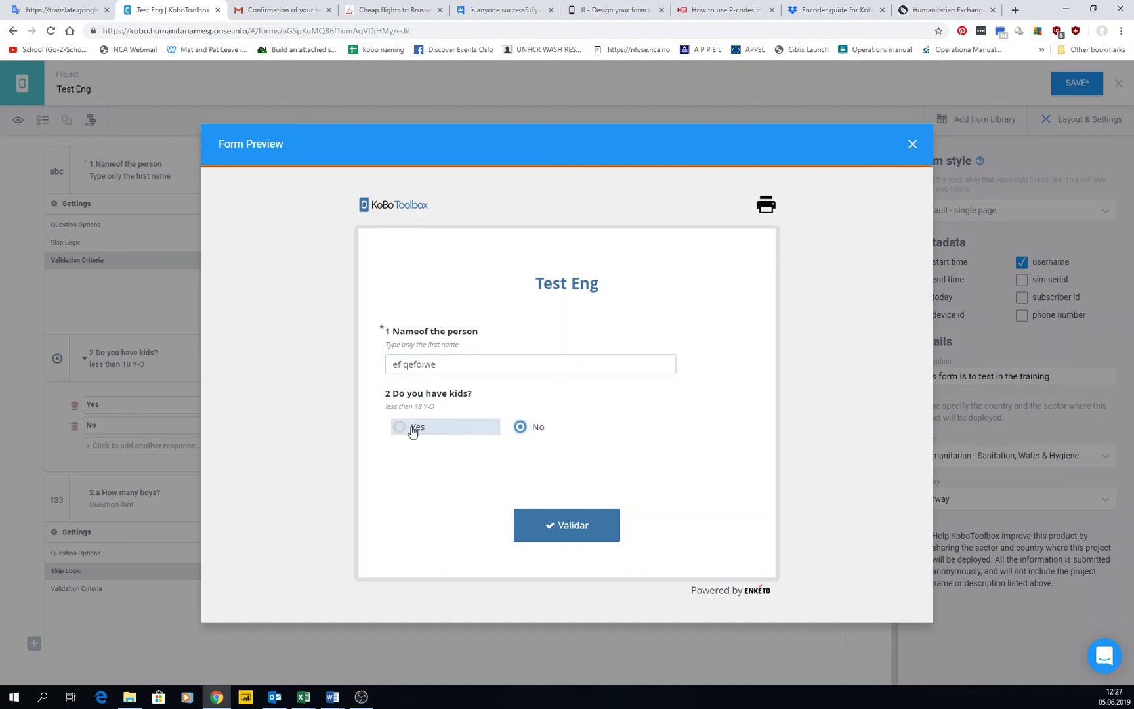
left_click(410, 428)
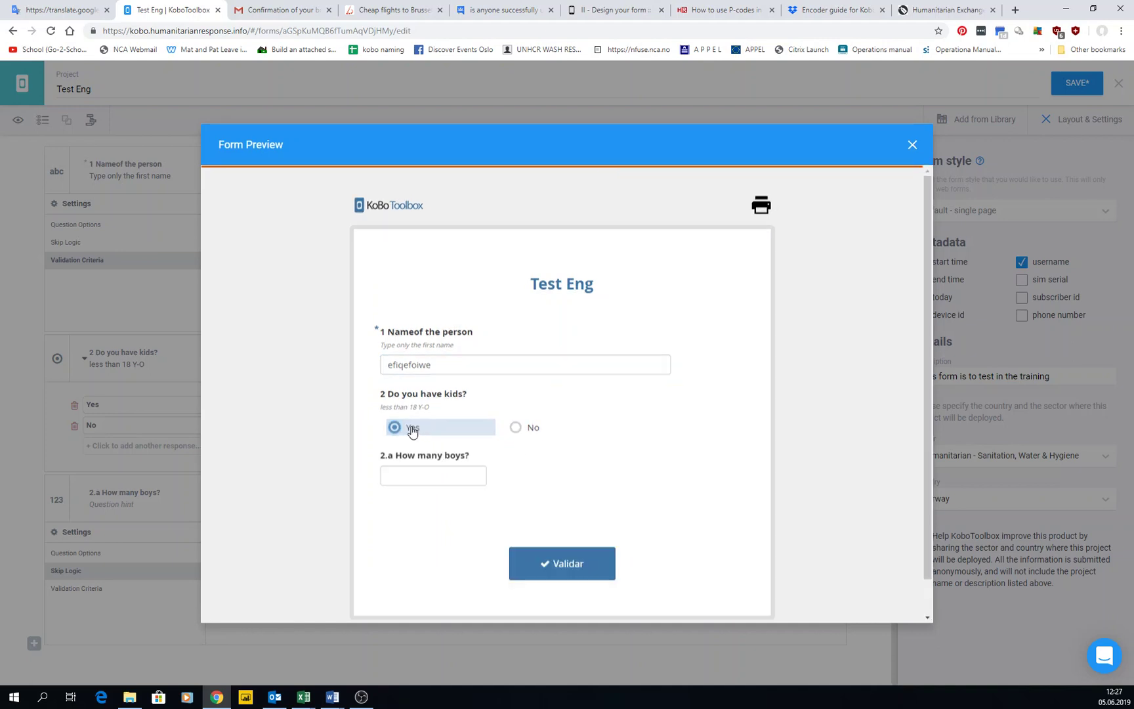
Enter 3 for the number of boys, validate the previewed form and close the preview.
left_click(407, 478)
type("3")
left_click(552, 566)
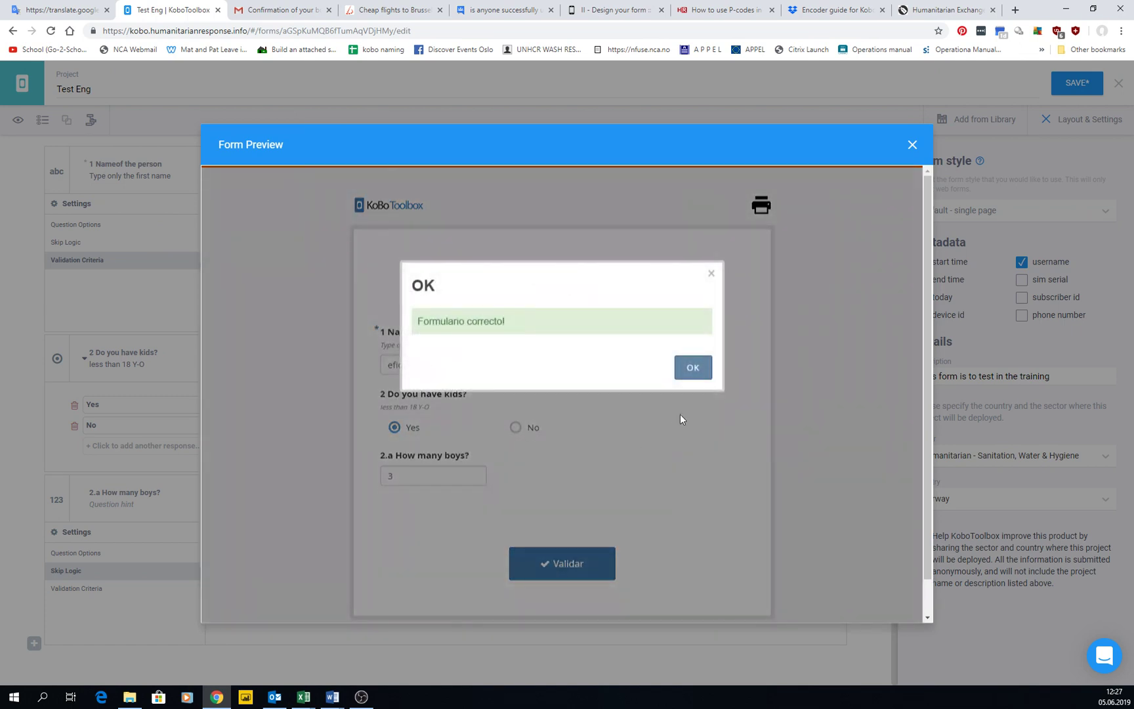
left_click(693, 367)
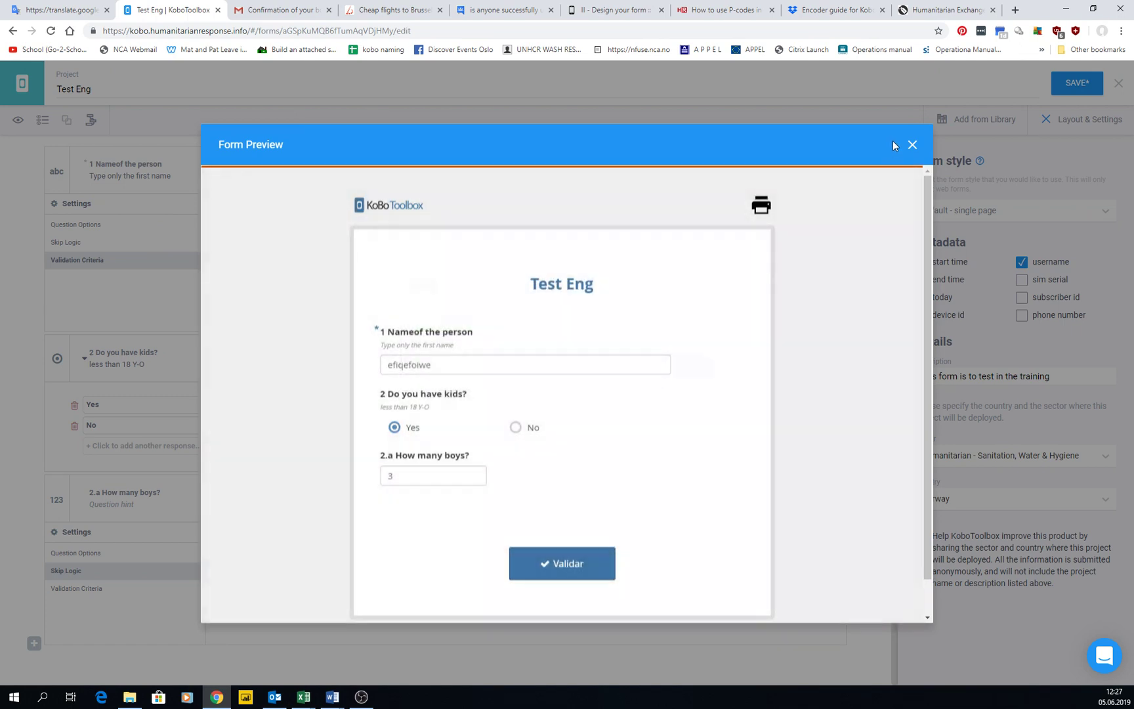
left_click(913, 144)
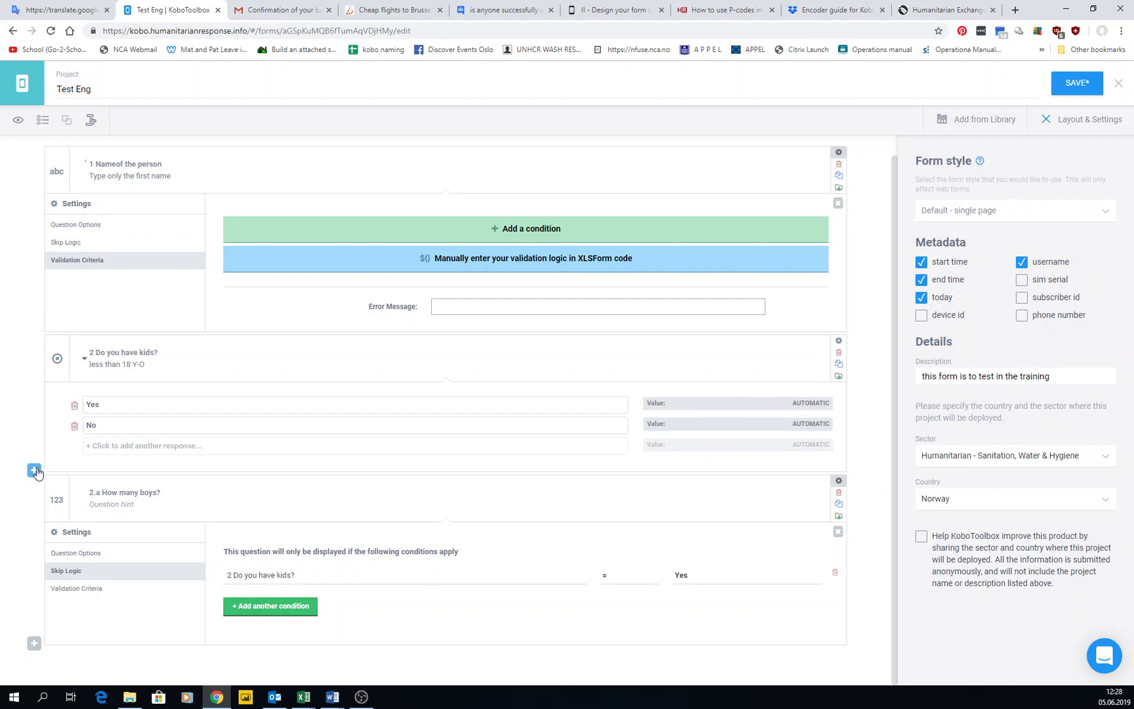
Add a third response named "other" to the question "2 Do you have kids?".
left_click(117, 451)
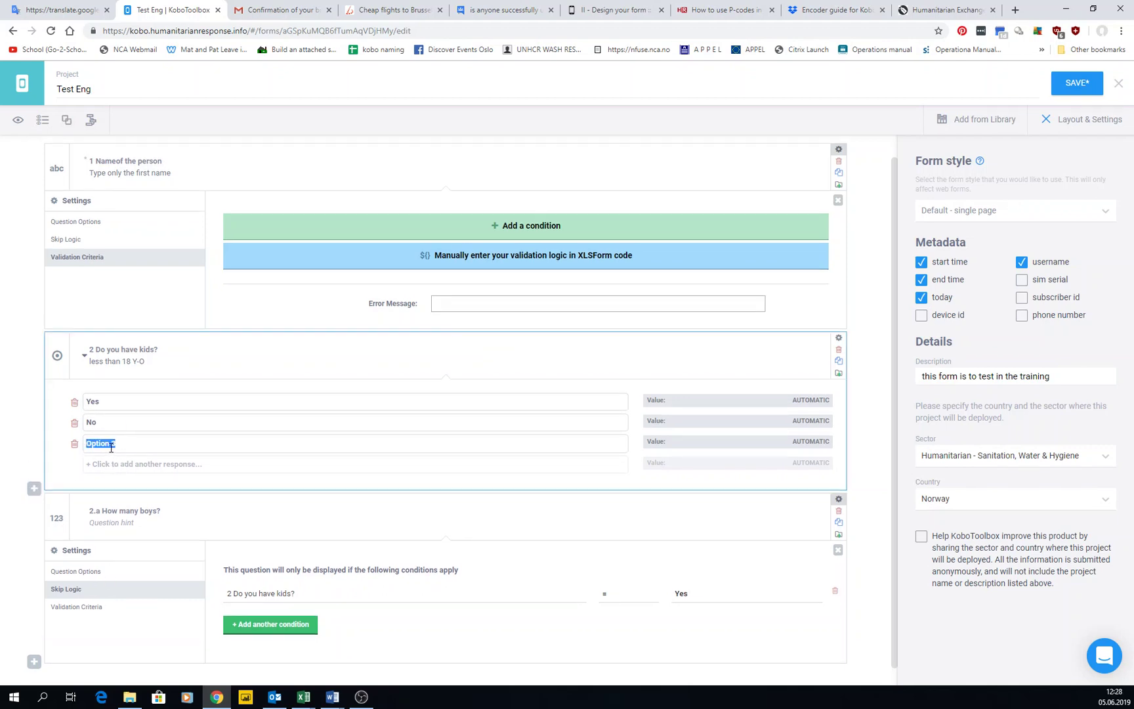
type("O")
triple_click(133, 447)
triple_click(133, 447)
type("other")
Add a Text question titled "if other specity" directly below "2 Do you have kids?".
left_click(36, 491)
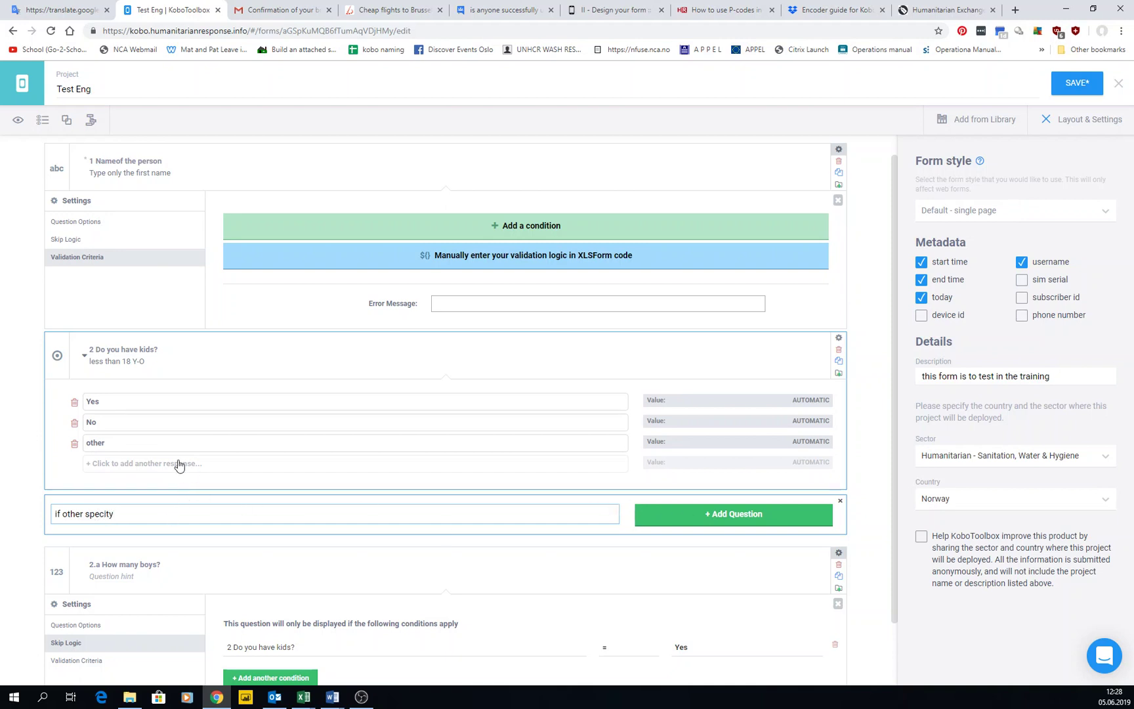
left_click(711, 514)
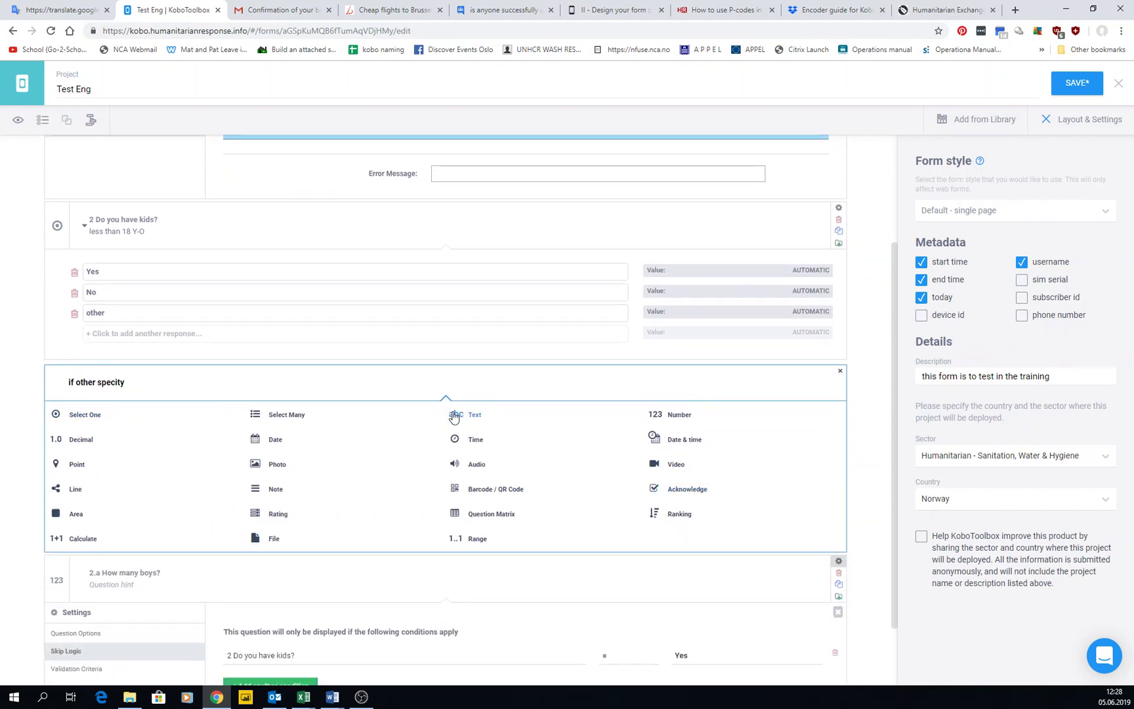
left_click(453, 415)
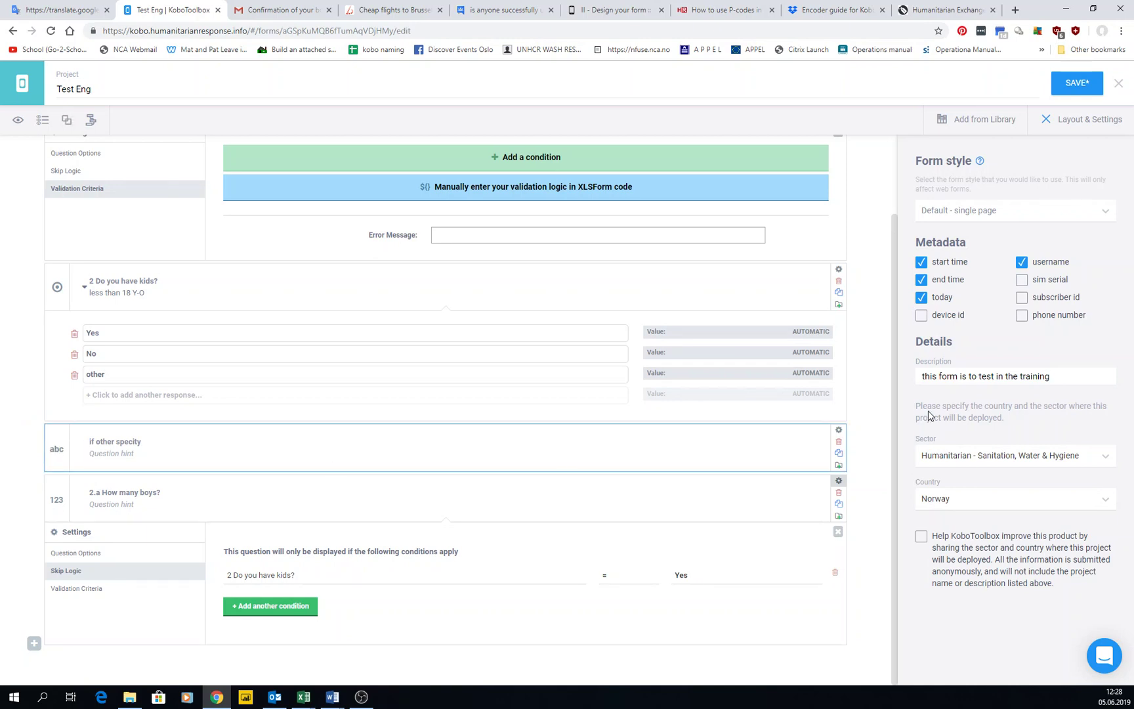
Add a skip logic condition to "if other specity" so it displays only if "2 Do you have kids?" = other.
left_click(839, 430)
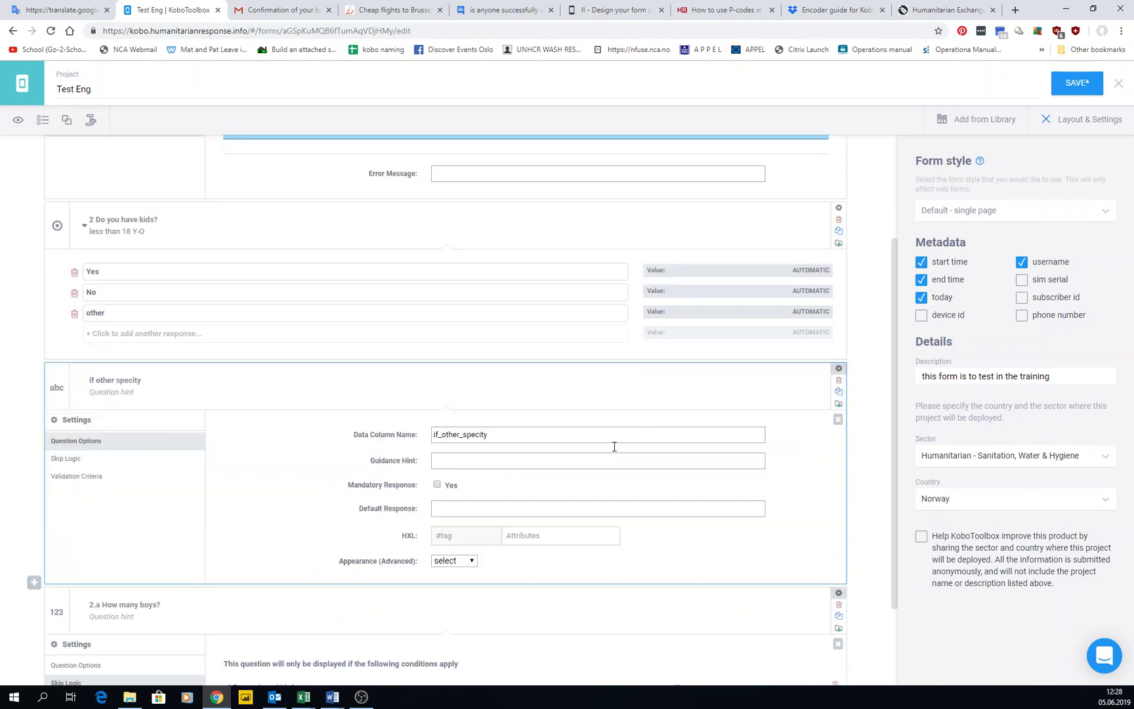
left_click(69, 459)
left_click(405, 453)
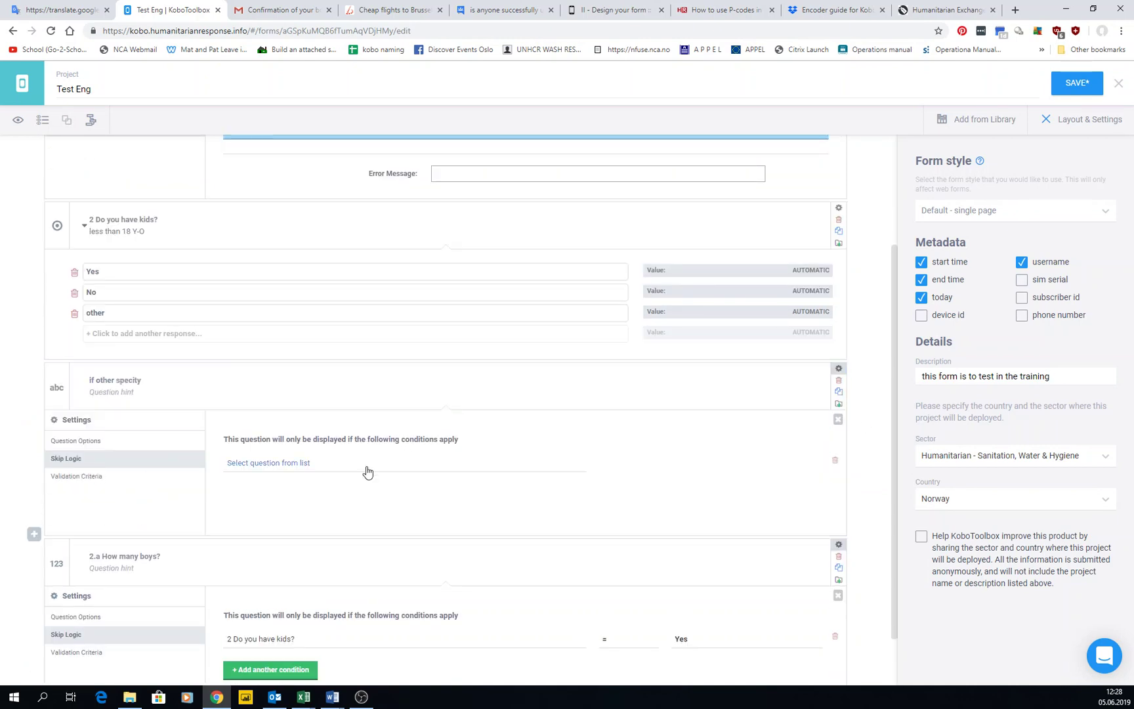
left_click(313, 471)
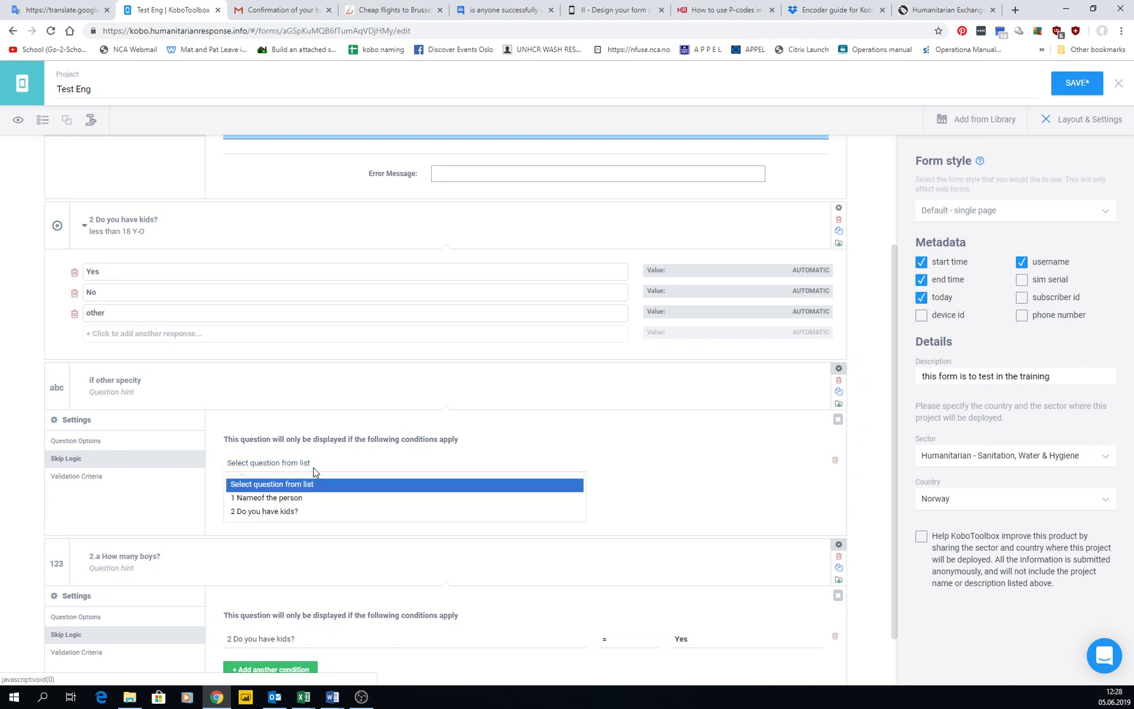
left_click(272, 517)
left_click(694, 464)
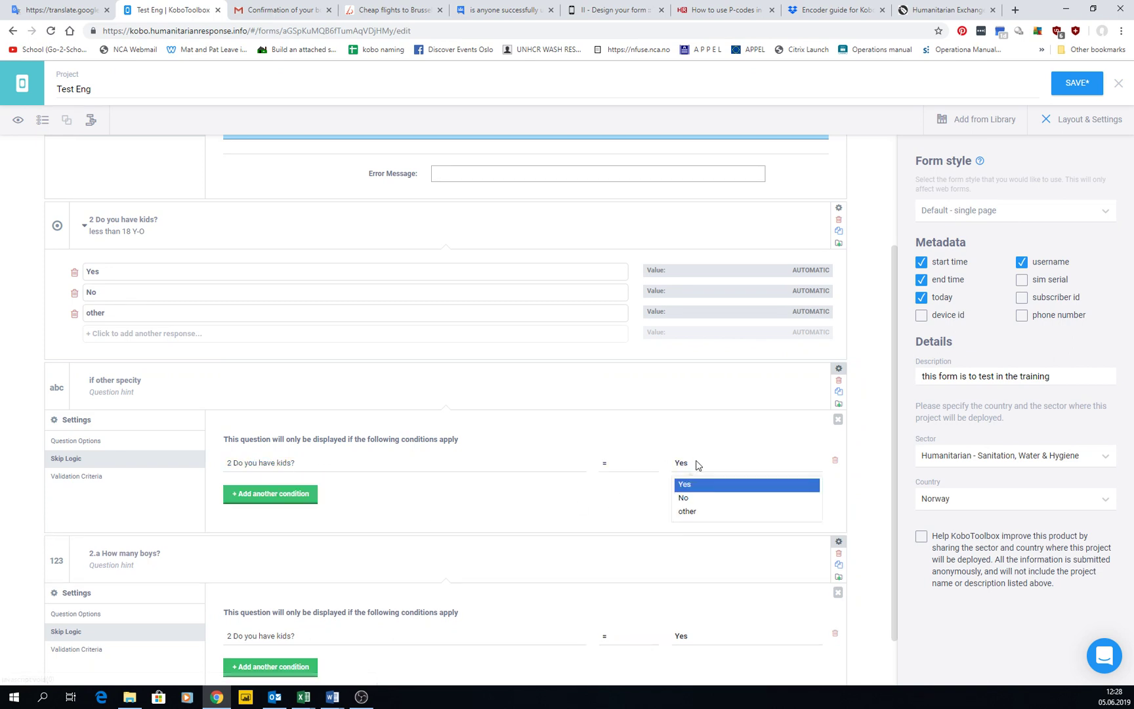
left_click(691, 511)
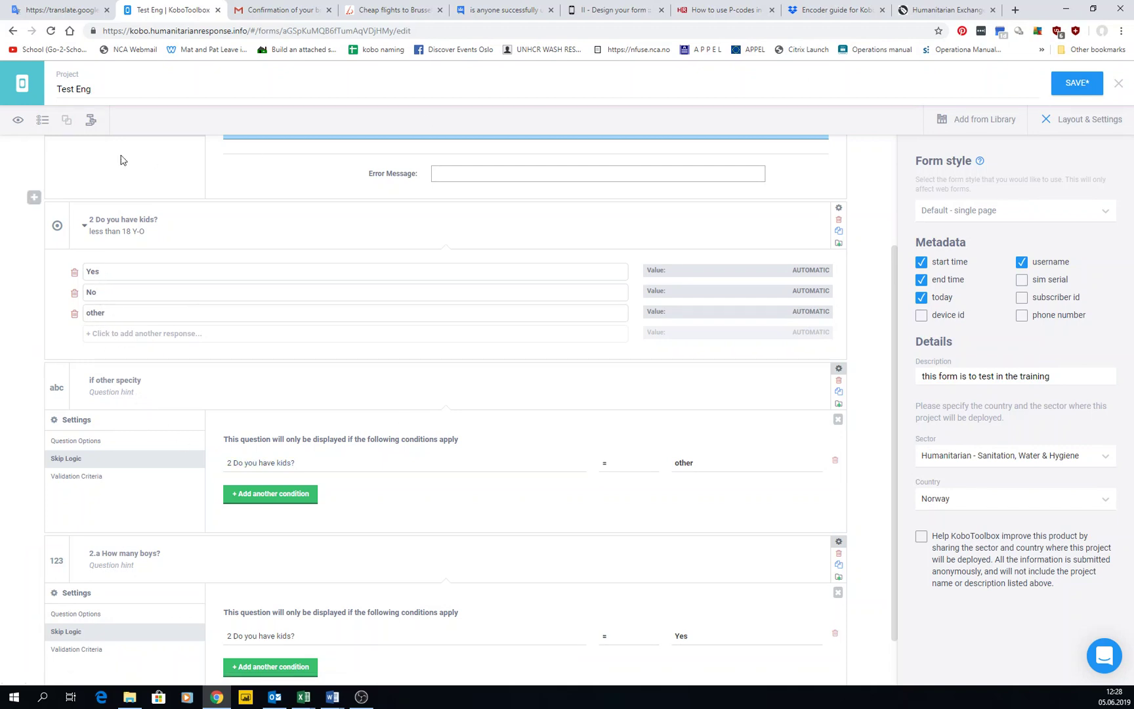
Preview the updated form, fill in the person's first name and answer the kids question with other.
left_click(18, 120)
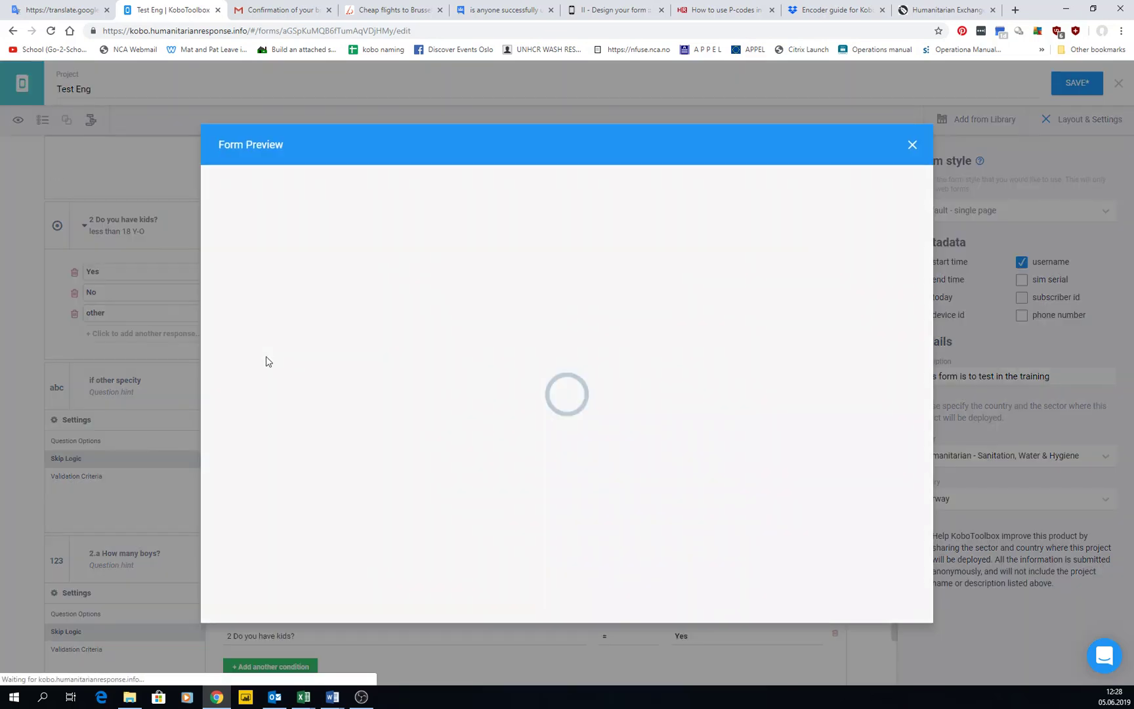
left_click(449, 364)
type("rrg")
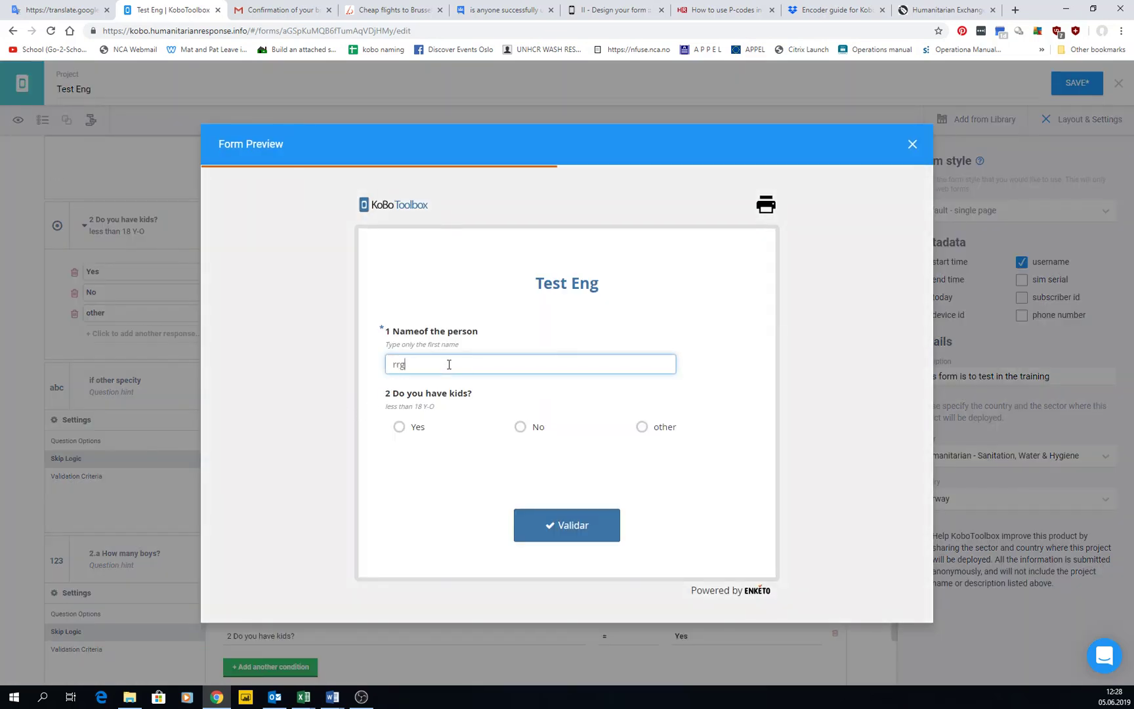
key("ctrl+a")
type("ike")
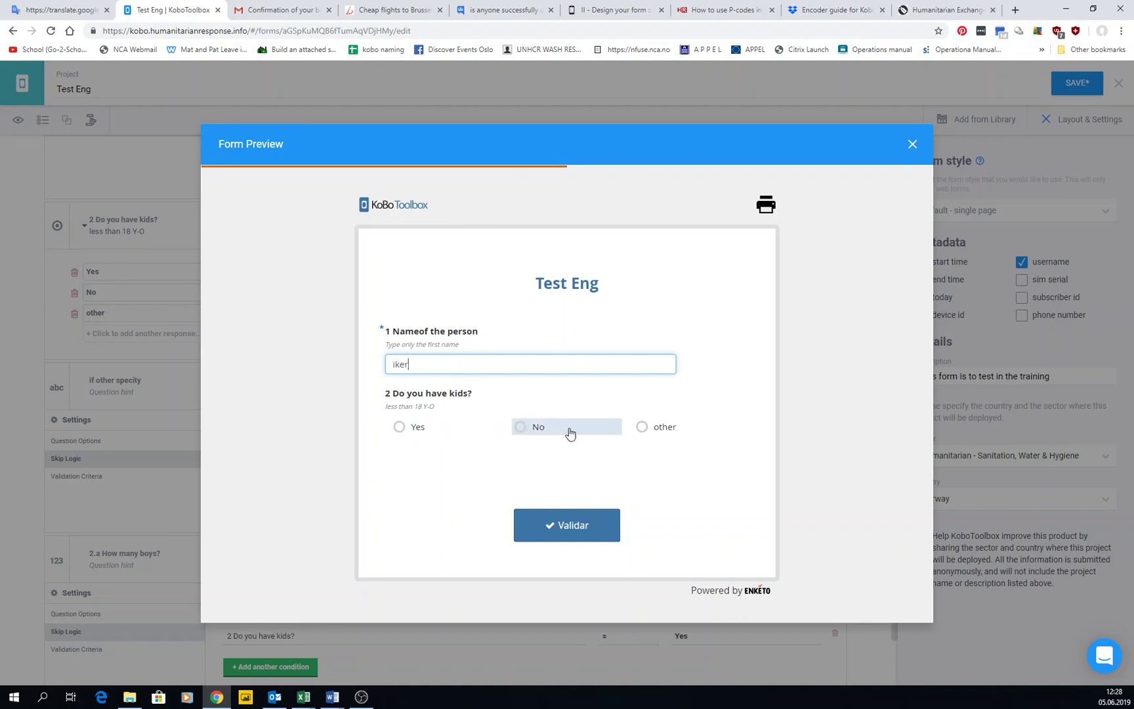
left_click(642, 427)
Specify the other answer as "its complicated...!", validate the previewed form and close the preview.
left_click(400, 472)
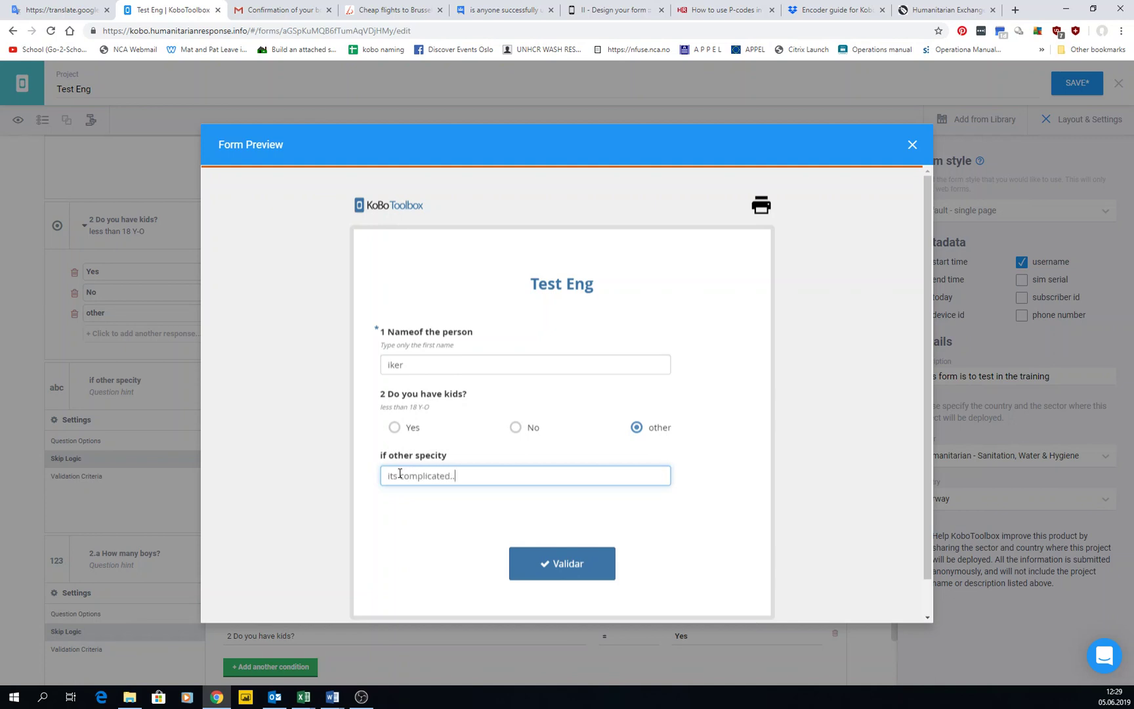
left_click(584, 564)
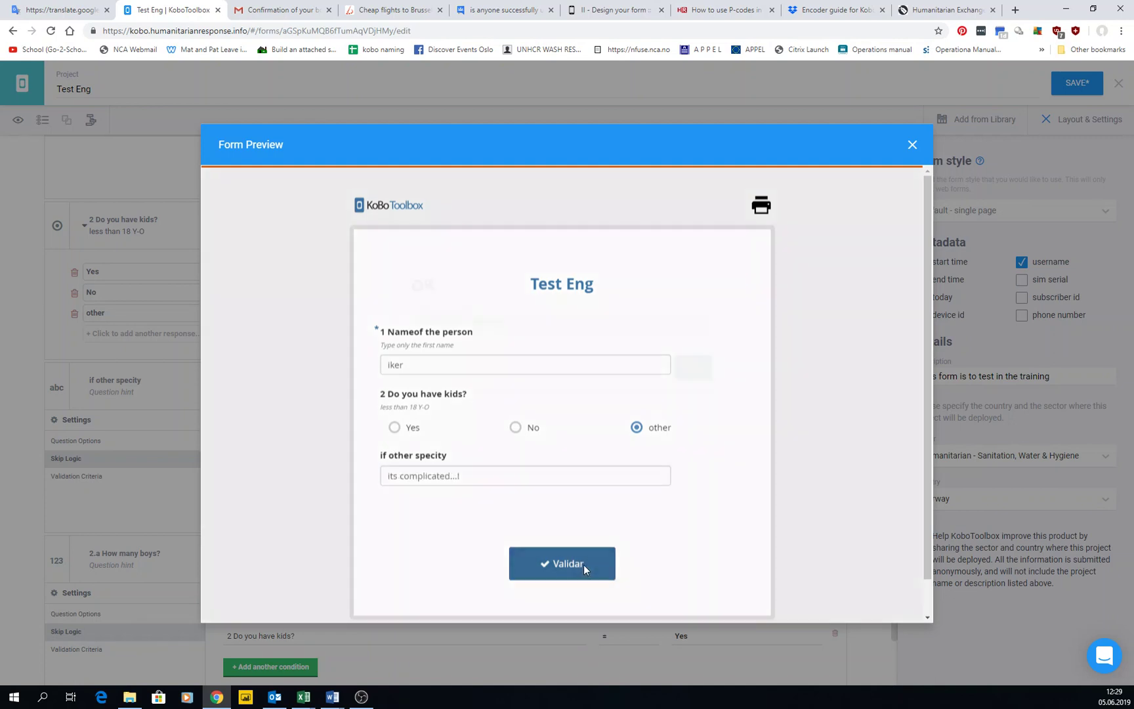
left_click(704, 373)
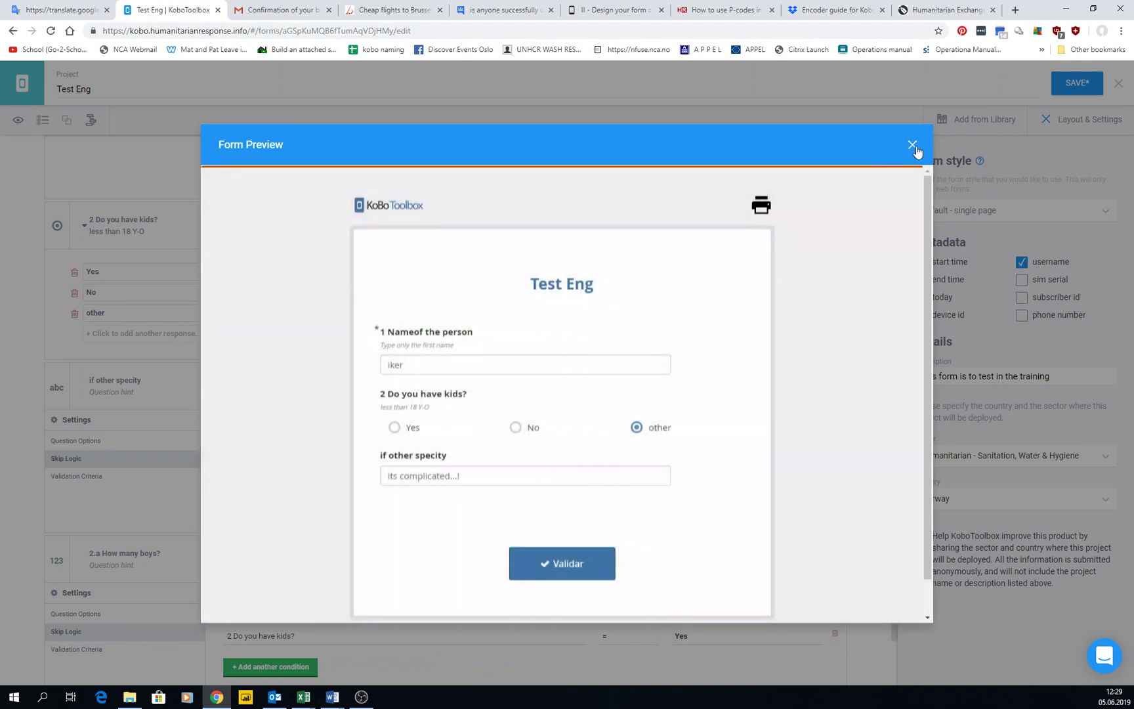
left_click(911, 145)
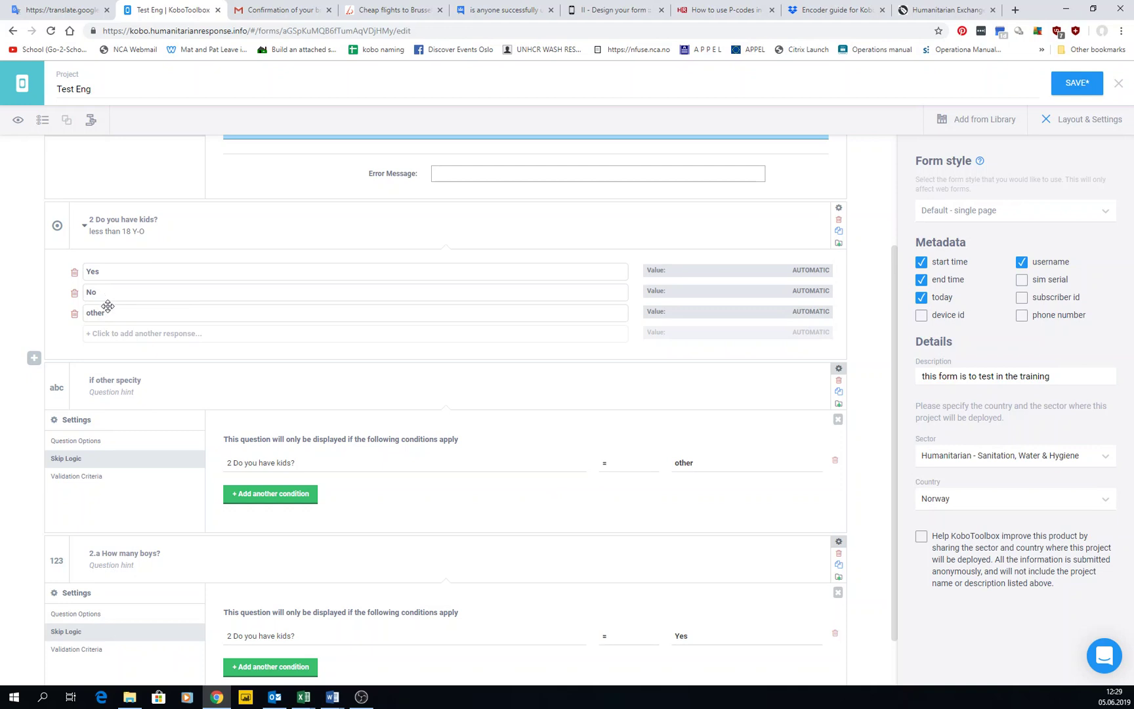
Add the hint "less thnak 18 y-o" to the question "2.a How many boys?".
left_click(108, 313)
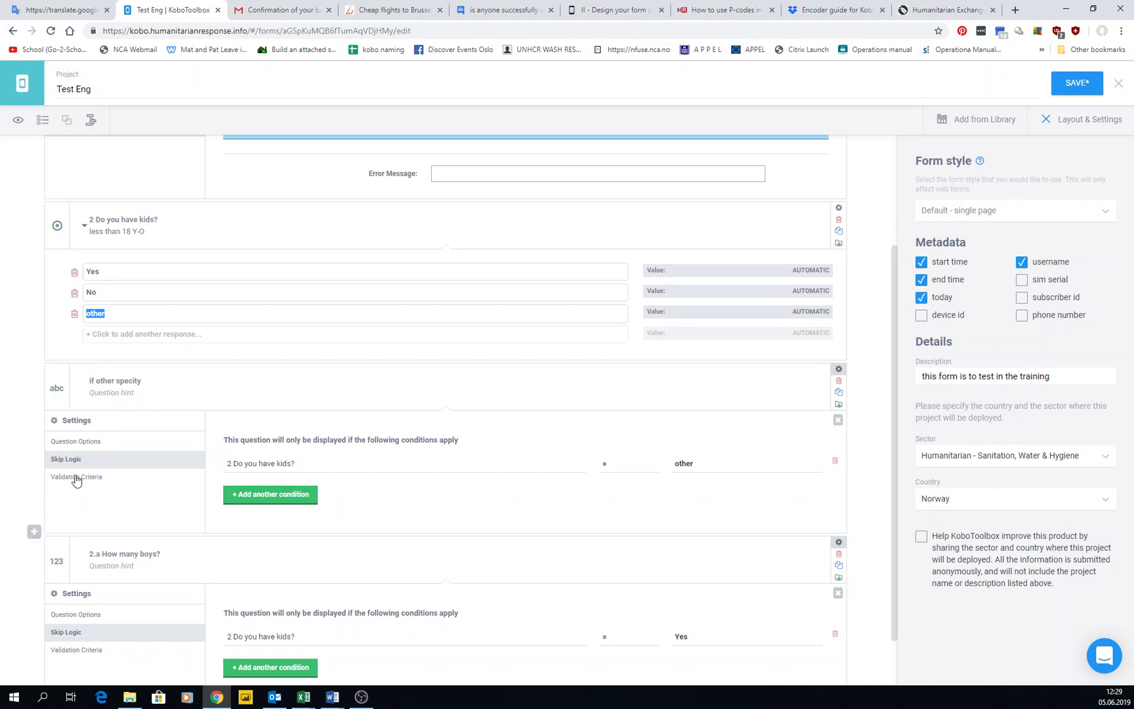
scroll(82, 482, "down", 1)
scroll(82, 481, "down", 1)
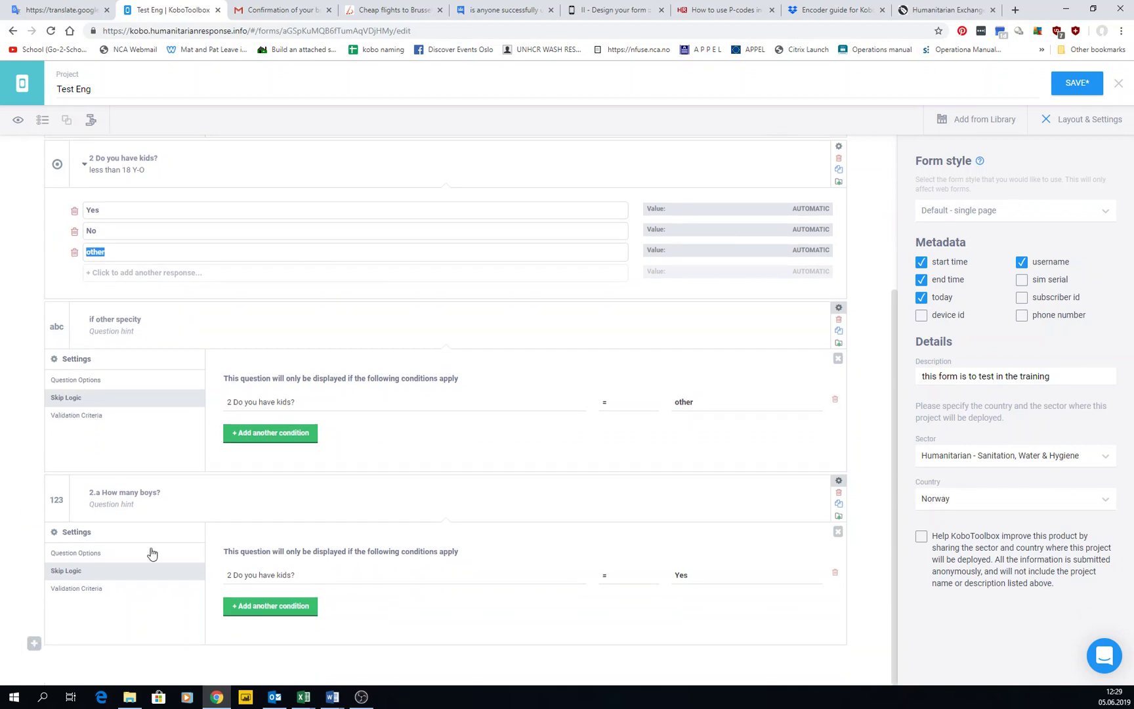
left_click_drag(170, 492, 98, 488)
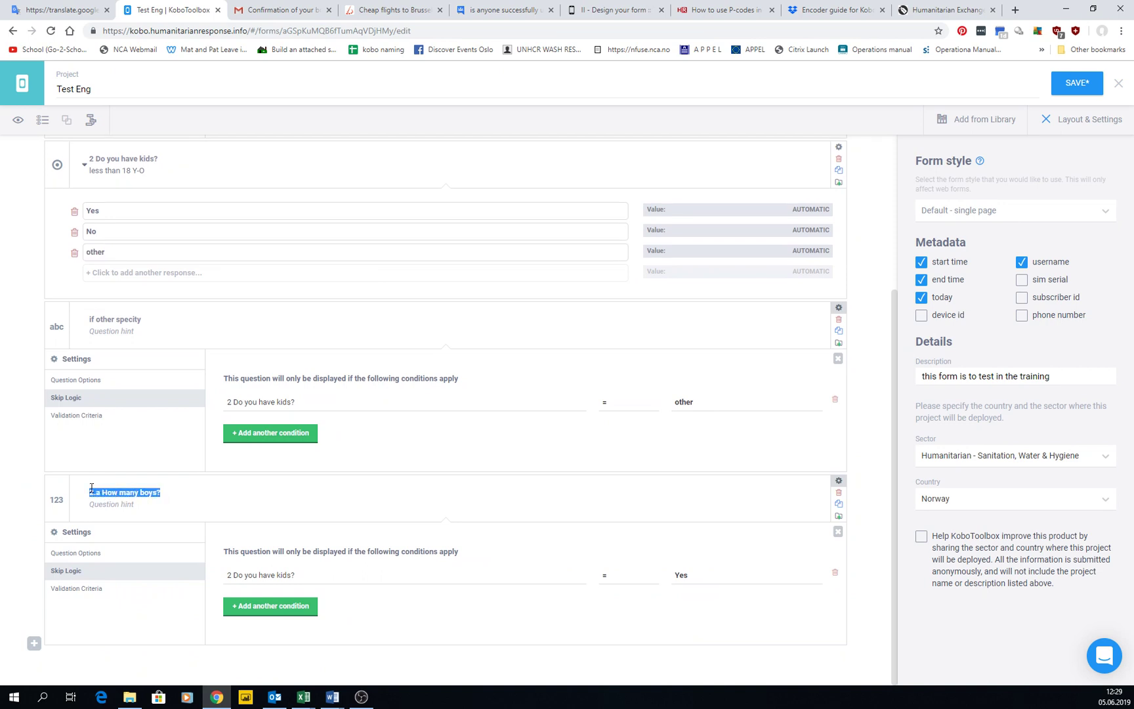
left_click(131, 507)
type("less thnak 18 y-o")
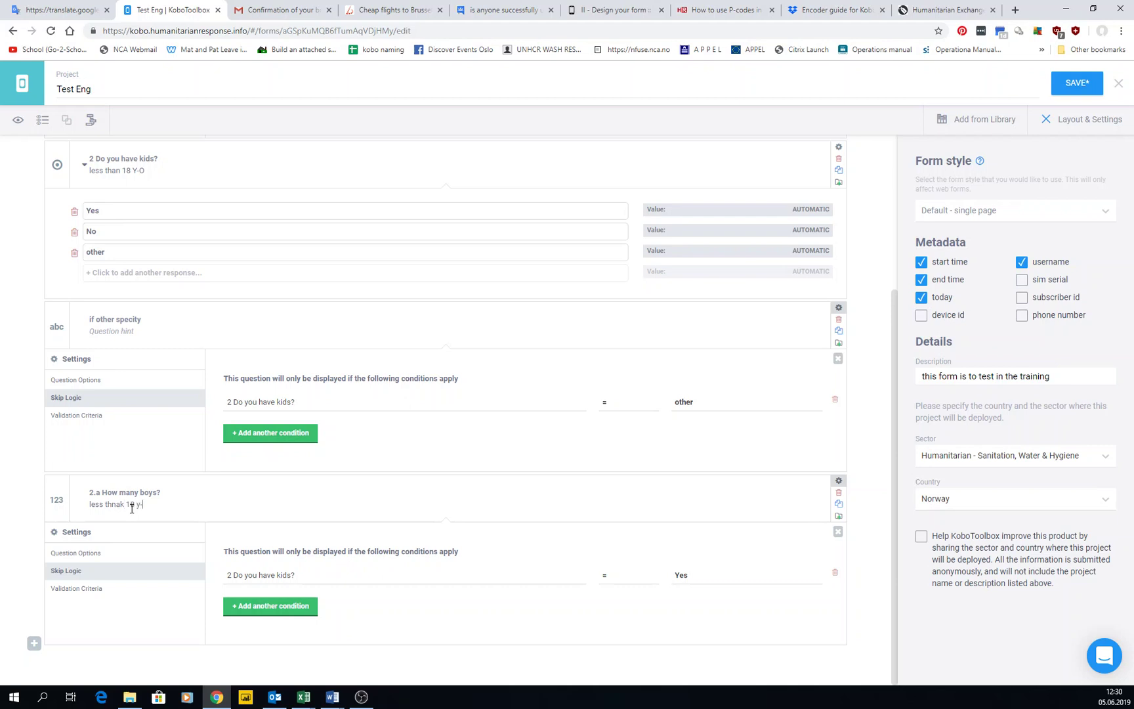
Add a validation criterion to "2.a How many boys?" requiring the response to be greater than or equal to 0.
left_click(61, 589)
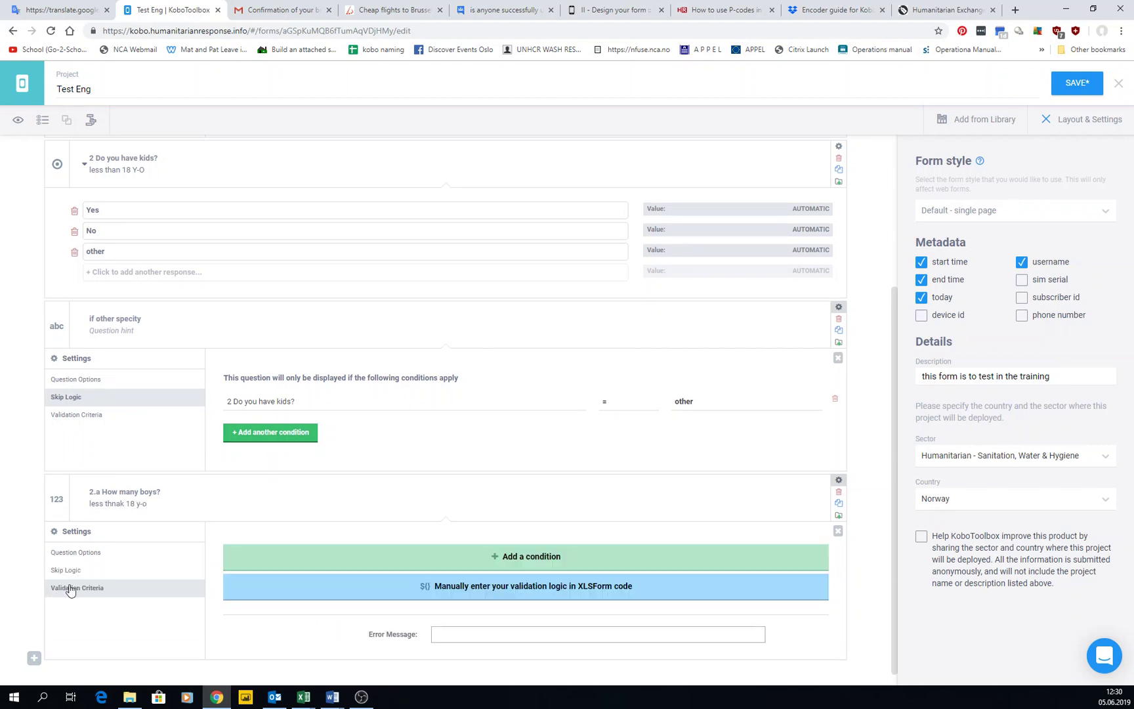
left_click(373, 573)
left_click(373, 588)
left_click(373, 587)
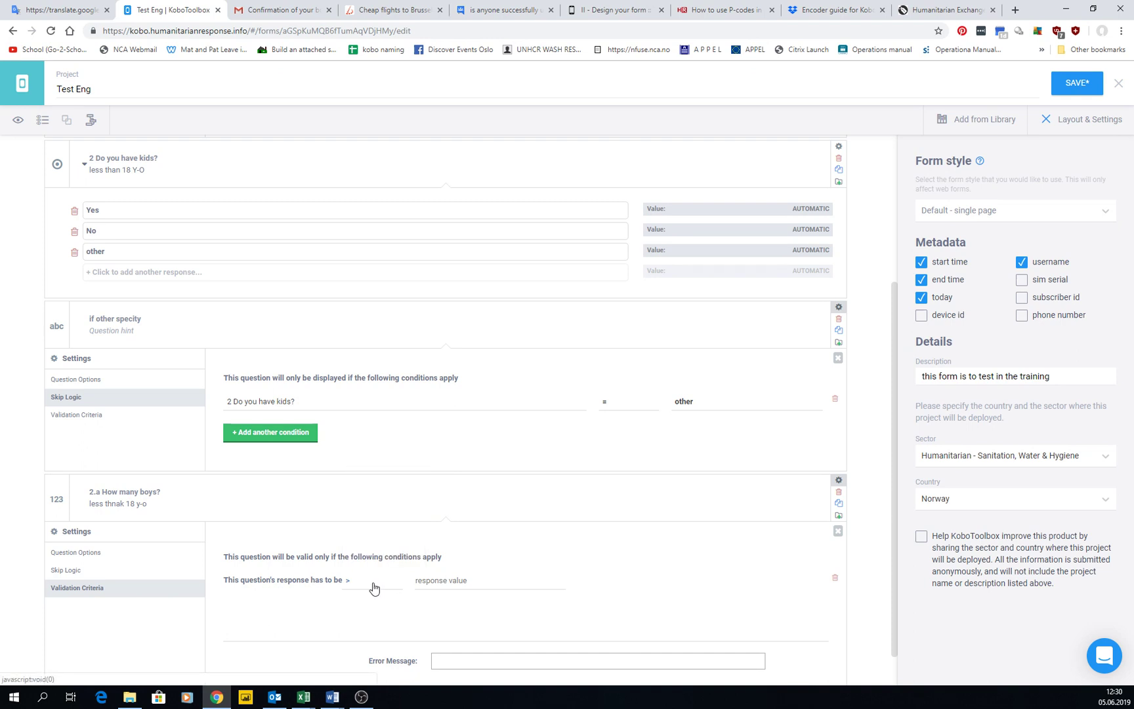
left_click(374, 586)
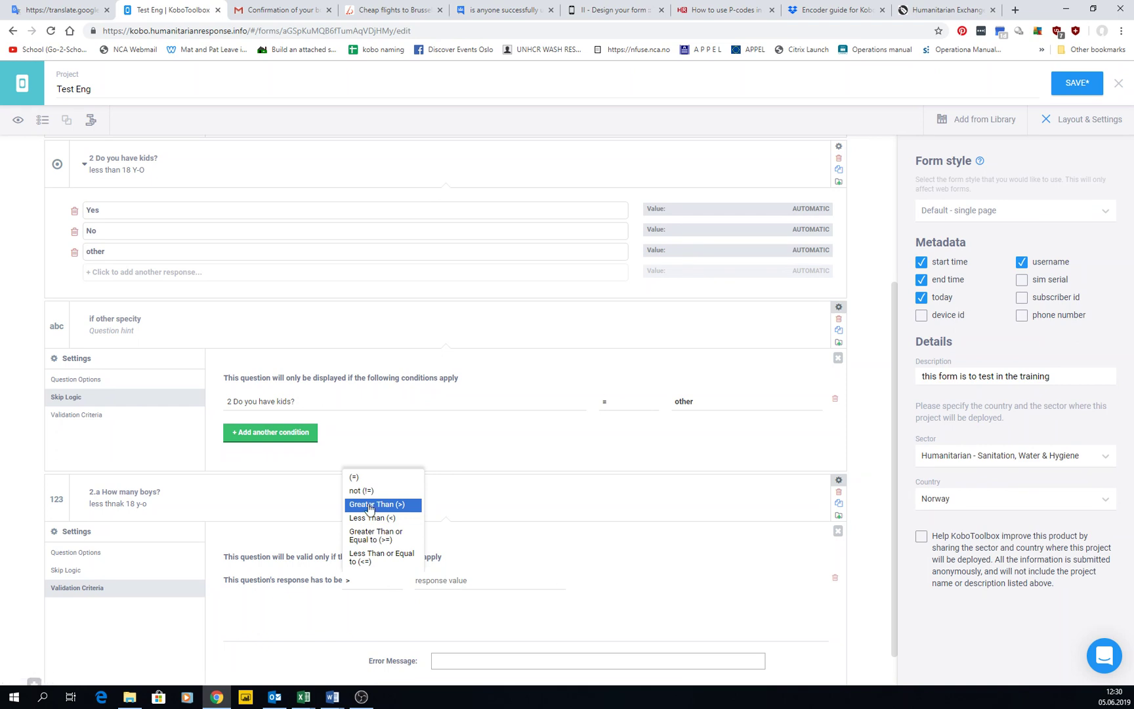
left_click(371, 536)
type("0")
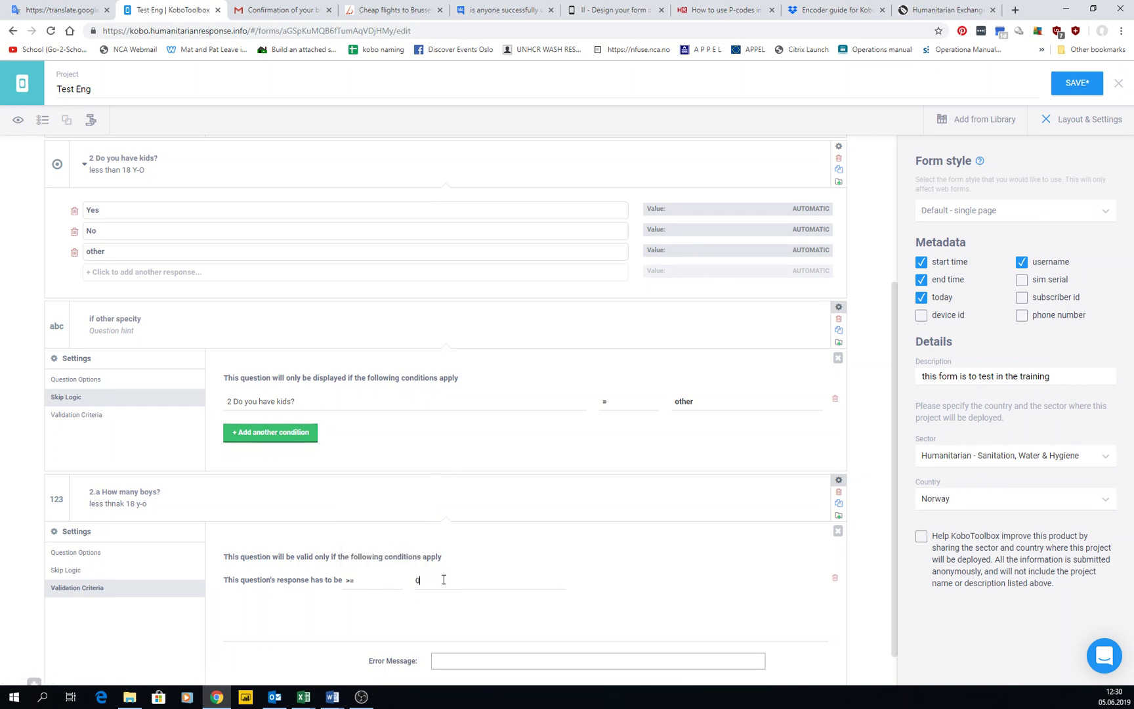
Set the error message of the boys question's validation to "number between 0 and 20".
left_click(449, 666)
left_click(368, 656)
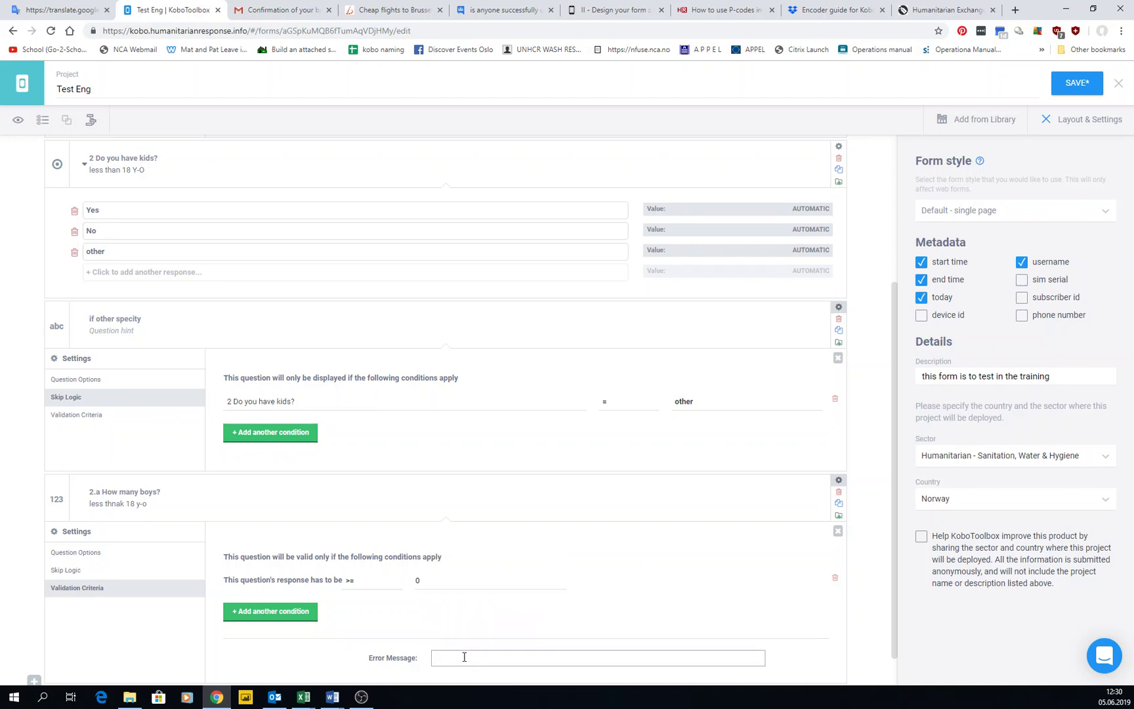
type("no")
key("BackSpace")
type("umber")
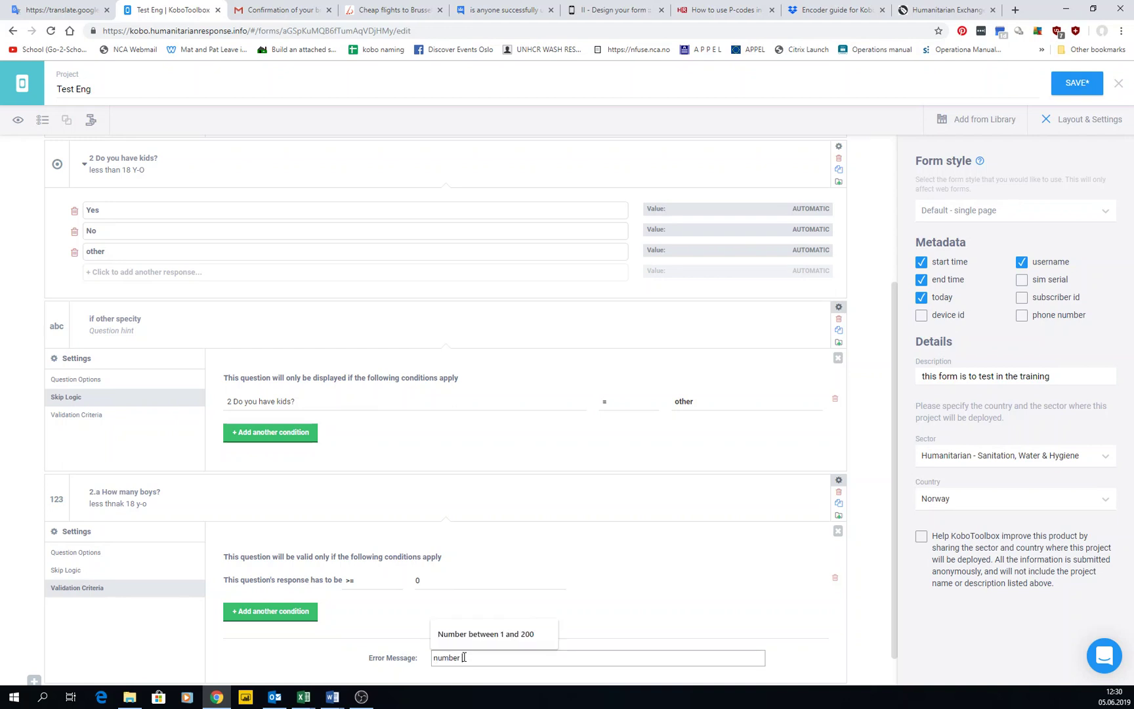
type(" between 0 and ")
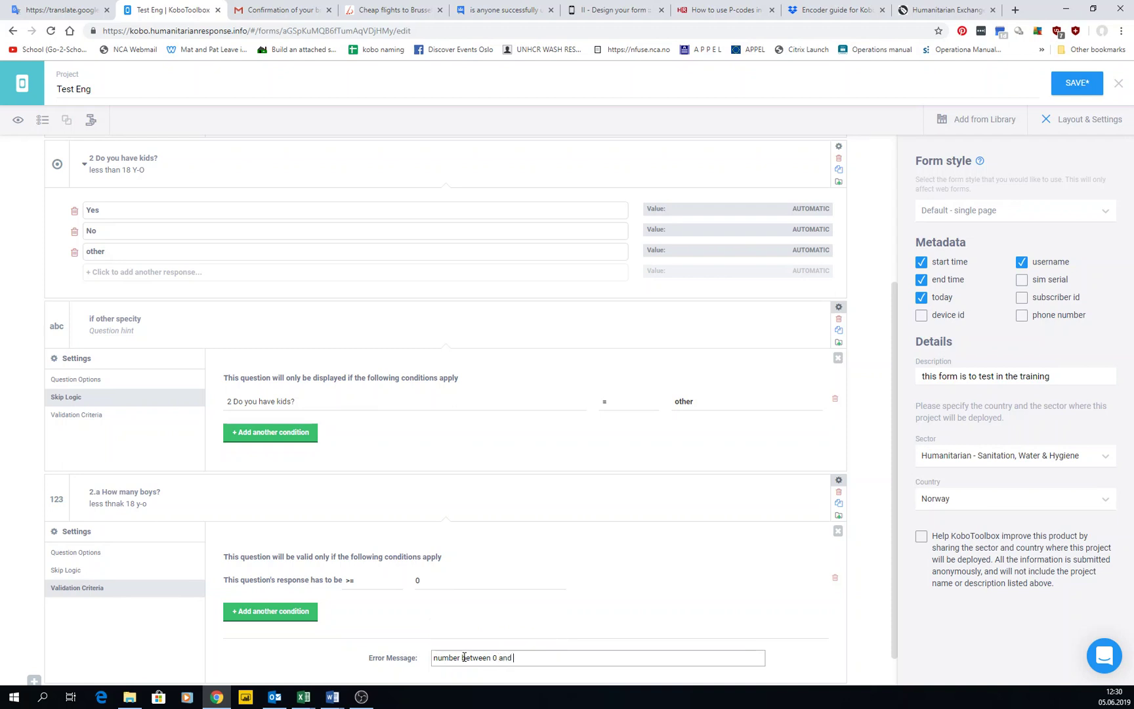
type("20")
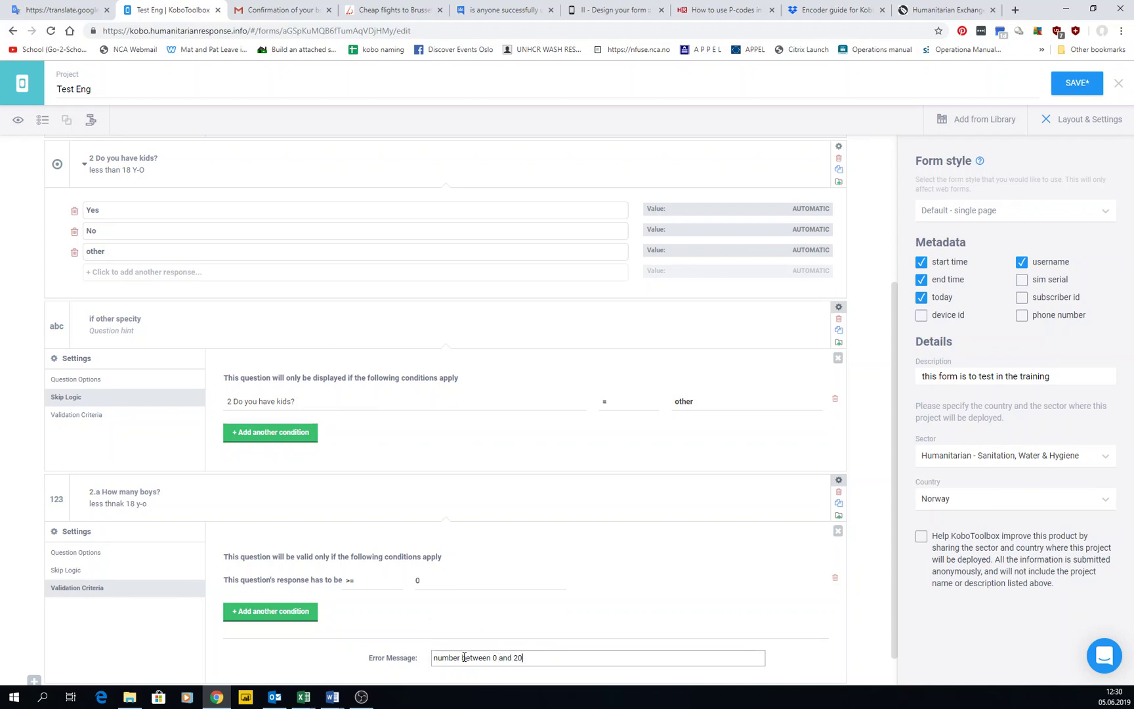
Add a second validation condition to the boys question requiring the response to be less than or equal to 20.
left_click(276, 613)
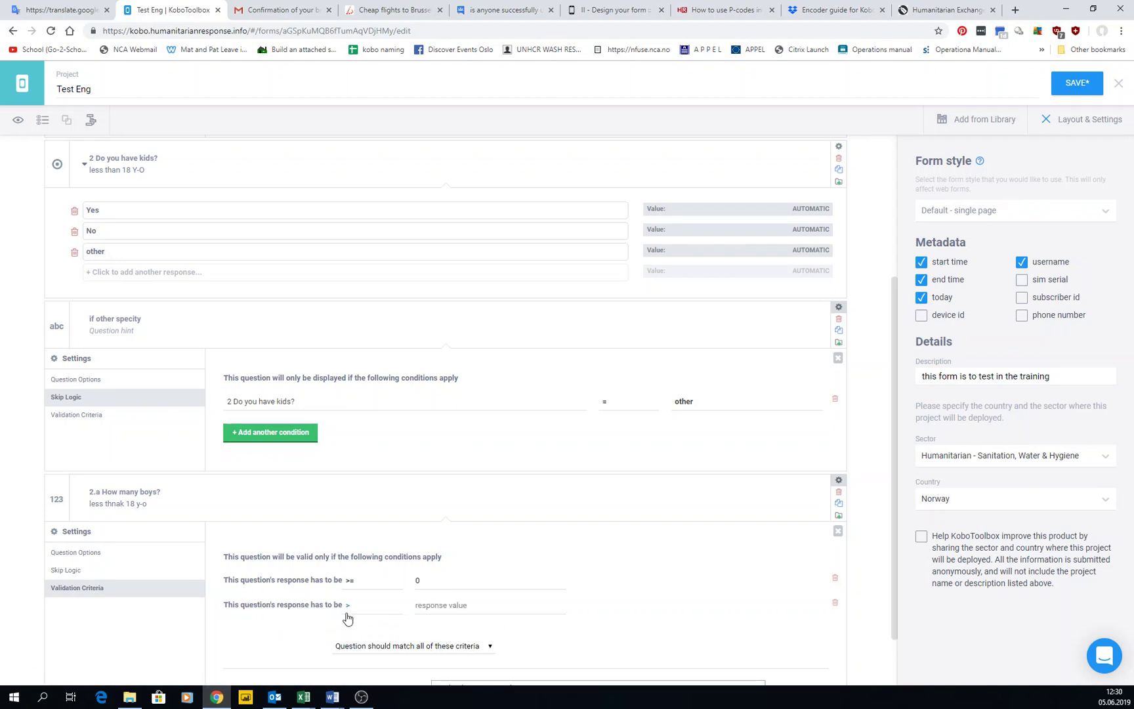
left_click(368, 612)
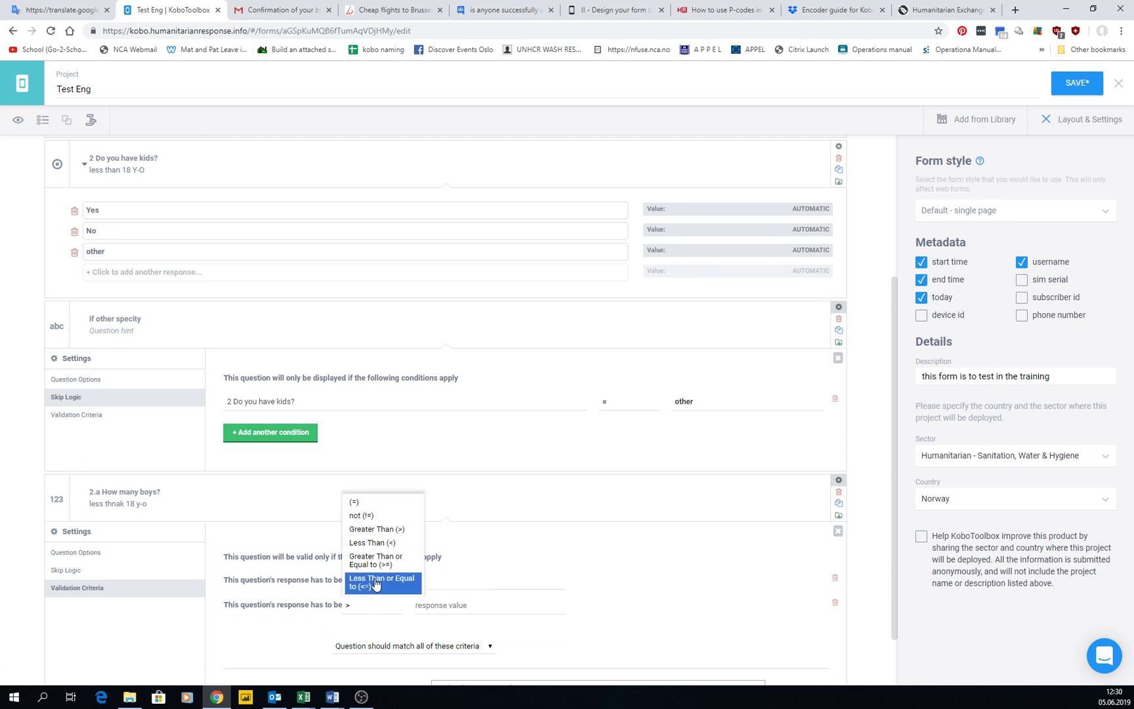
left_click(399, 584)
left_click(441, 604)
type("20")
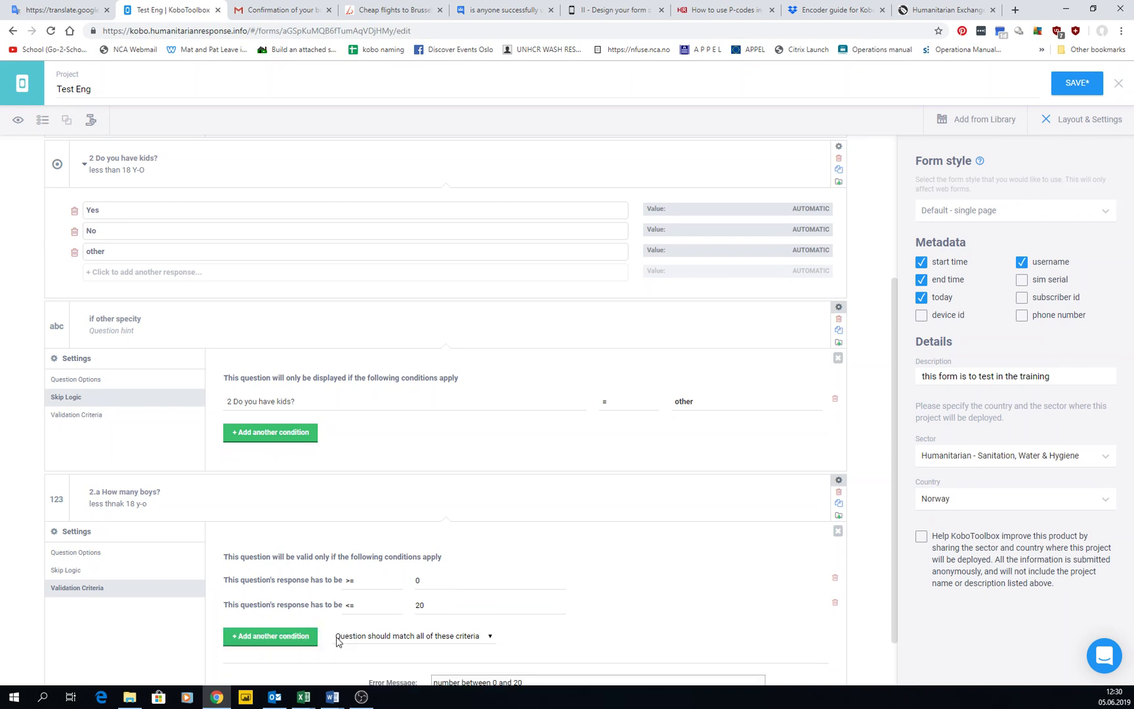
left_click(363, 636)
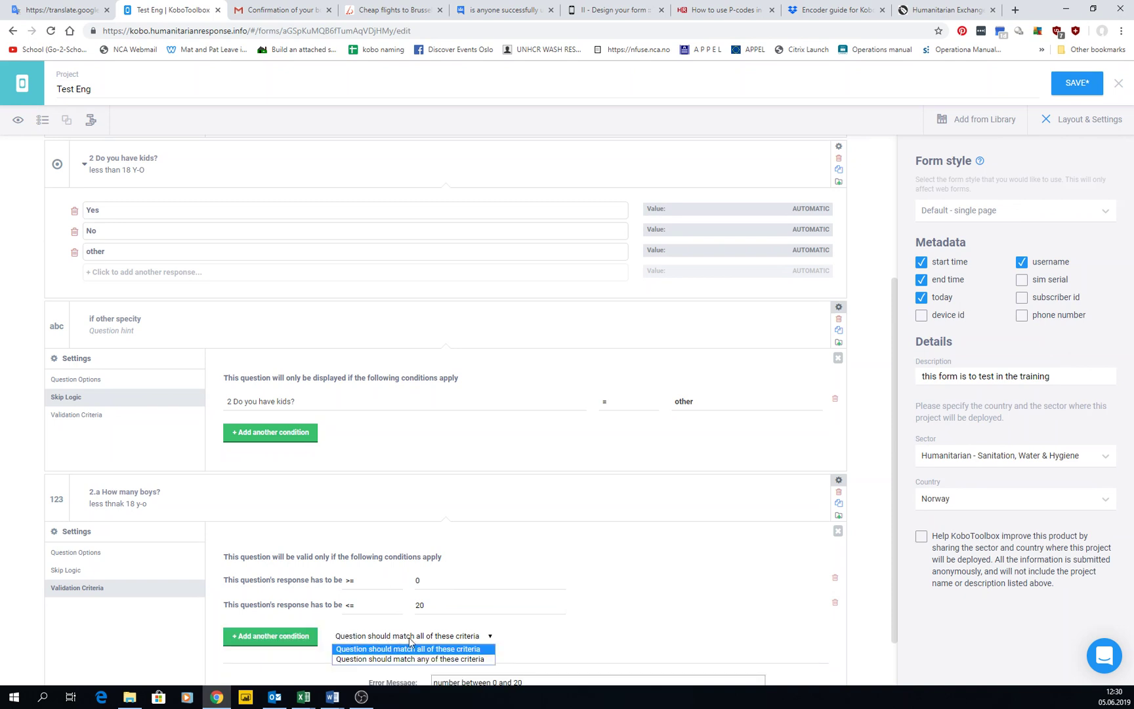
left_click(520, 638)
scroll(510, 632, "down", 1)
scroll(510, 632, "down", 1)
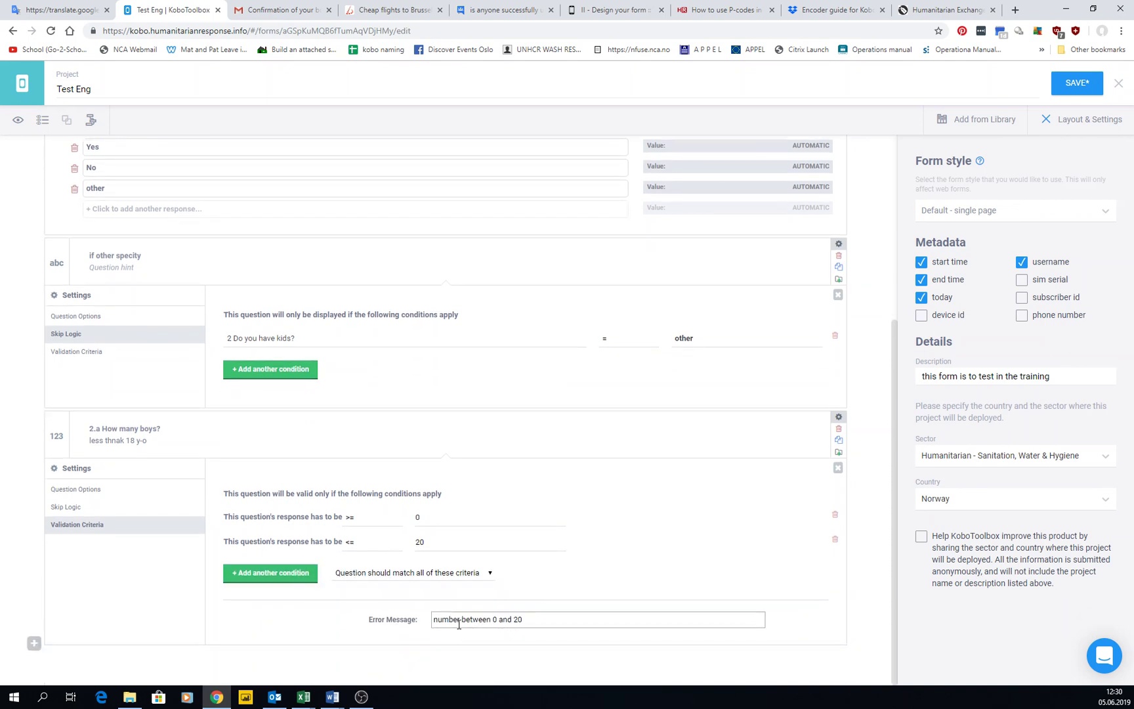
left_click_drag(493, 620, 533, 623)
Switch the boys question's validation to match any of the criteria, and return it to matching all of them.
left_click(396, 573)
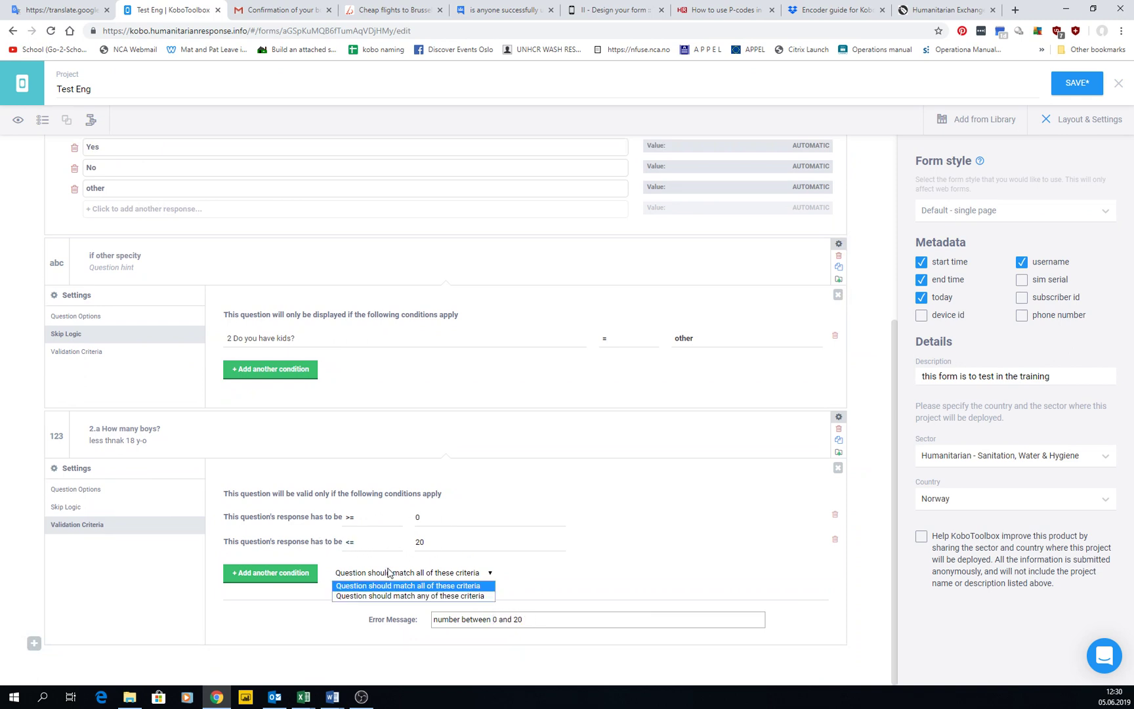
left_click(393, 597)
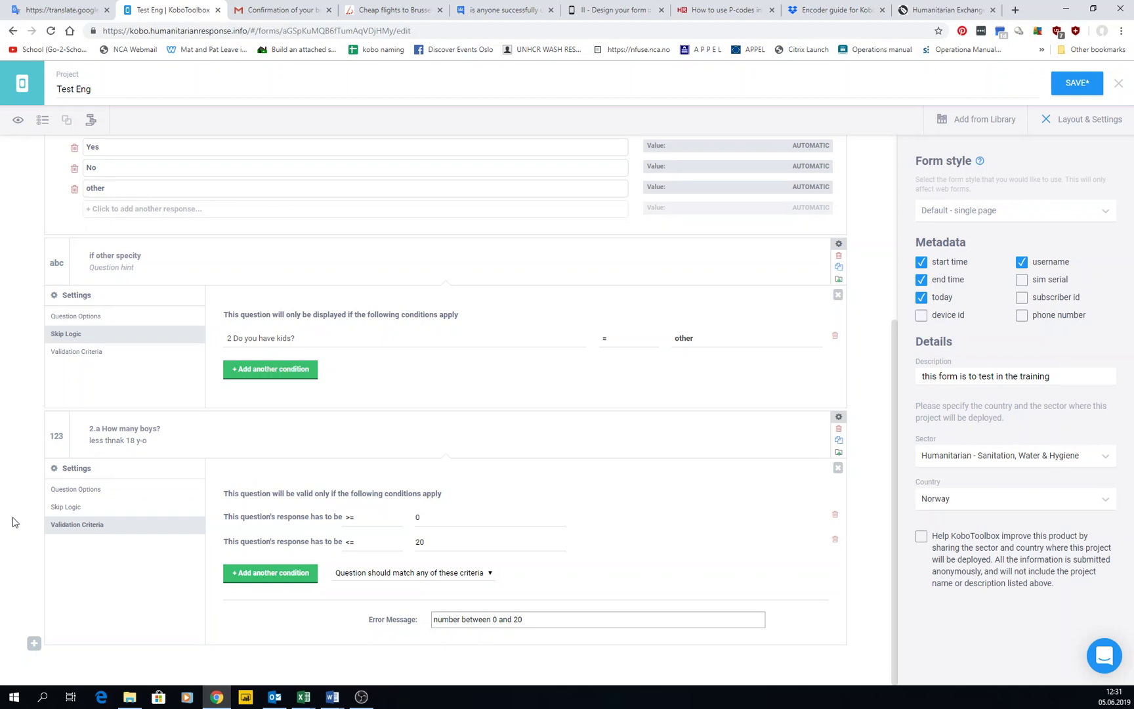
left_click(447, 570)
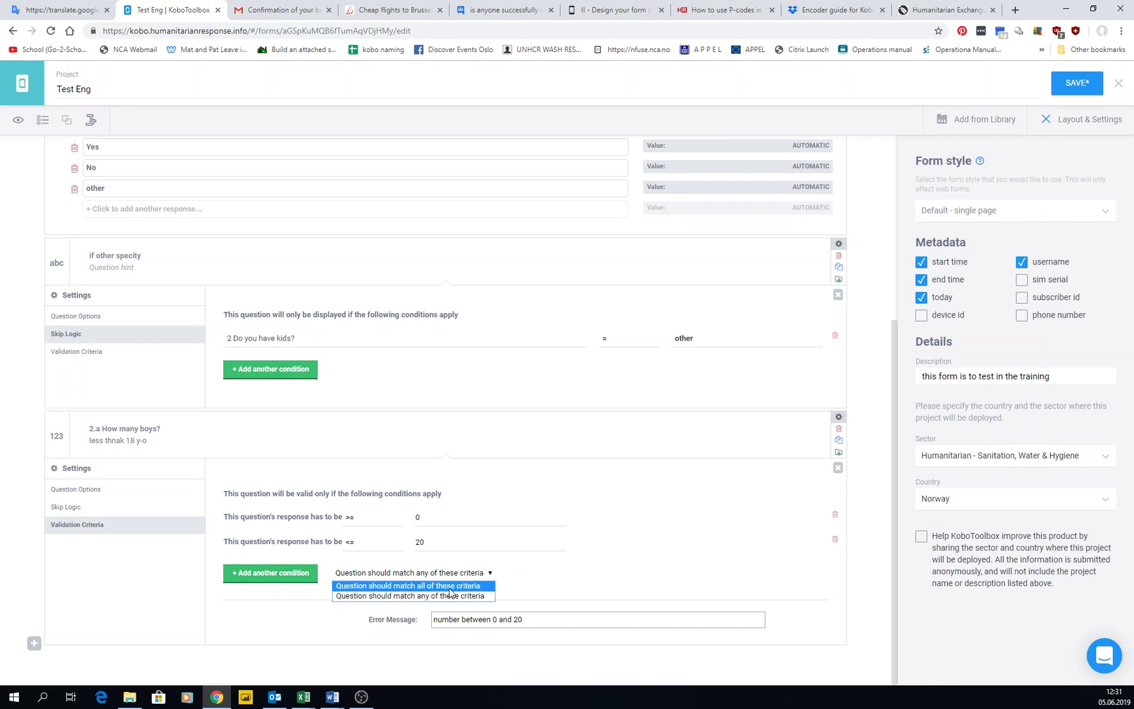
left_click(450, 588)
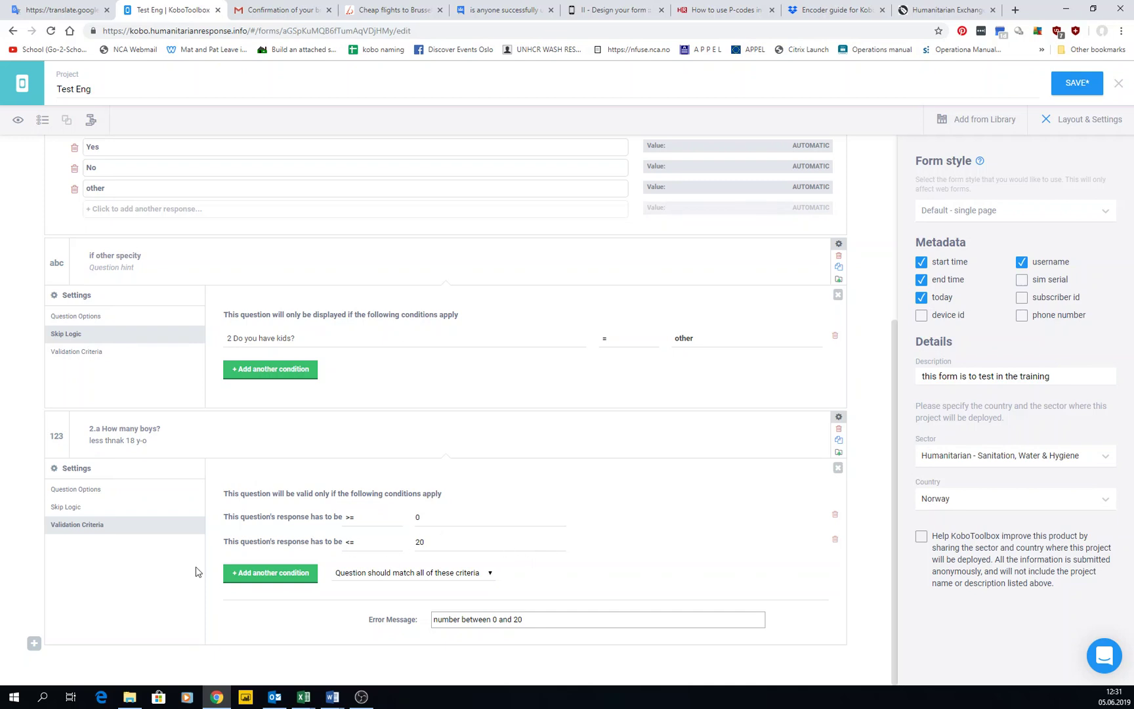
Preview the form, fill in the person's first name, answer Yes to having kids and test 34 as the number of boys.
left_click(23, 120)
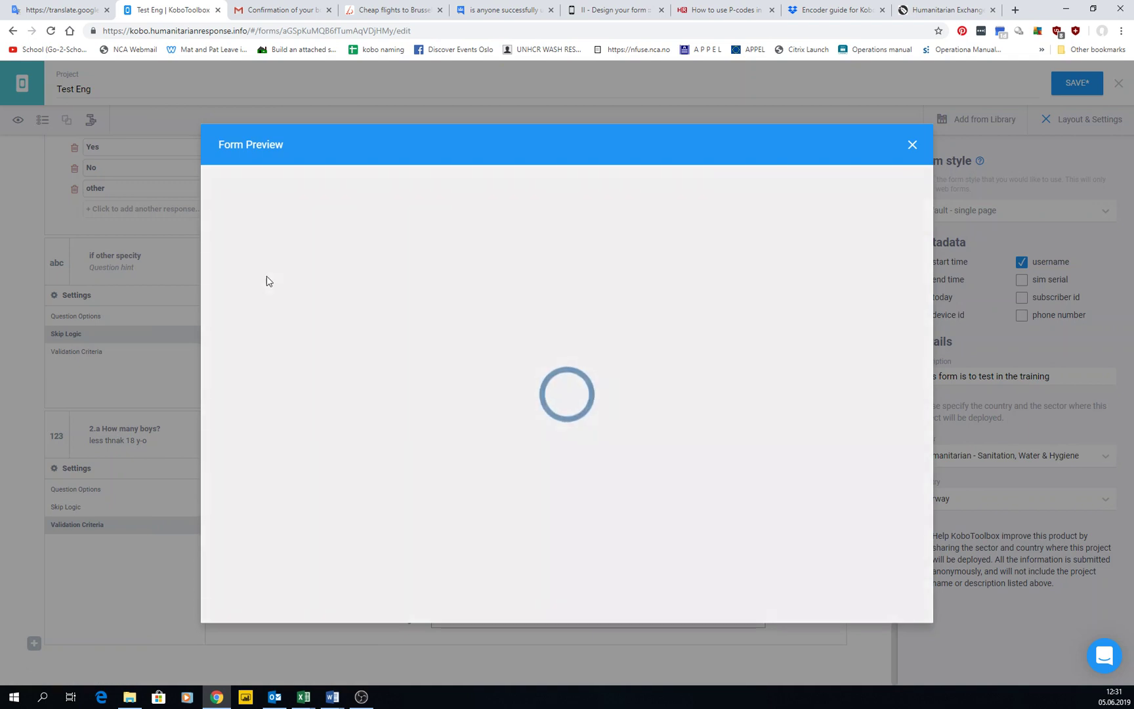
left_click(448, 360)
type("iker")
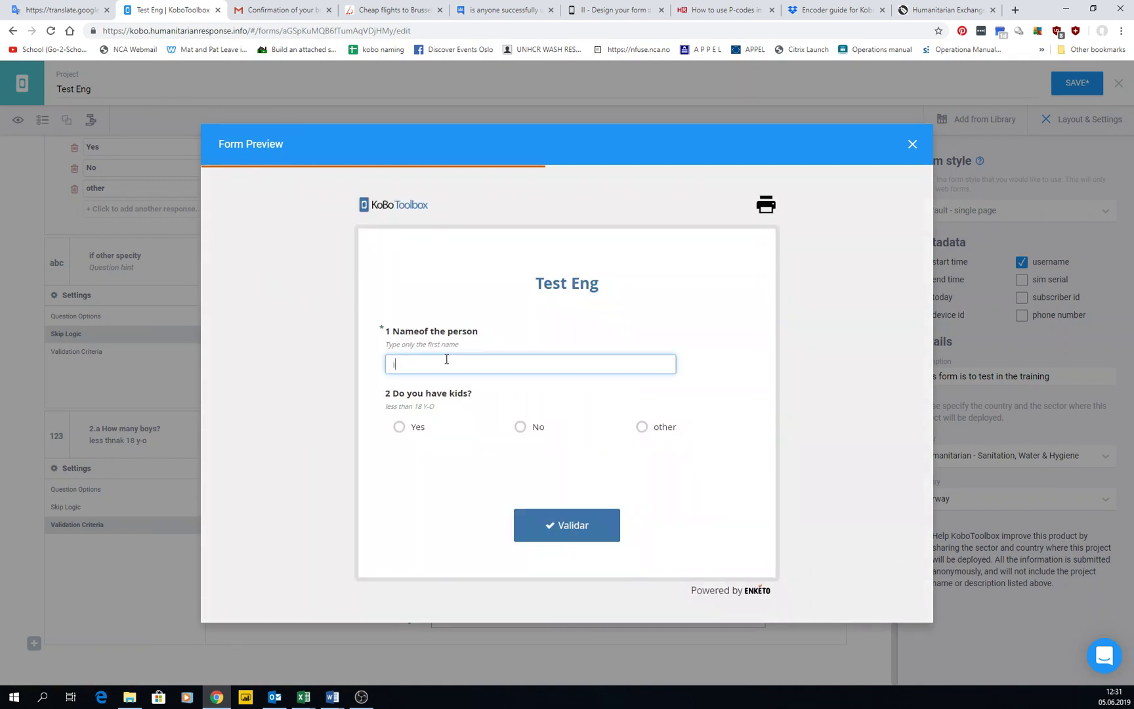
left_click(418, 427)
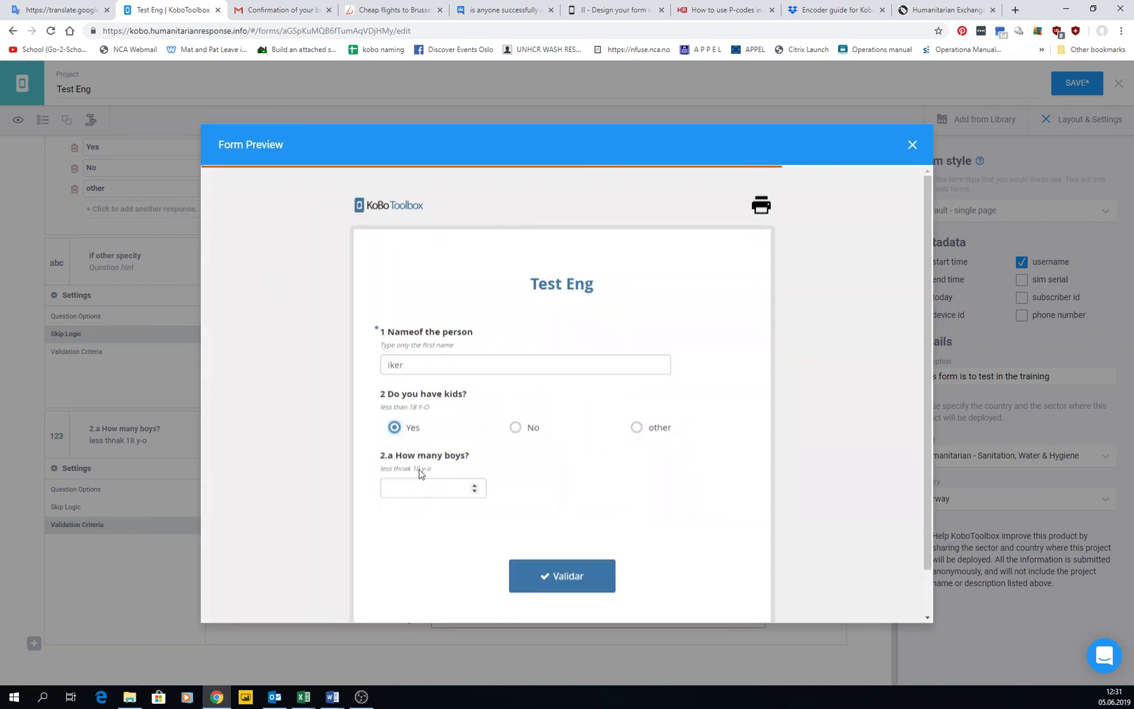
left_click(418, 485)
type("34")
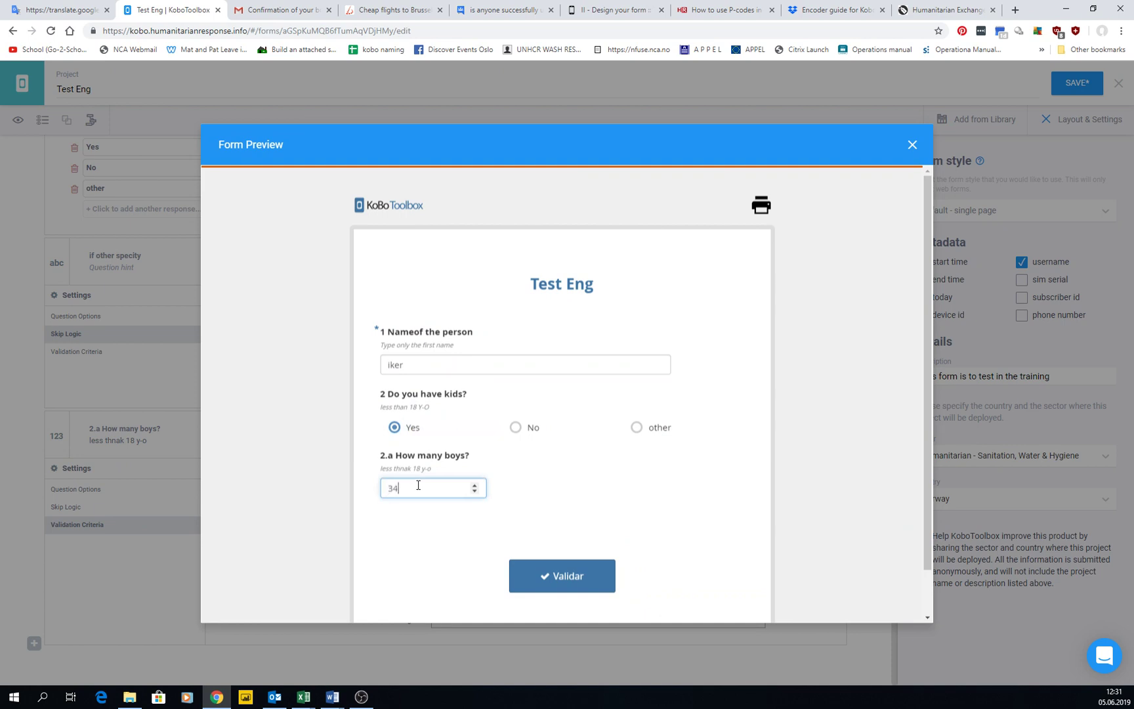
left_click(411, 523)
Test the number of boys in the preview with -1 and with 9, and close the preview.
left_click(408, 489)
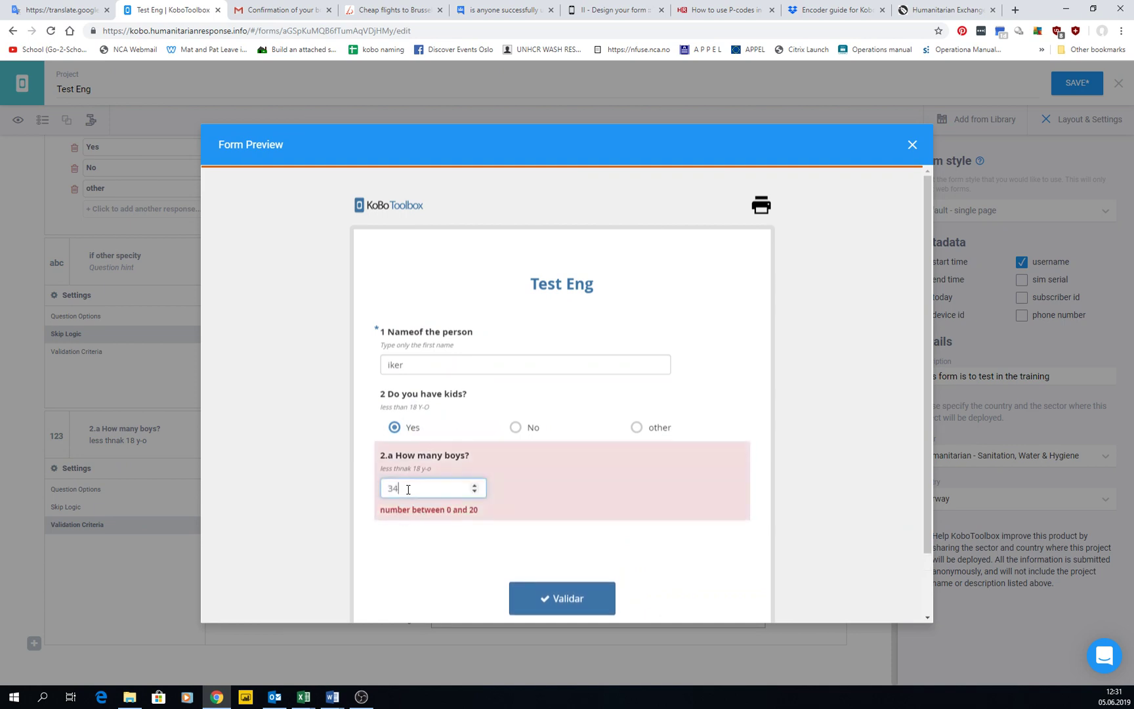
key("BackSpace")
type("-1")
double_click(396, 489)
type("9")
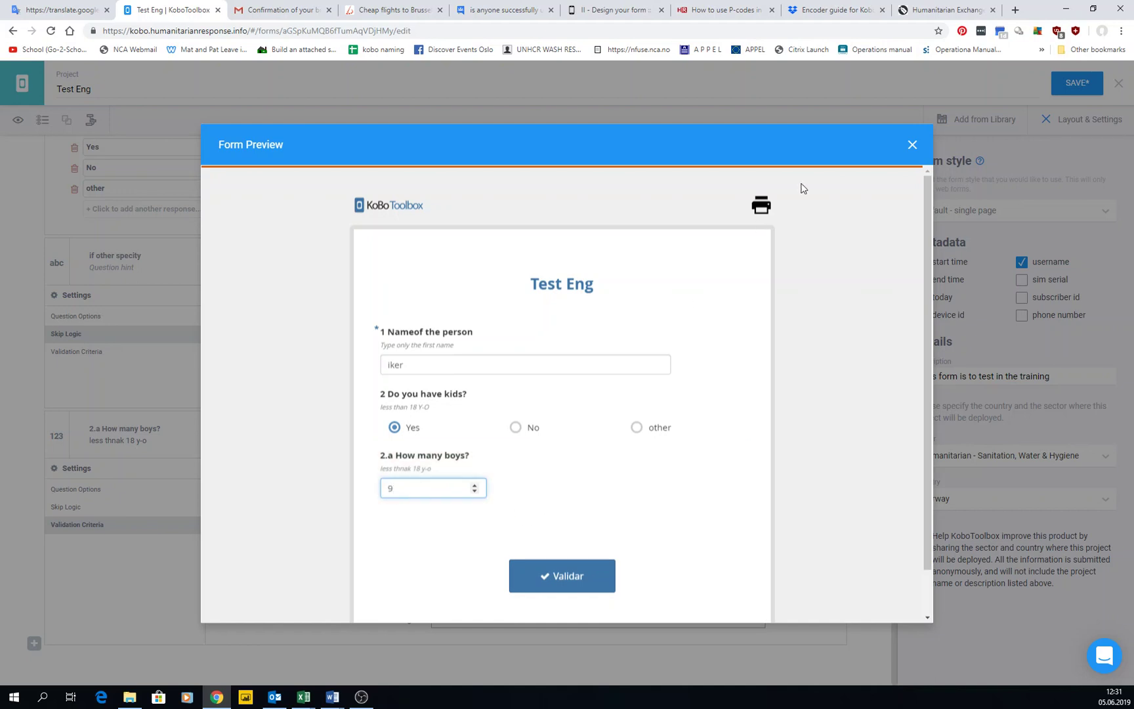
left_click(913, 145)
left_click(913, 145)
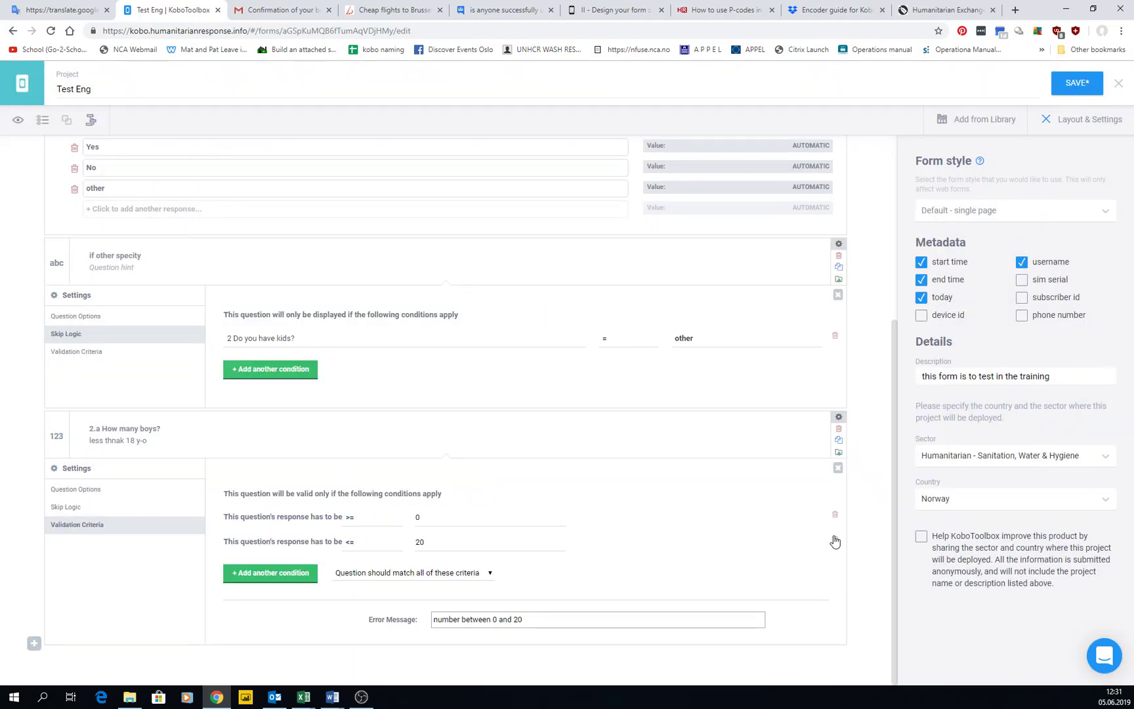
Review the boys question's skip logic, collapse the kids question's options and test the answer other in the form preview.
left_click(64, 508)
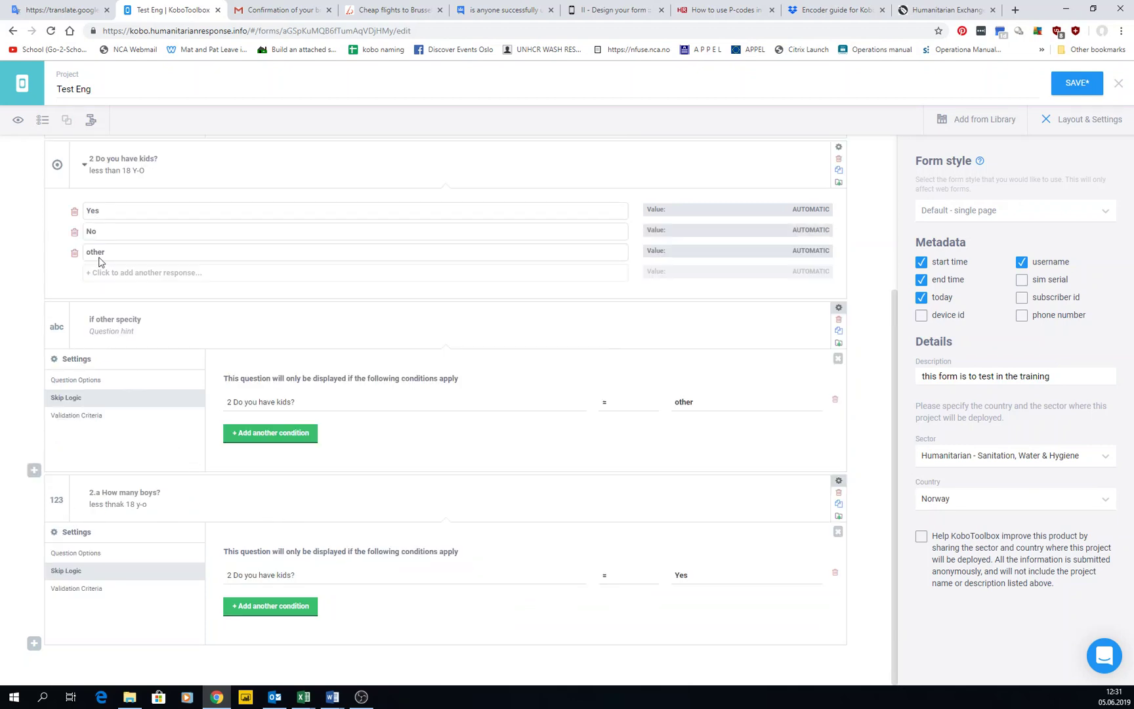
left_click(84, 168)
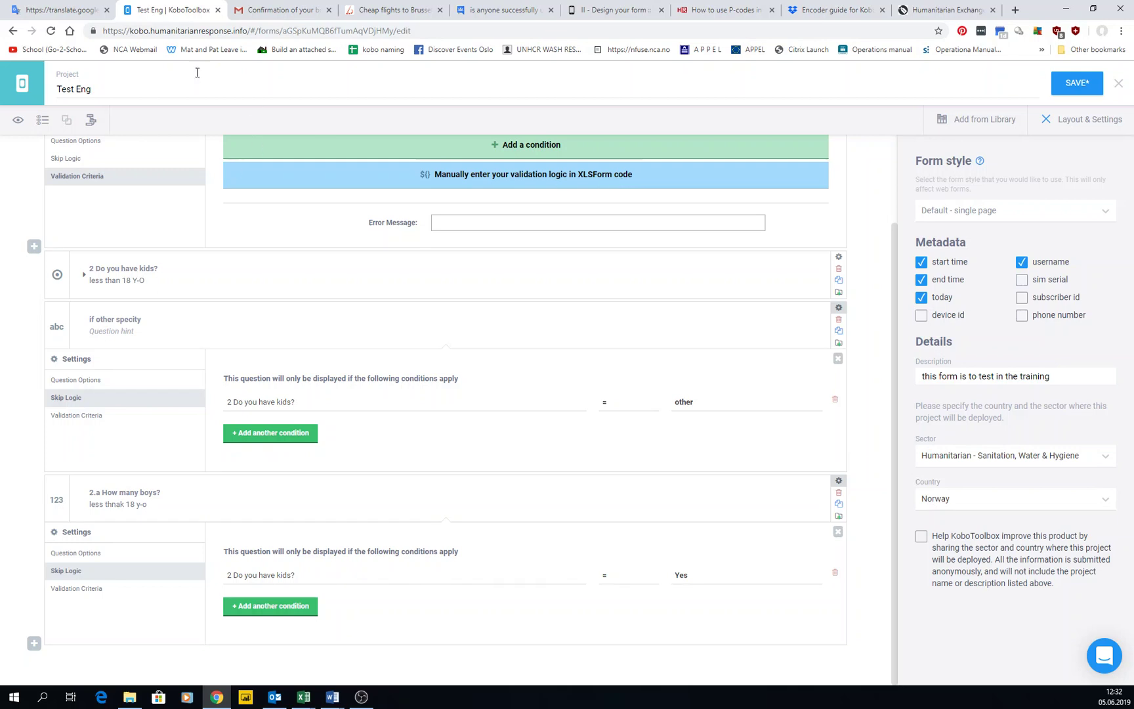
left_click(19, 122)
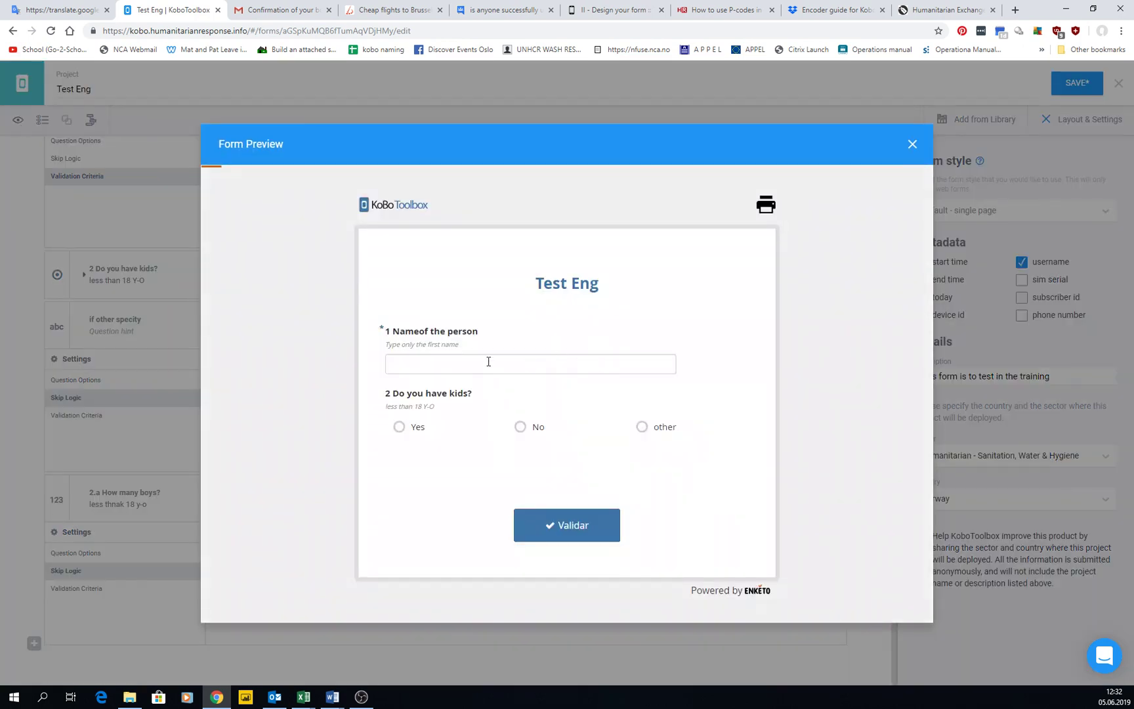
left_click(642, 428)
left_click(913, 144)
Save the Test Eng form and leave the form editor.
left_click(1077, 83)
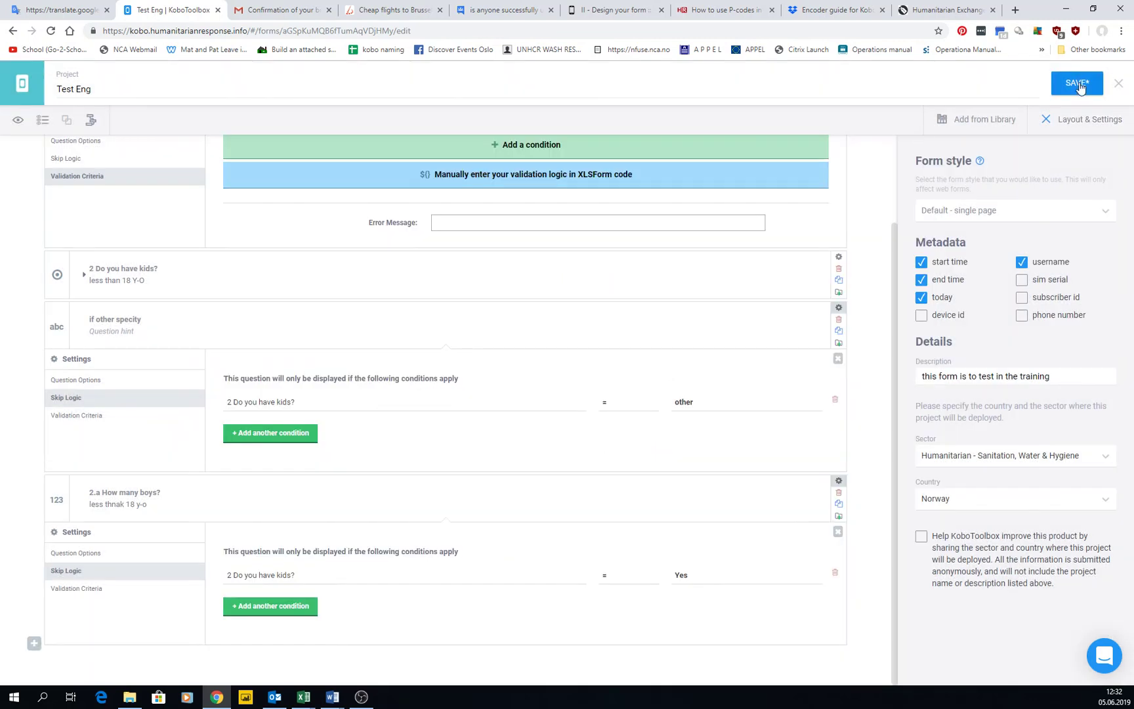
left_click(1119, 85)
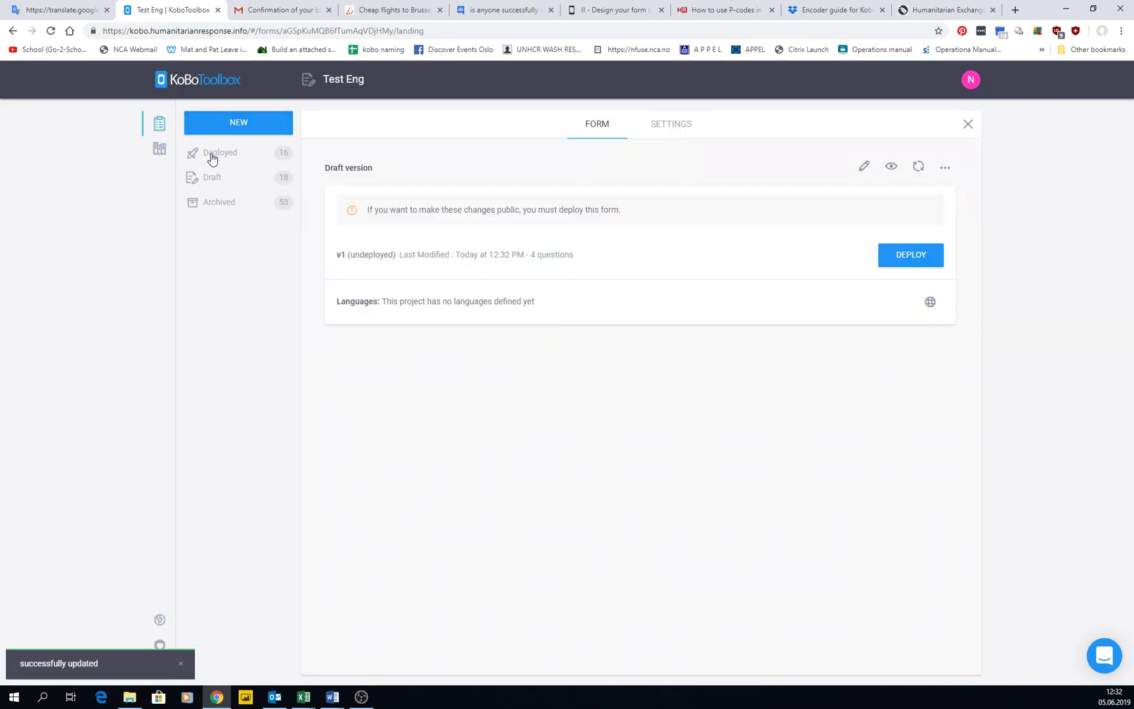
Open the deployed project "MLW WASH LAT Monit V1".
left_click(211, 155)
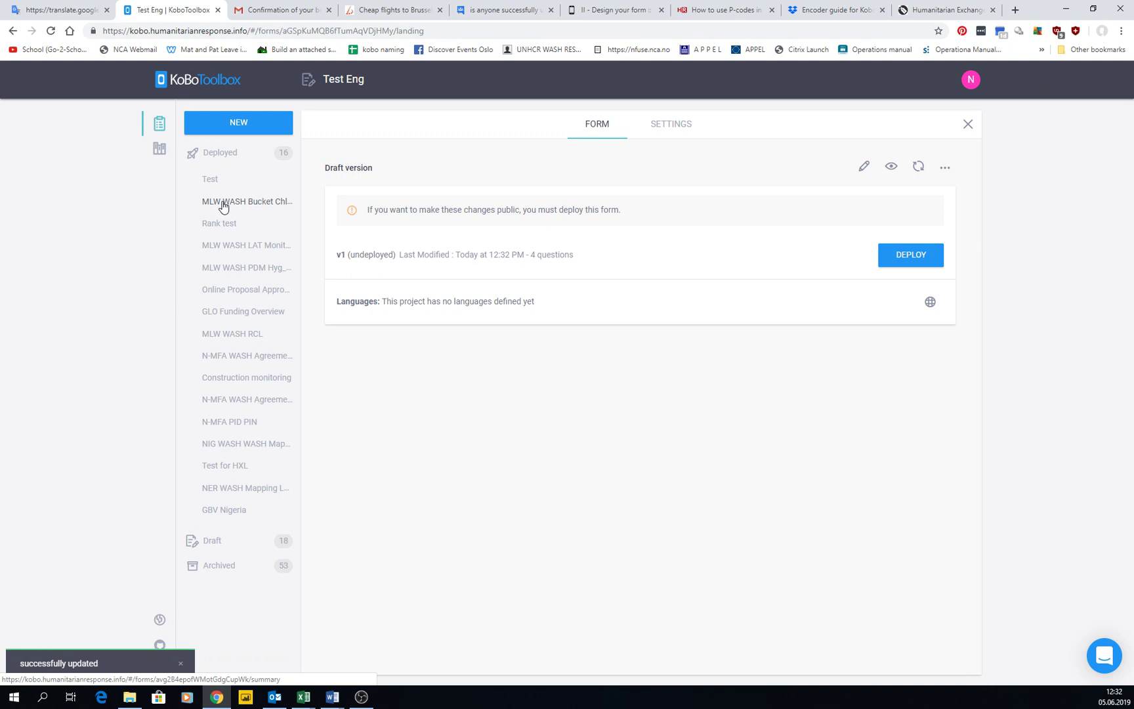
left_click(236, 248)
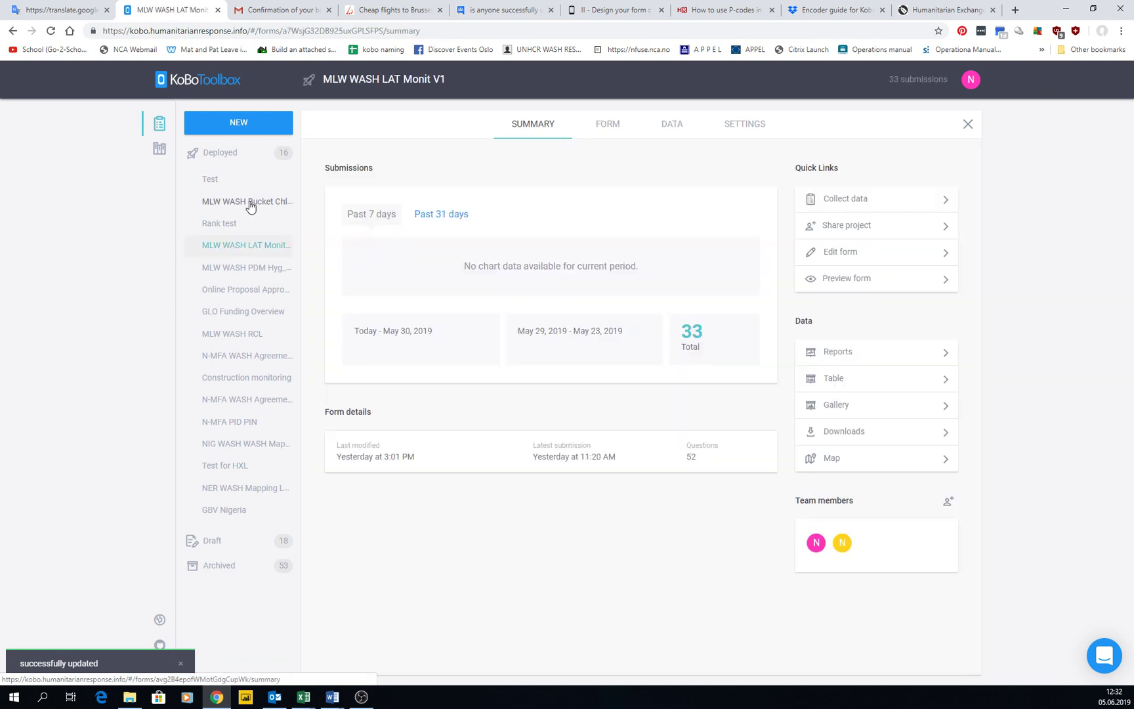
Open the form preview of the deployed project MLW WASH Bucket Chlorination monitoring.
left_click(247, 202)
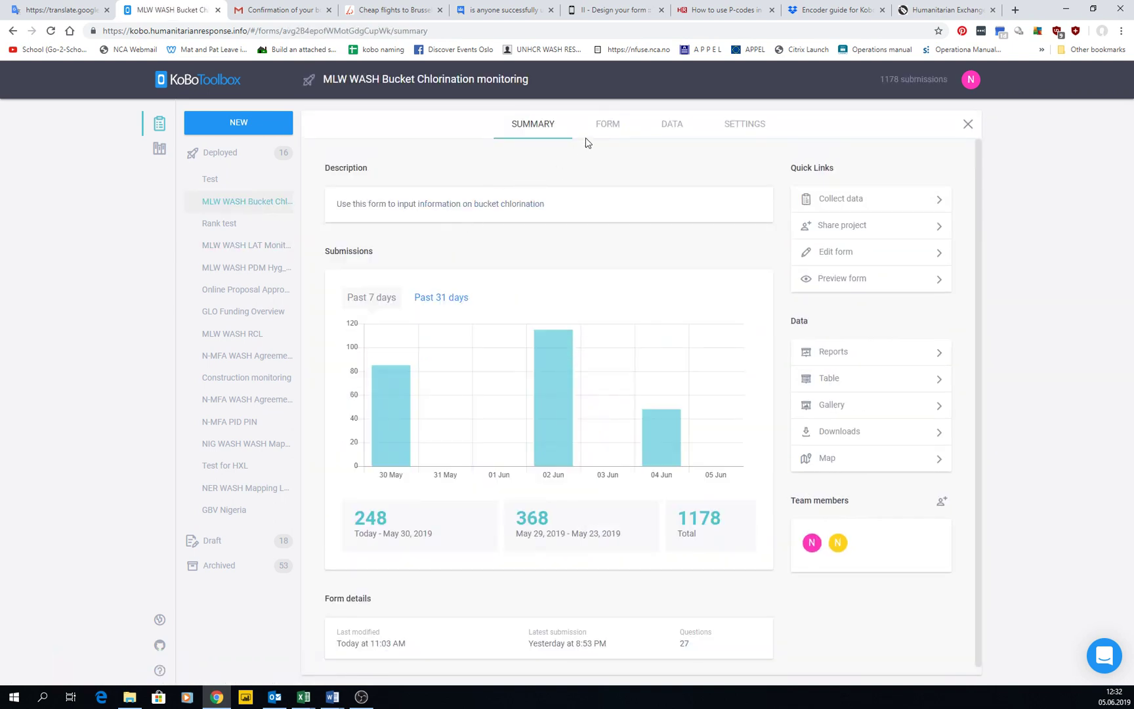
left_click(604, 126)
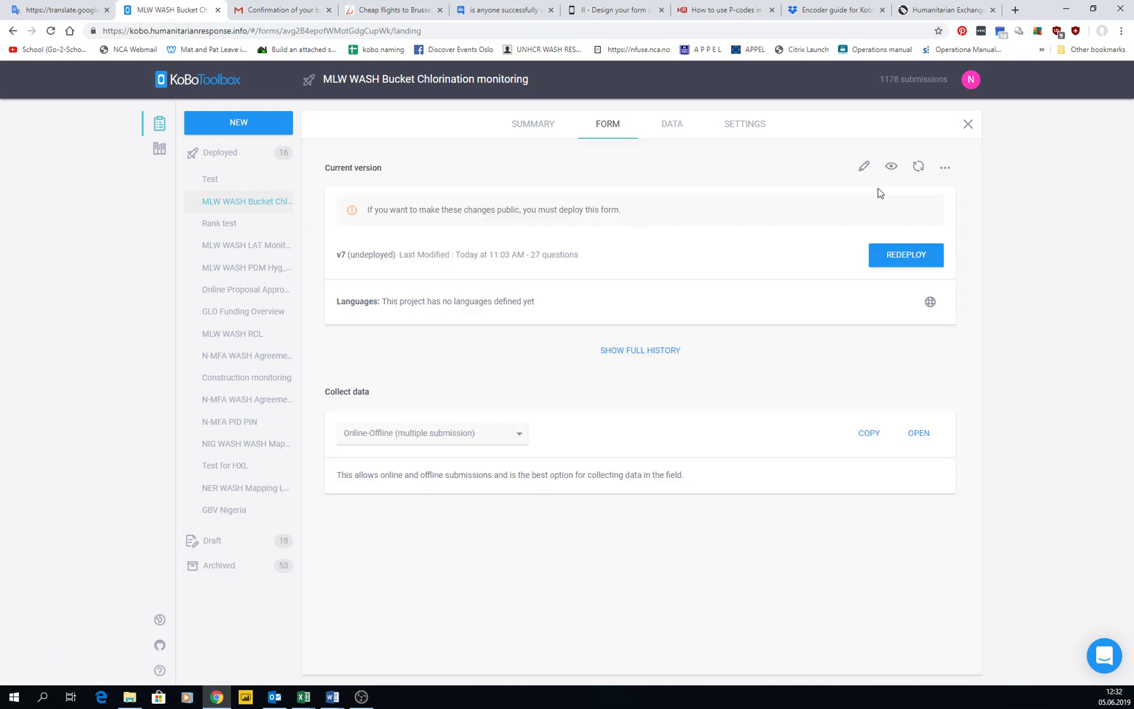
left_click(886, 170)
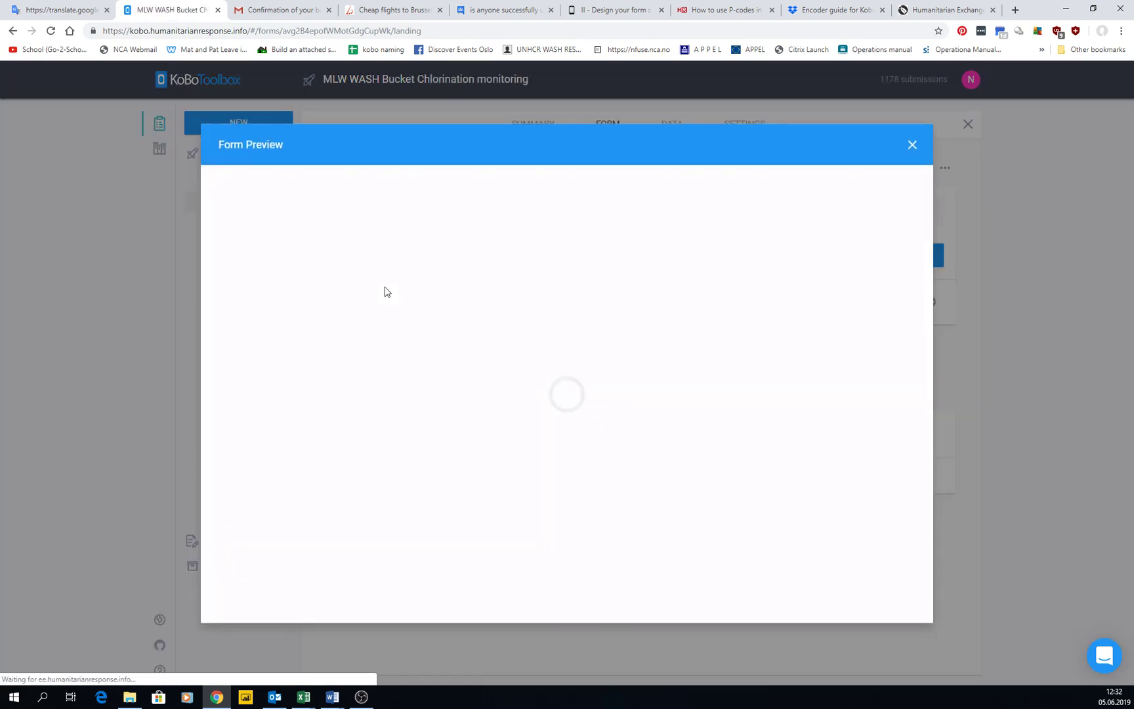
Try different Site answers in the preview, including Mpomba, Mguda and Nyankhwale, to compare the ID choices offered for each.
left_click(294, 355)
left_click(472, 401)
left_click(471, 436)
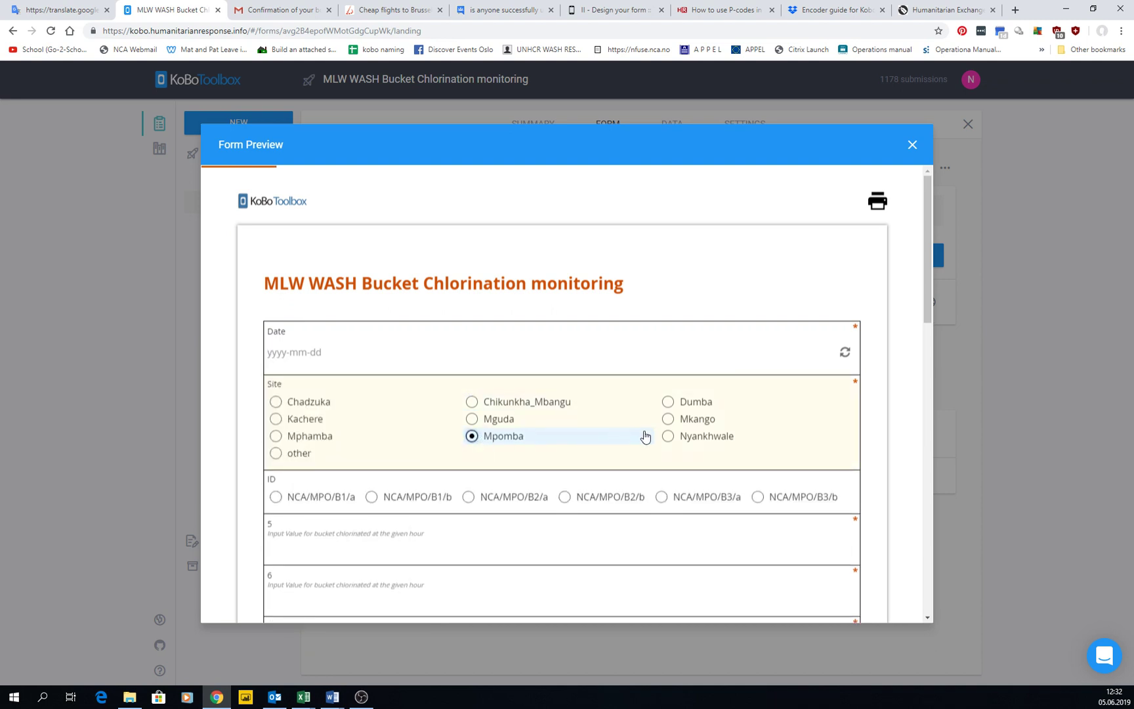
left_click(668, 401)
left_click(472, 419)
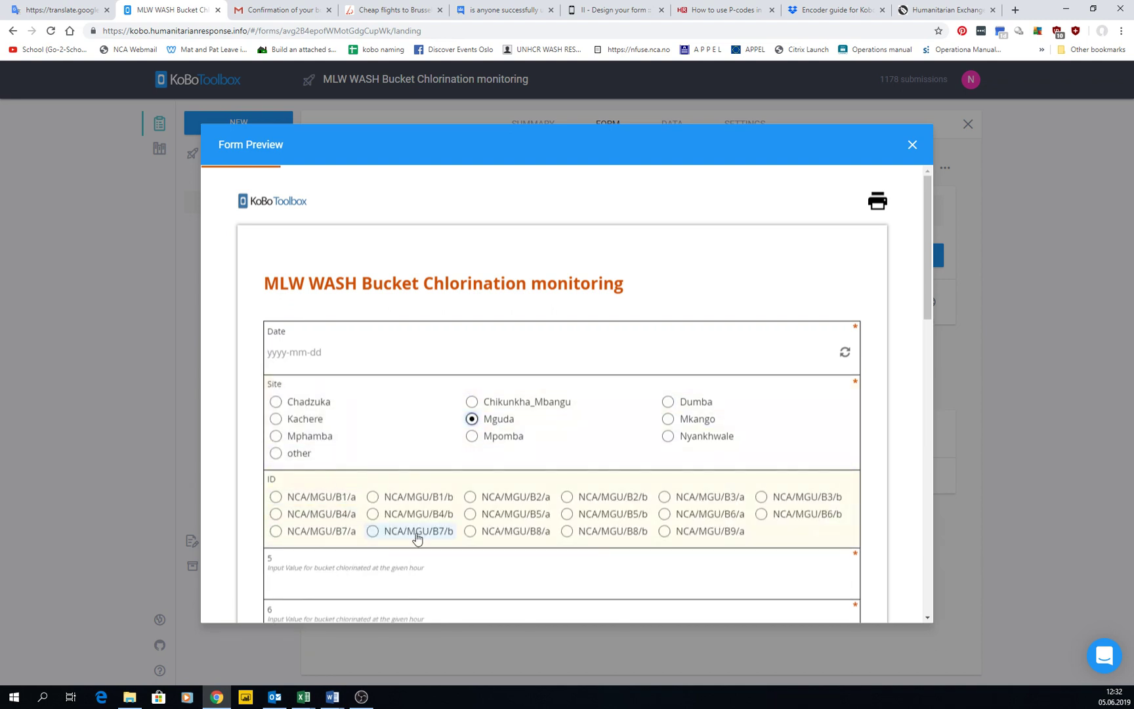
left_click(472, 436)
left_click(275, 418)
scroll(279, 436, "down", 1)
left_click(279, 397)
left_click(295, 360)
left_click(489, 377)
left_click(670, 377)
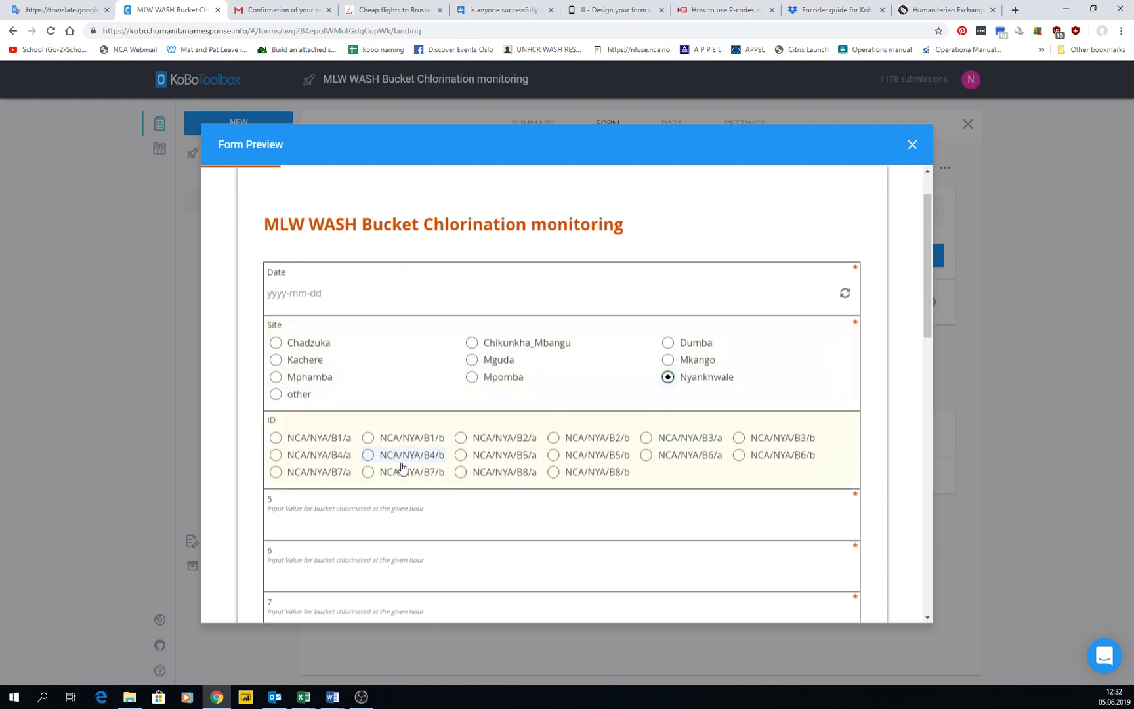
Review the hourly bucket questions in the preview, close it, and briefly view the form in the editor before leaving it.
scroll(331, 512, "down", 5)
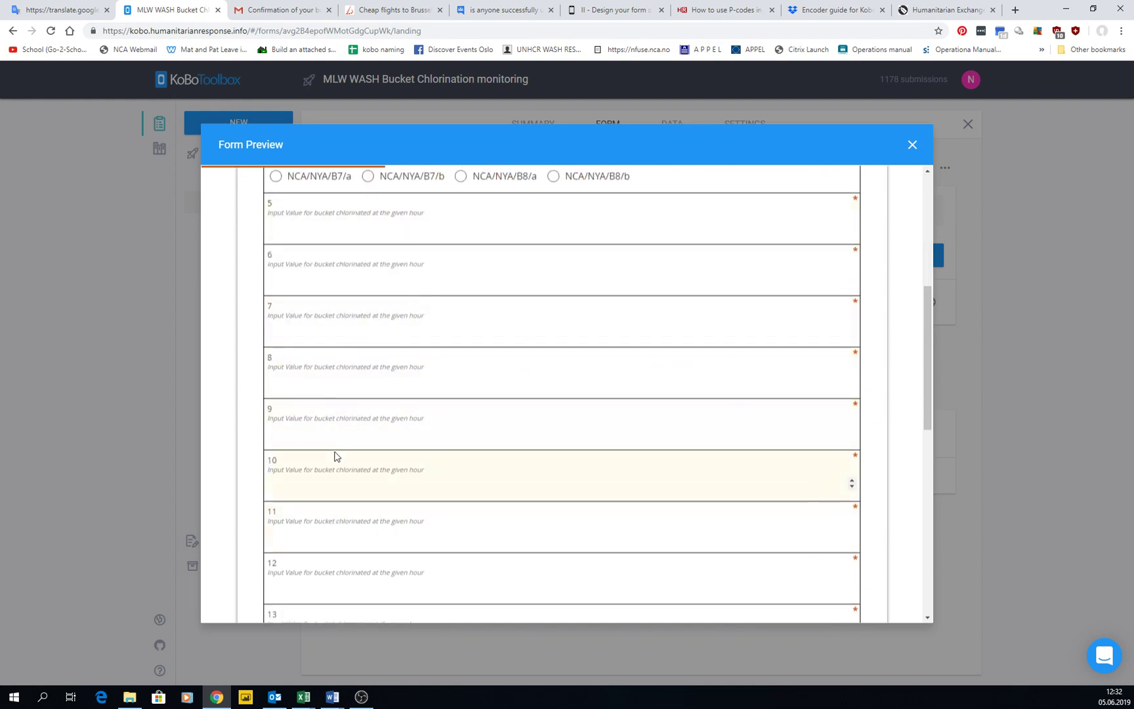
scroll(392, 423, "down", 8)
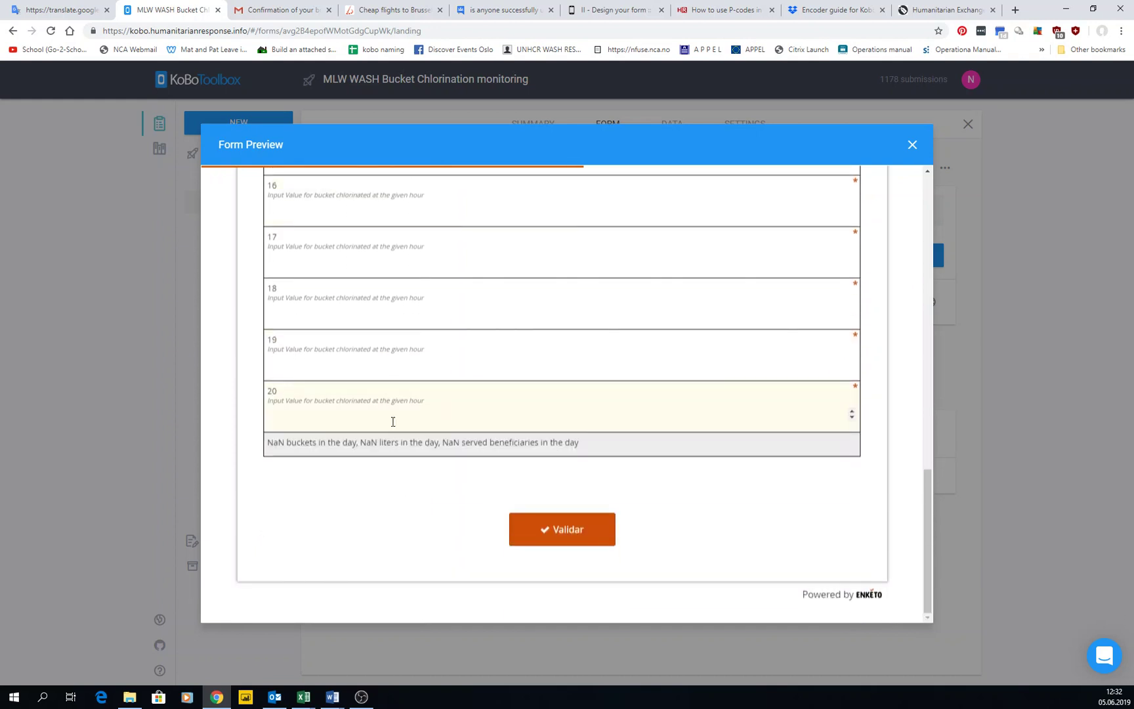
scroll(445, 471, "up", 15)
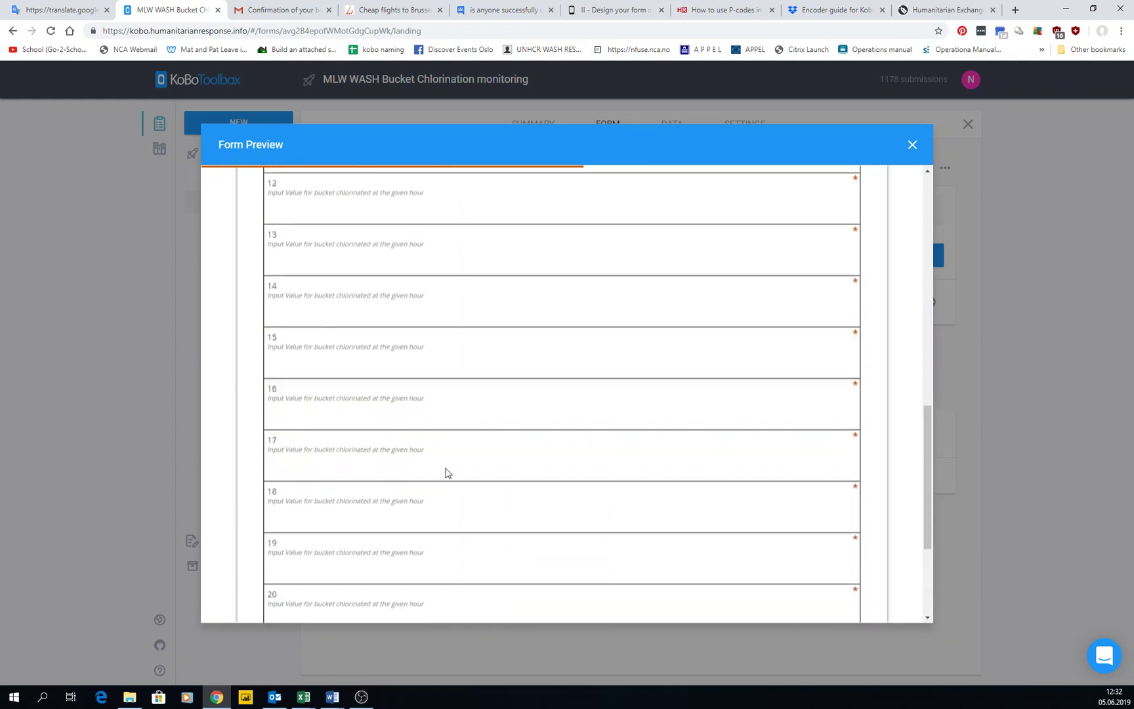
left_click(912, 145)
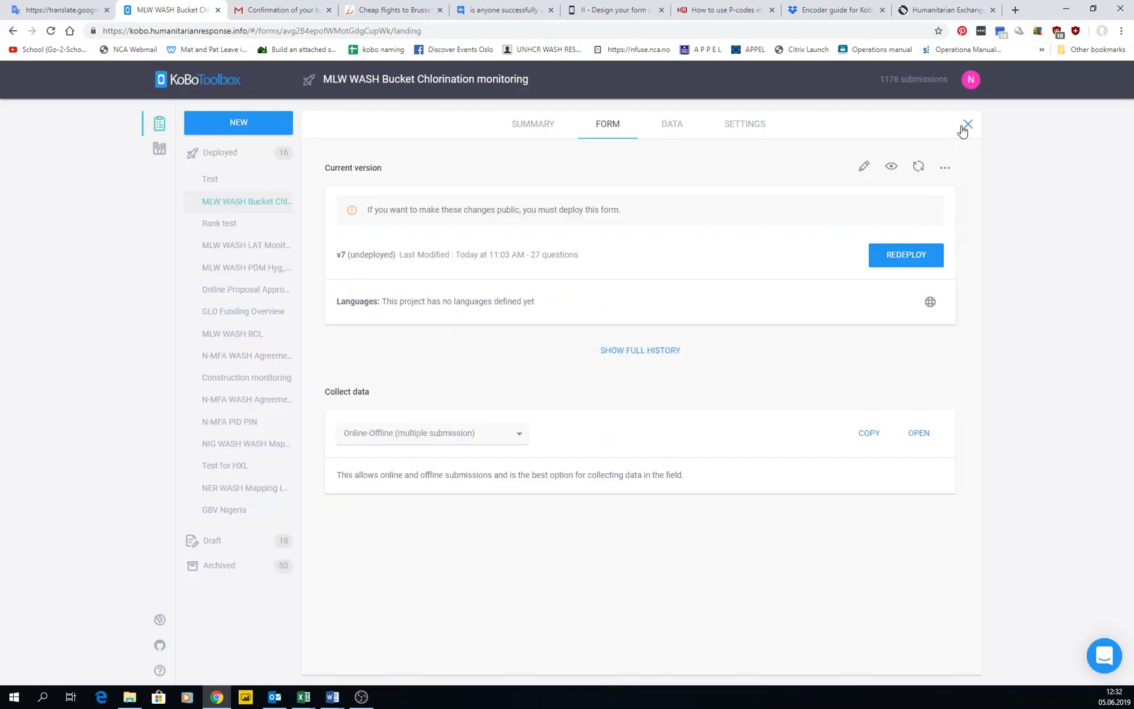
left_click(865, 167)
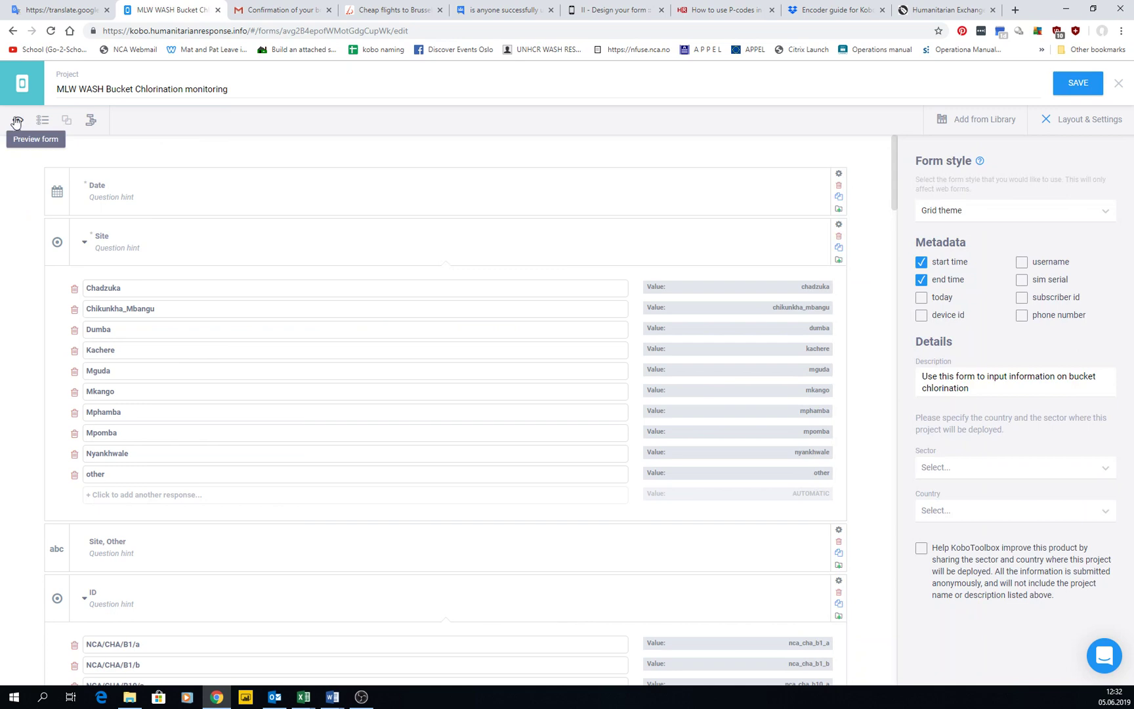
left_click(1119, 84)
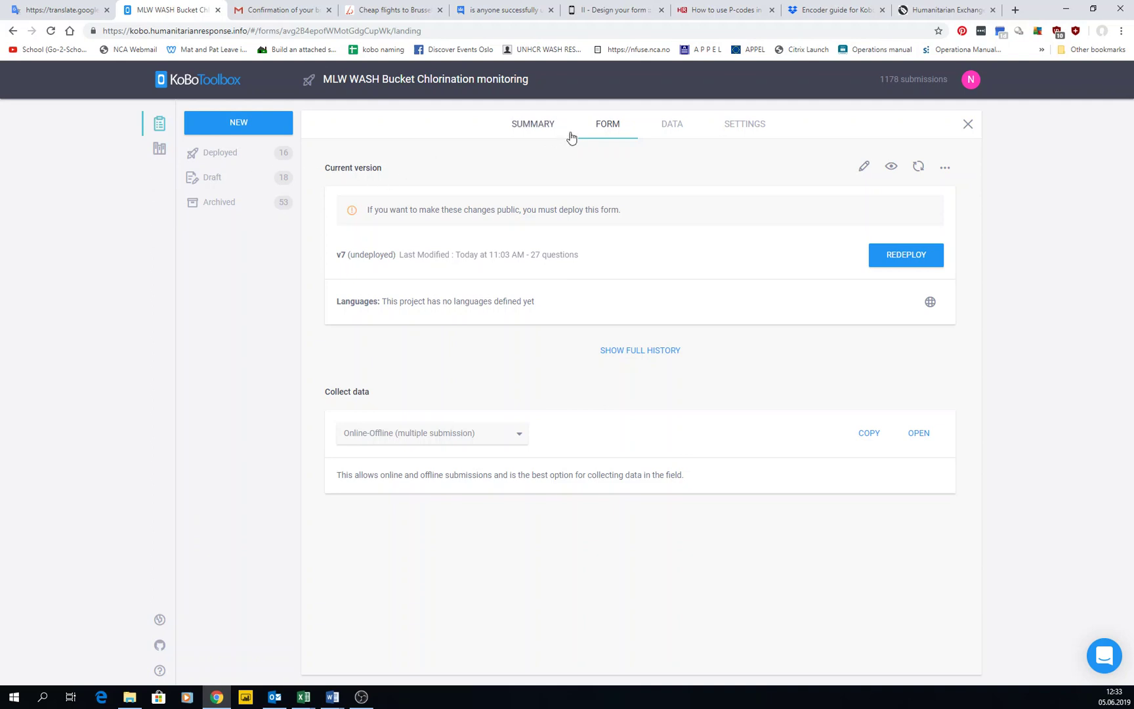
Open the draft project Test Eng.
left_click(221, 153)
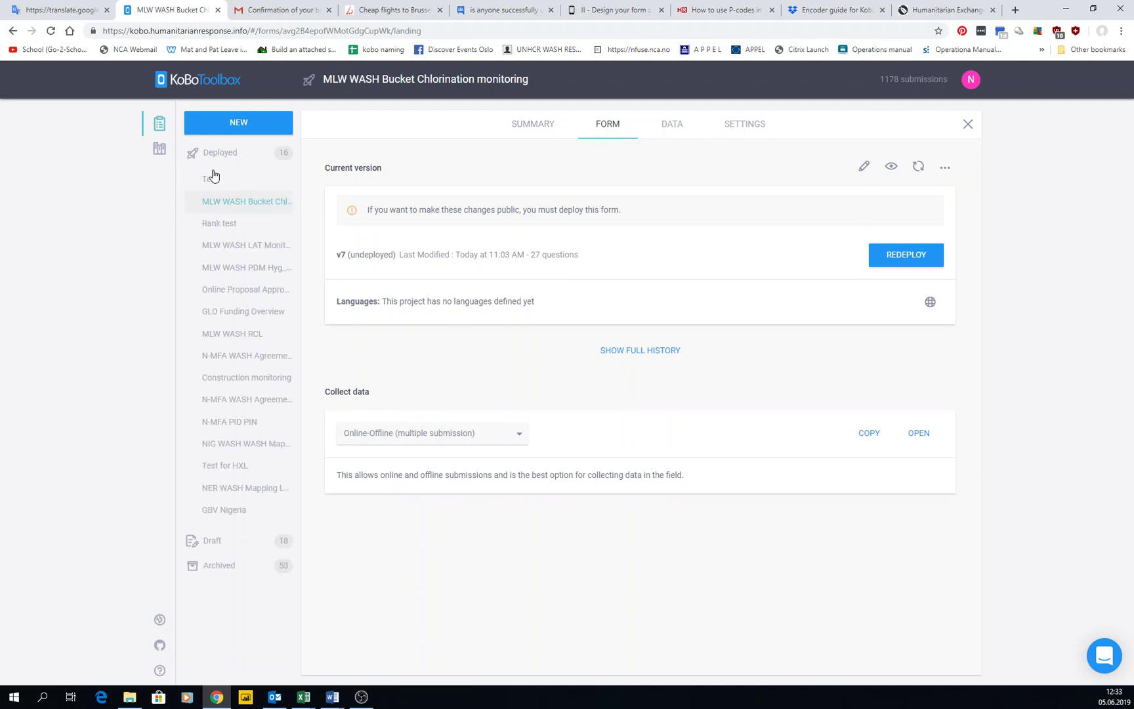
left_click(214, 153)
left_click(214, 178)
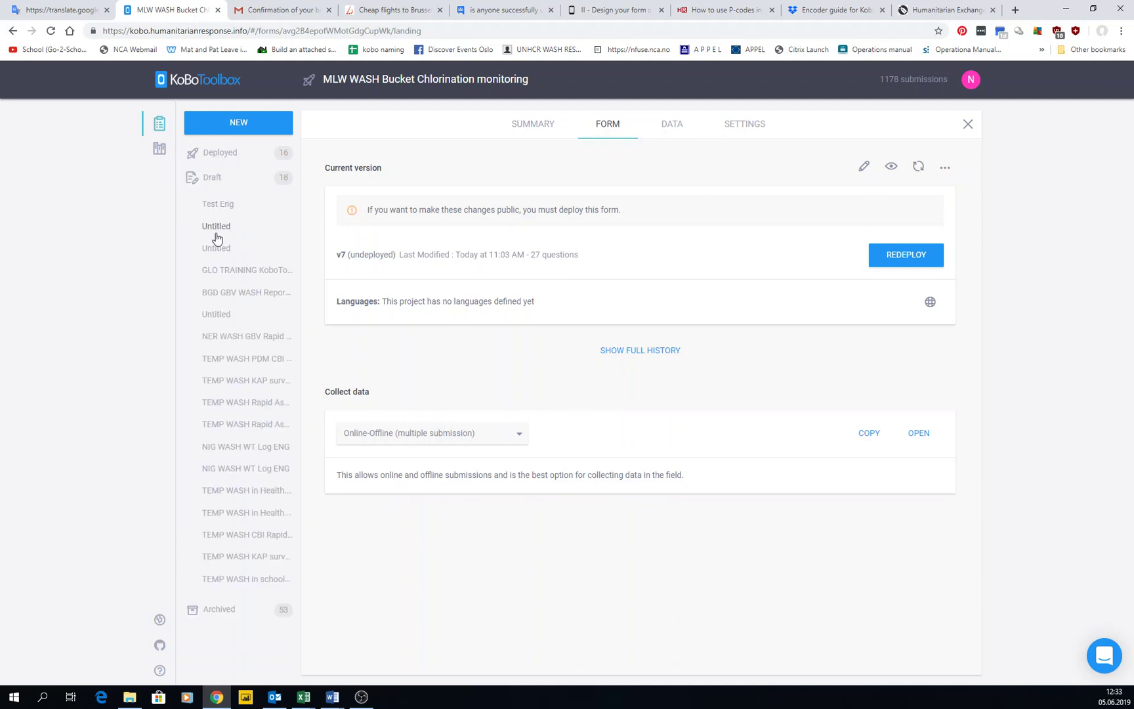
left_click(219, 208)
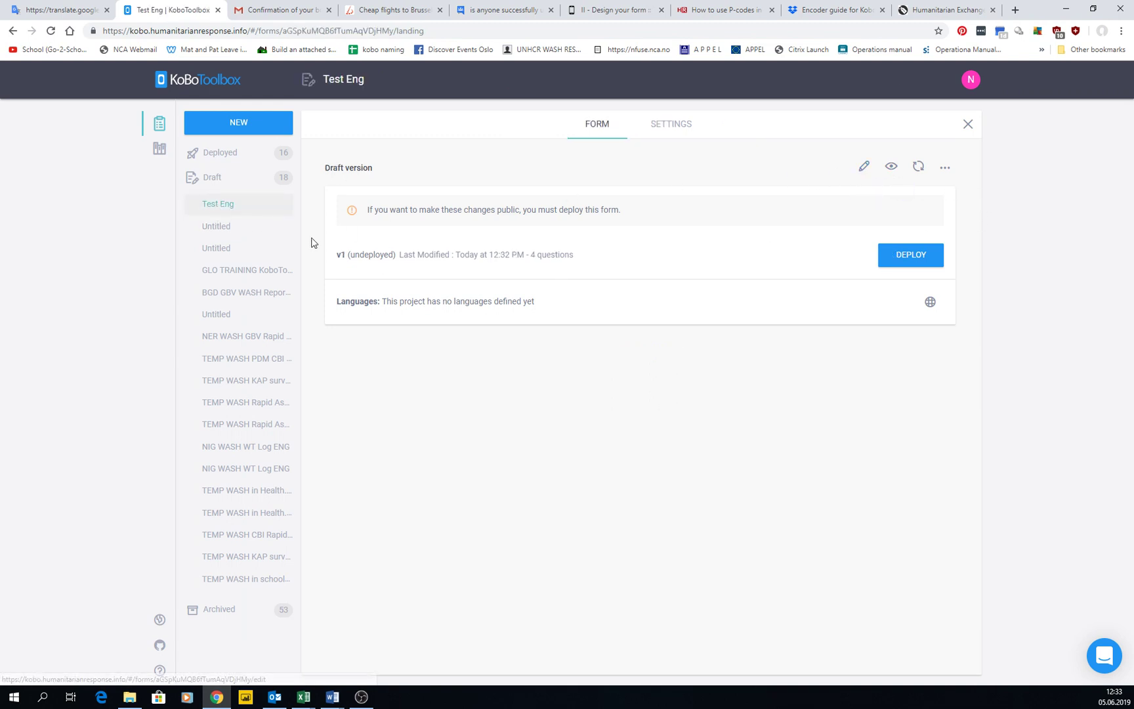
Open the form of the deployed project MLW WASH LAT Monit V1 for editing.
left_click(226, 164)
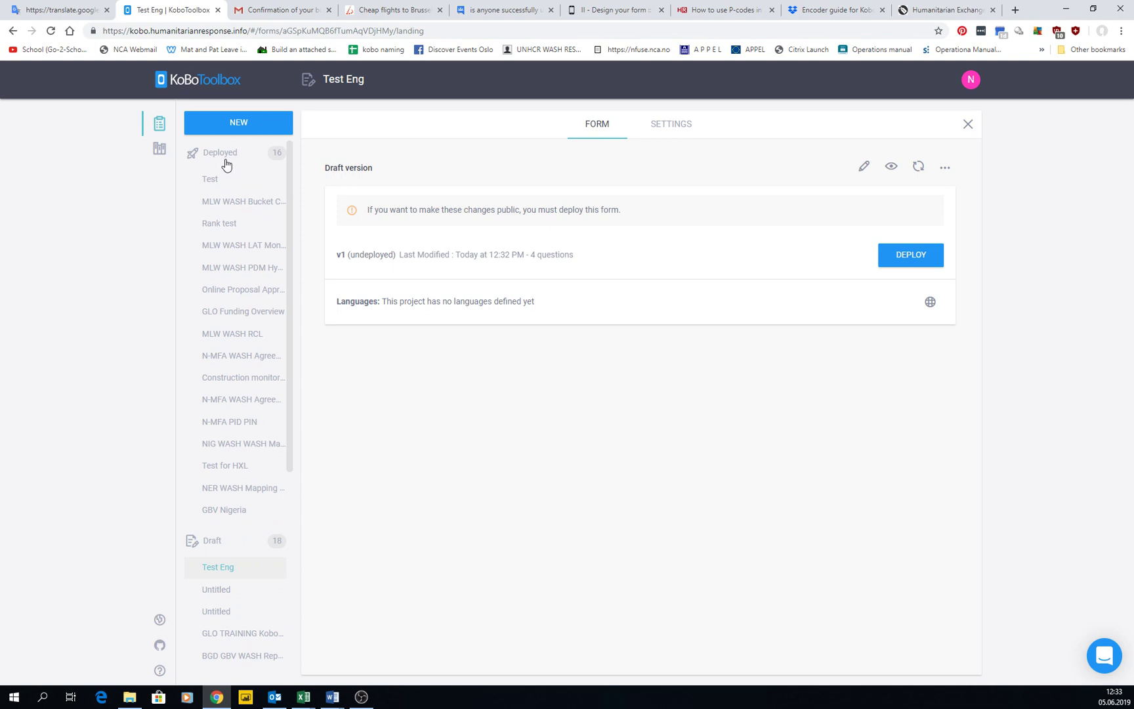
left_click(220, 246)
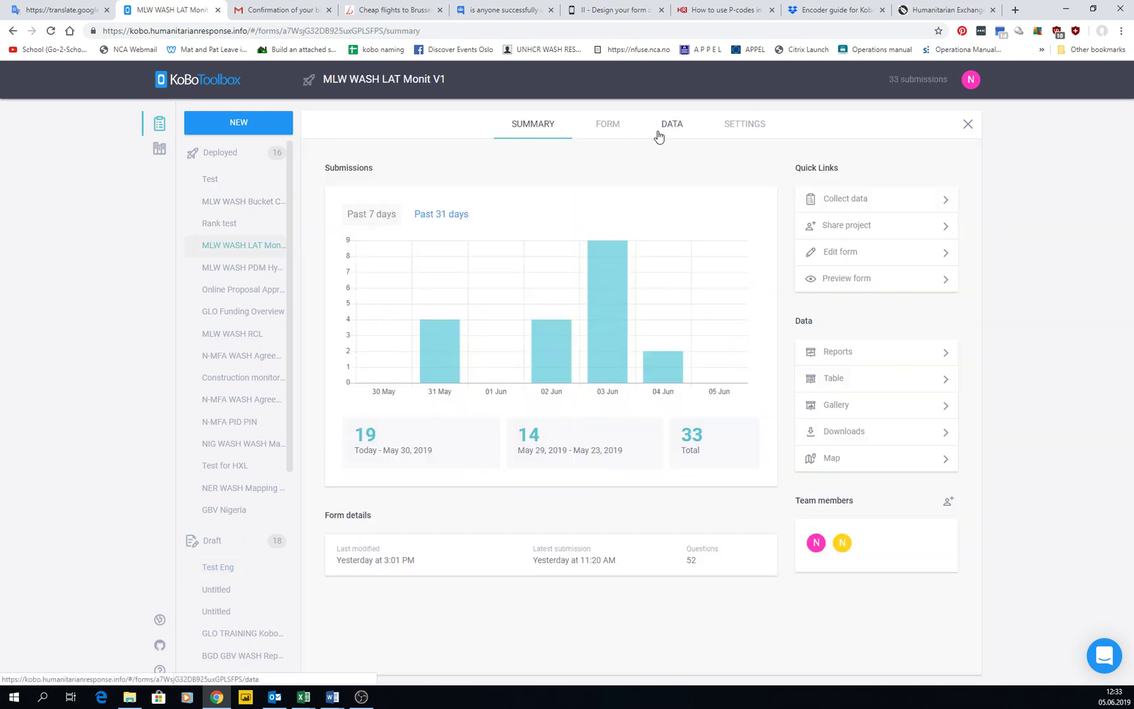
left_click(611, 126)
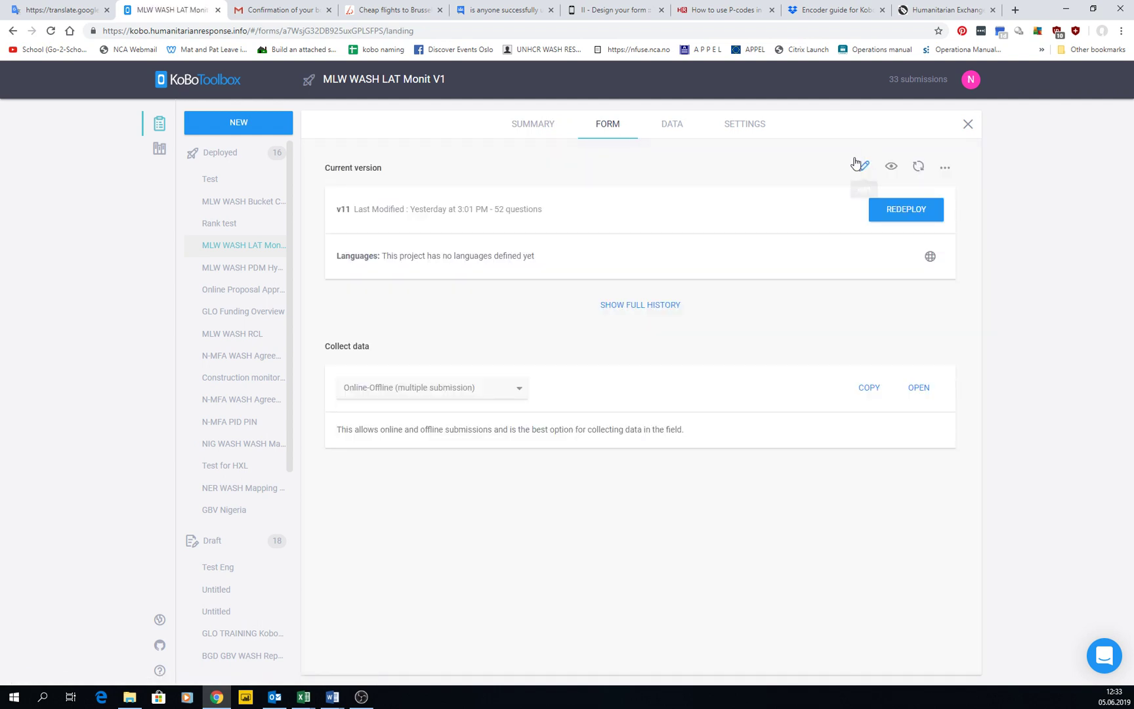
left_click(864, 168)
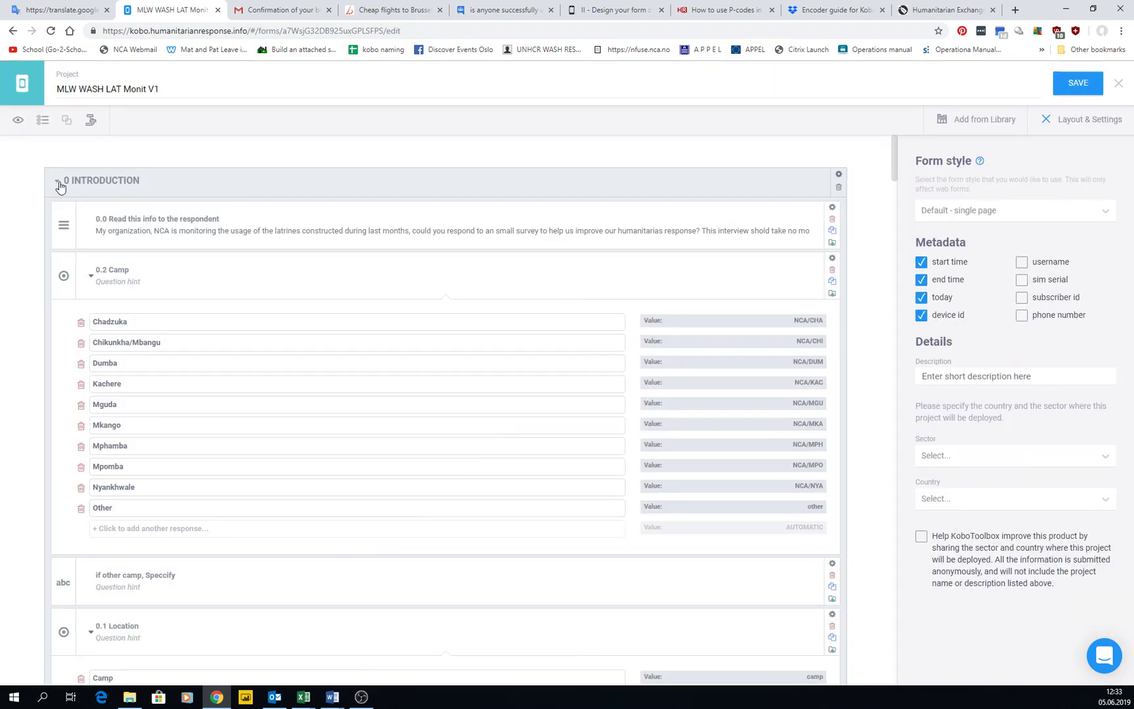
Collapse the question groups 0 INTRODUCTION, 1 Users Data, 2 W.A.S.H. and 3 Users Satisfaction.
left_click(59, 187)
left_click(56, 226)
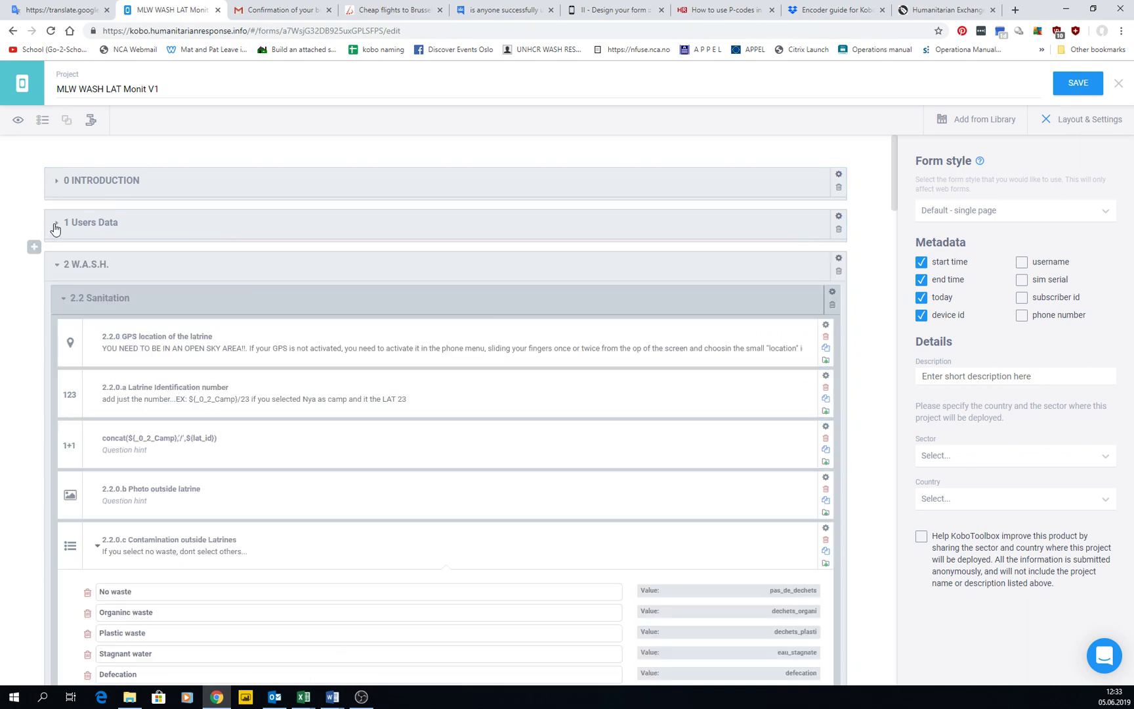
left_click(54, 266)
left_click(55, 306)
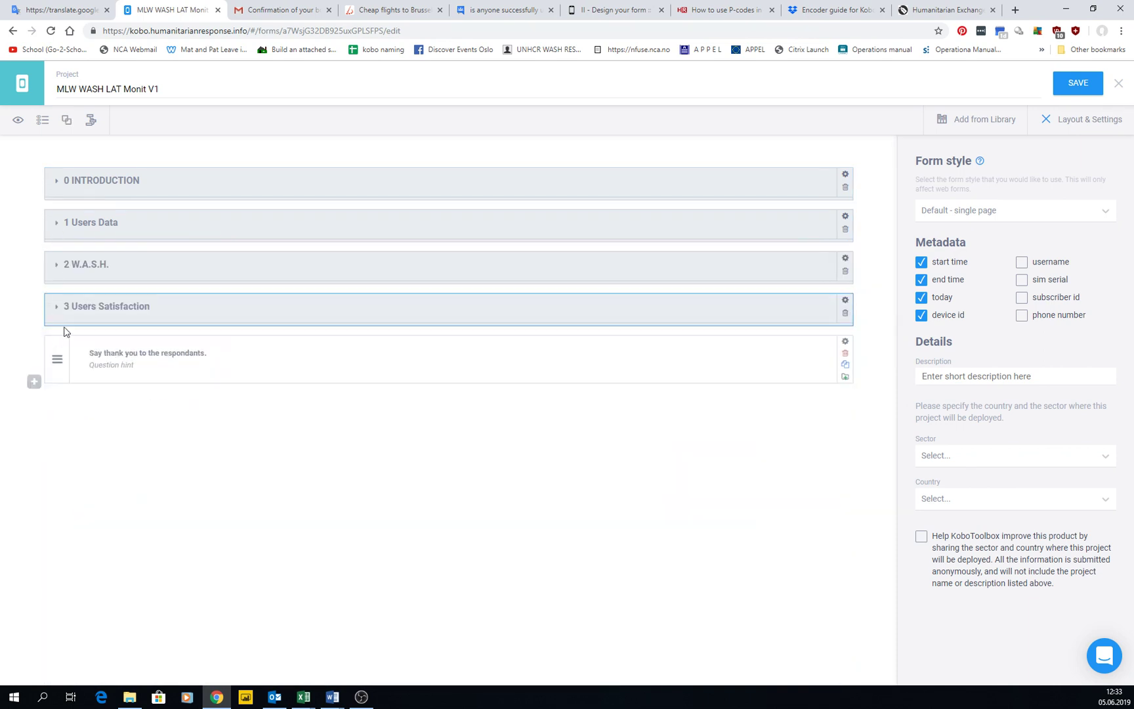
Expand the 0 INTRODUCTION group and collapse the answer options of all its questions.
left_click(59, 185)
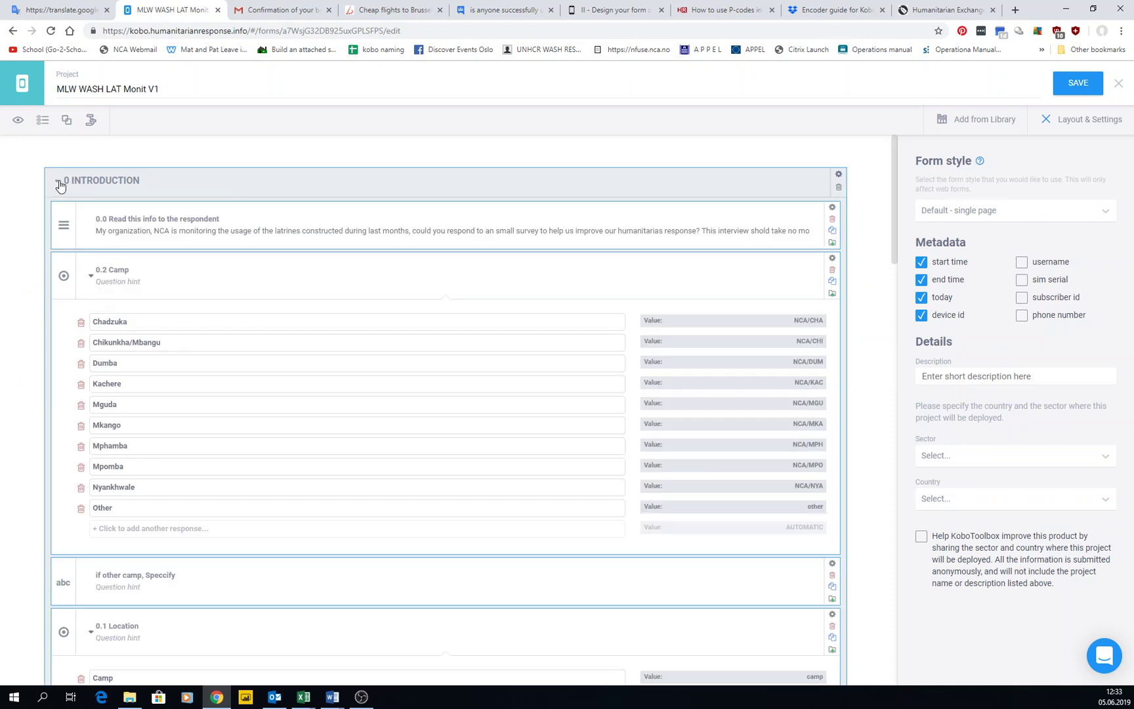
left_click(266, 181)
key("Return")
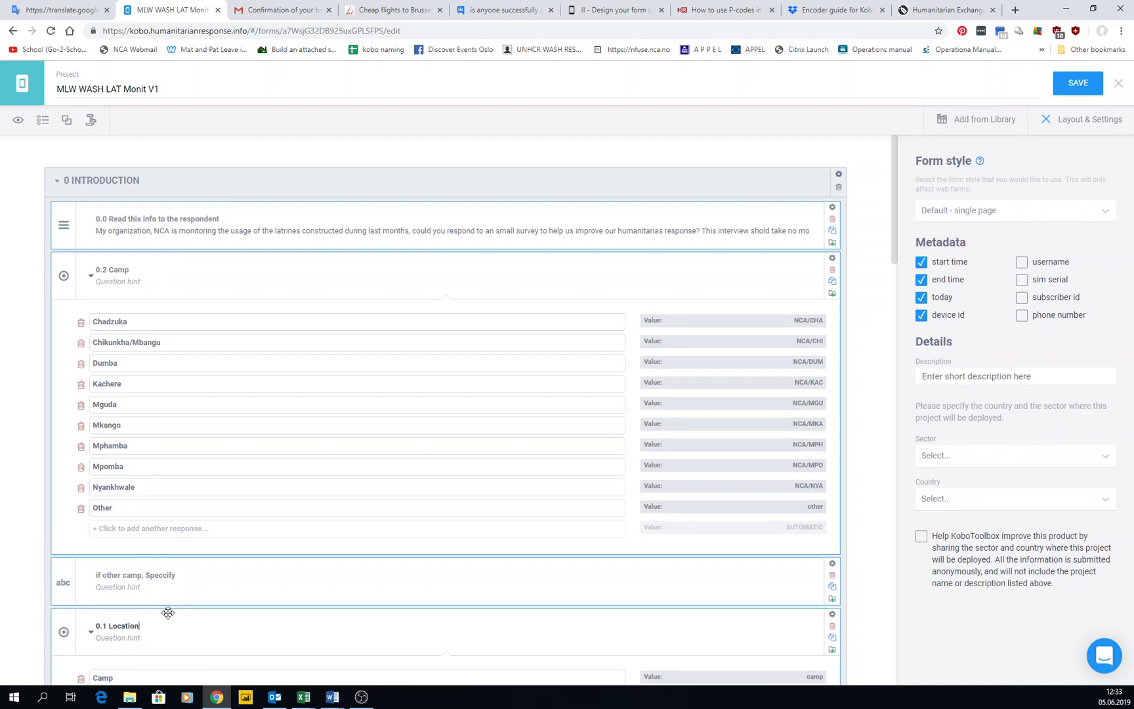
scroll(170, 578, "down", 1)
left_click(42, 120)
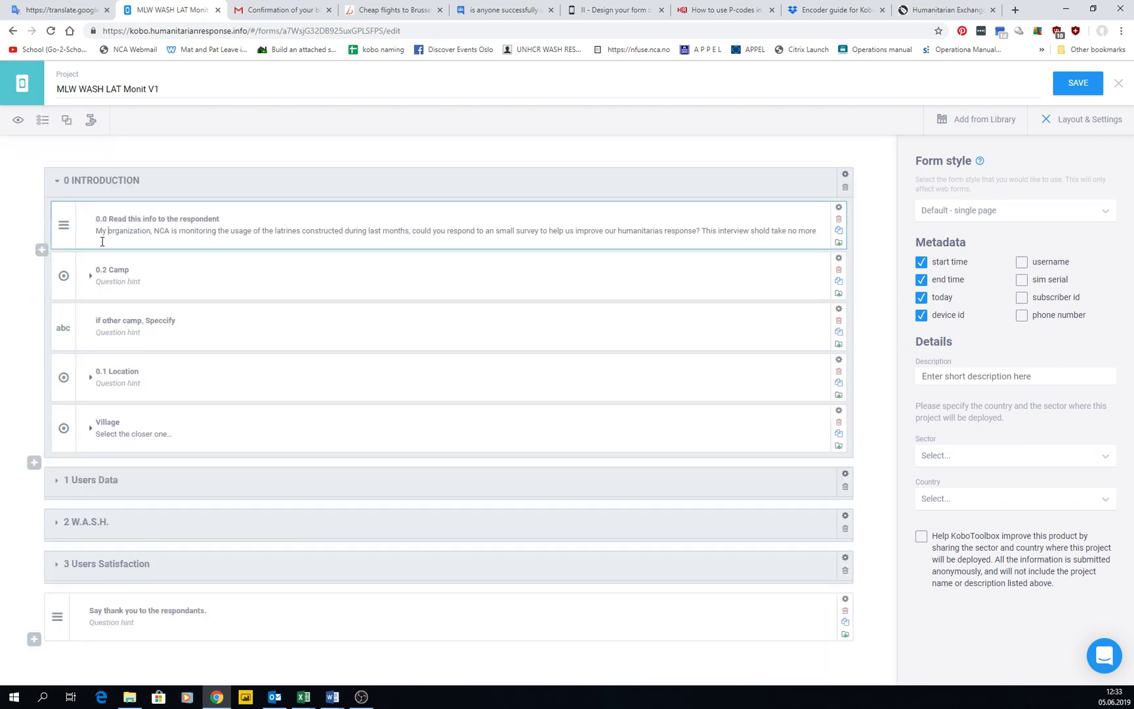
Group the questions "0.0 Read this info to the respondent", "0.2 Camp" and "if other camp, Speccify", and name the group "fake group".
left_click(152, 269)
left_click(163, 310)
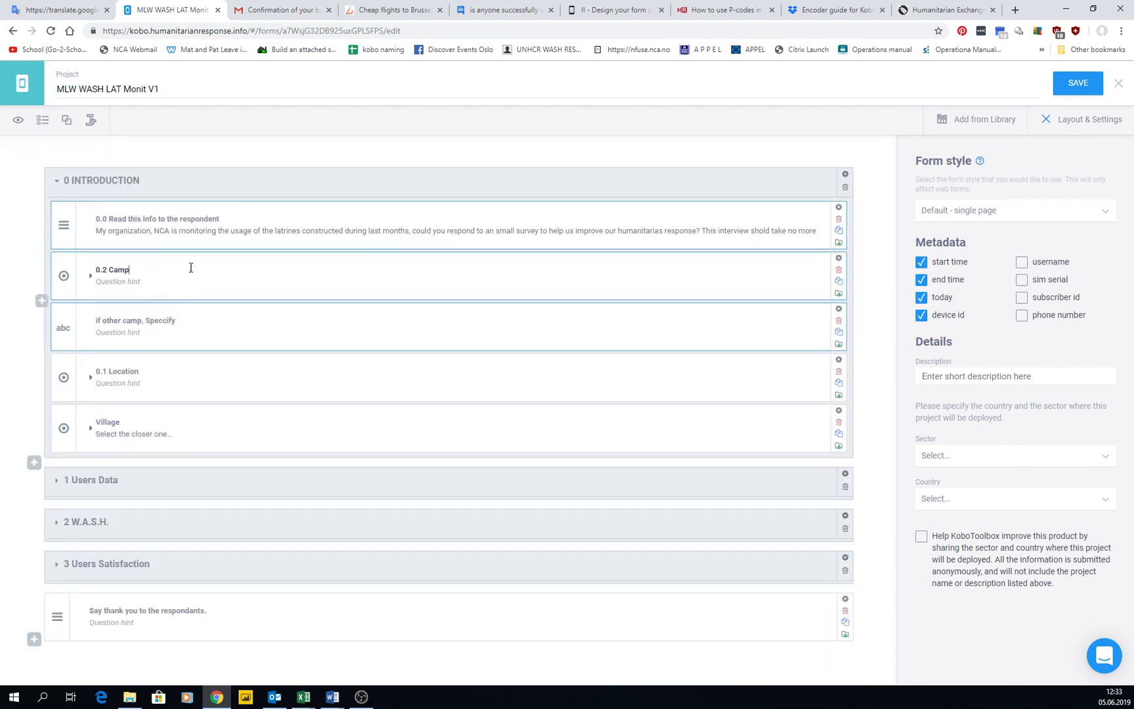
left_click(66, 121)
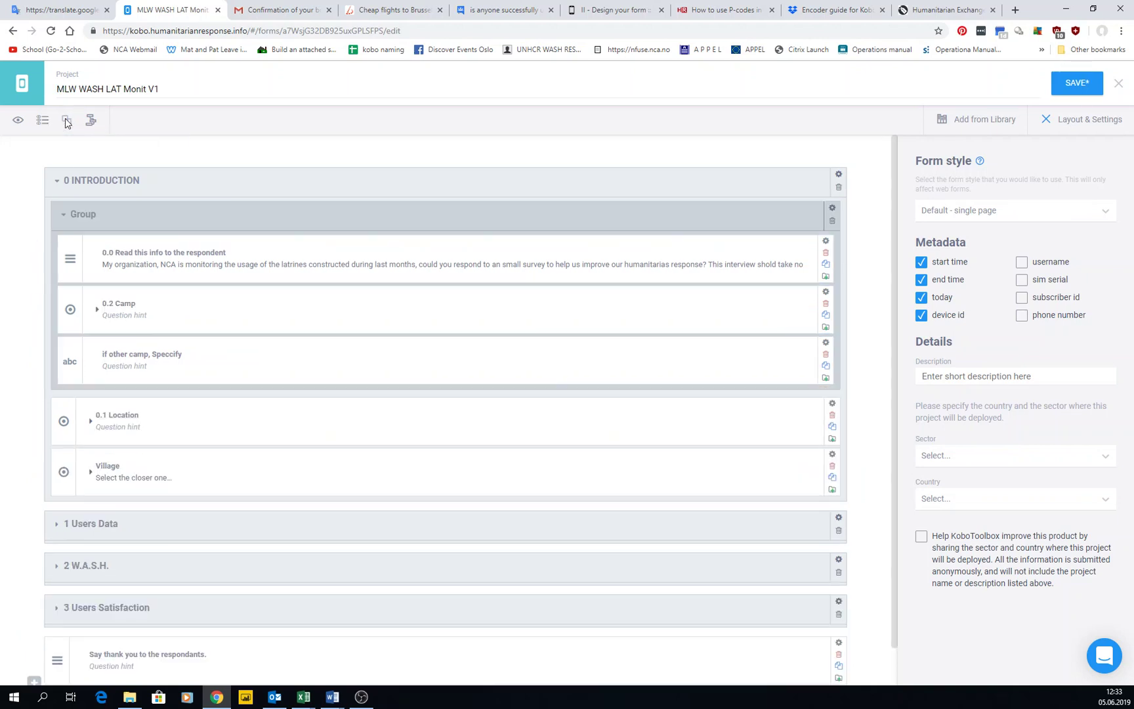
double_click(77, 214)
type("fake g")
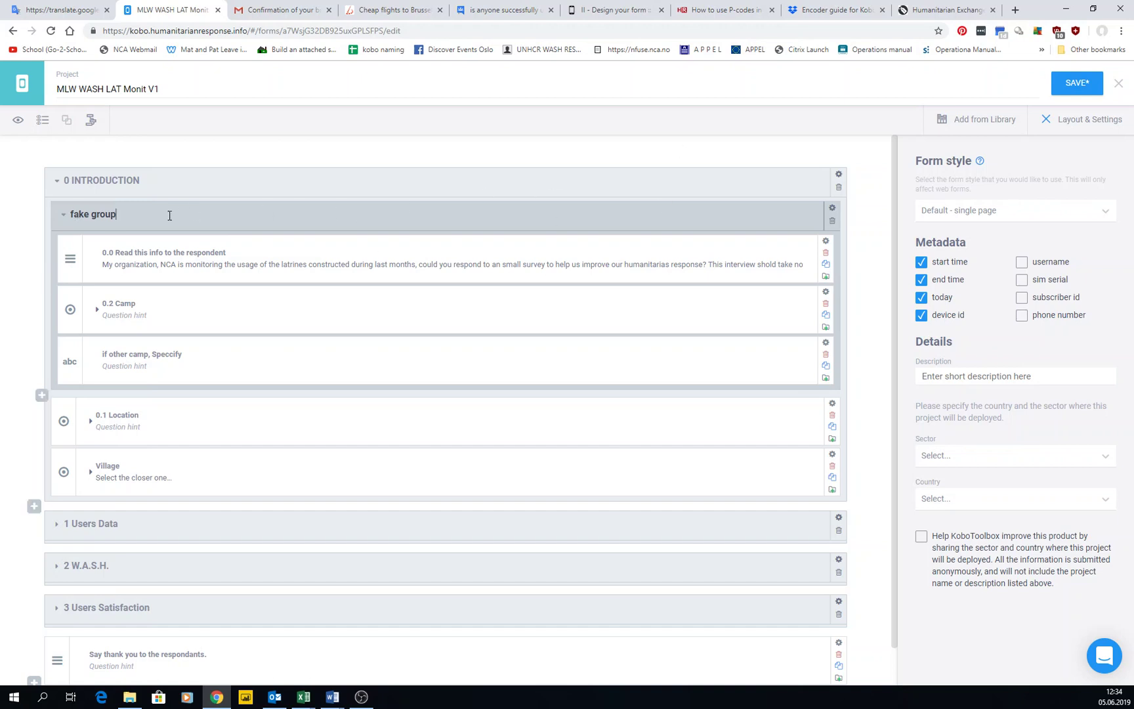
left_click(198, 184)
Split apart "fake group" while keeping its questions in the 0 INTRODUCTION group.
left_click(105, 215)
left_click(833, 223)
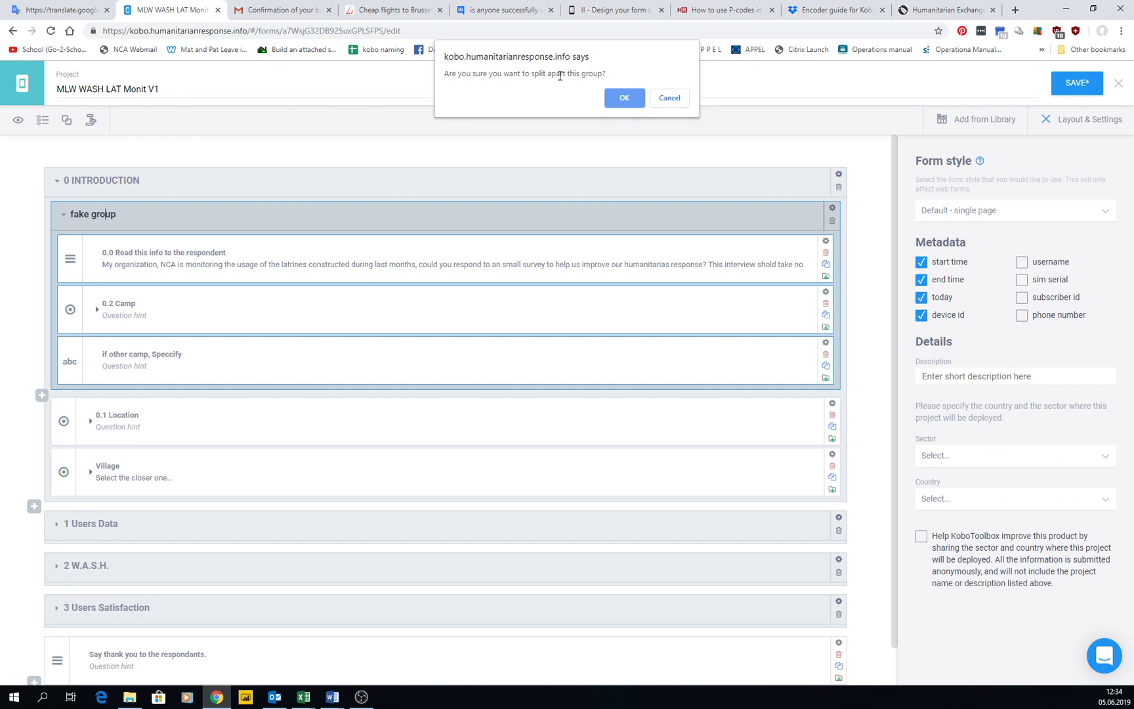
left_click(621, 98)
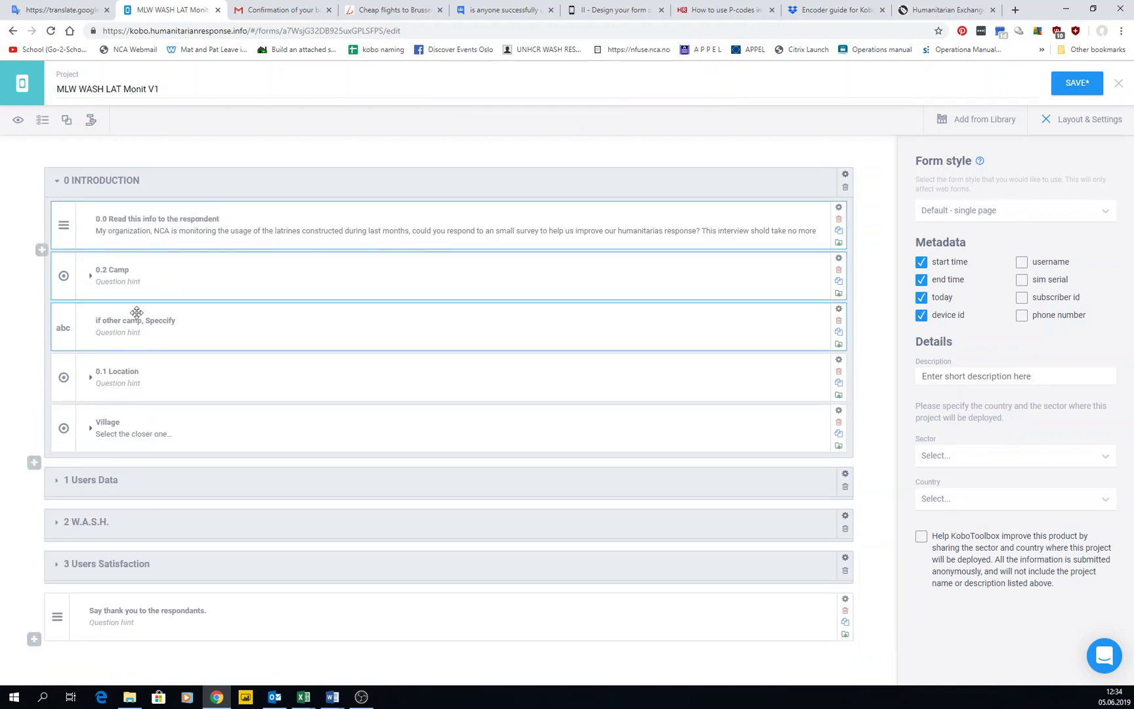
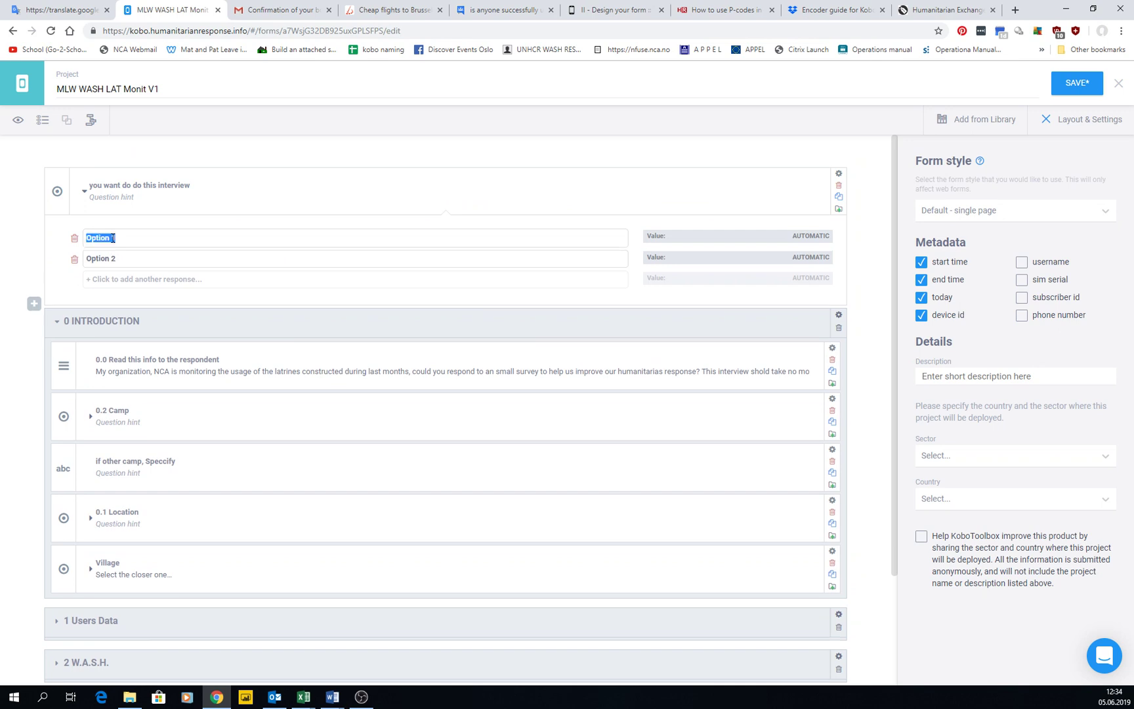
Set the answer options of the question "you want do do this interview" to yes and no.
type("yes")
left_click(114, 262)
type("no")
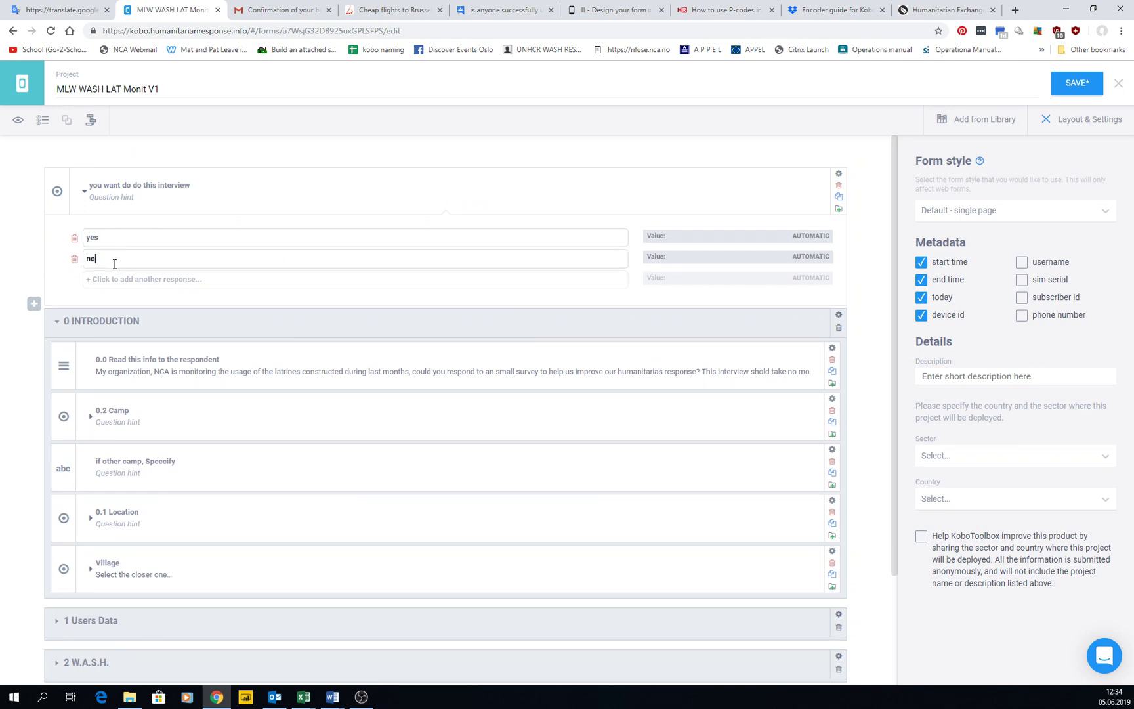
left_click(10, 243)
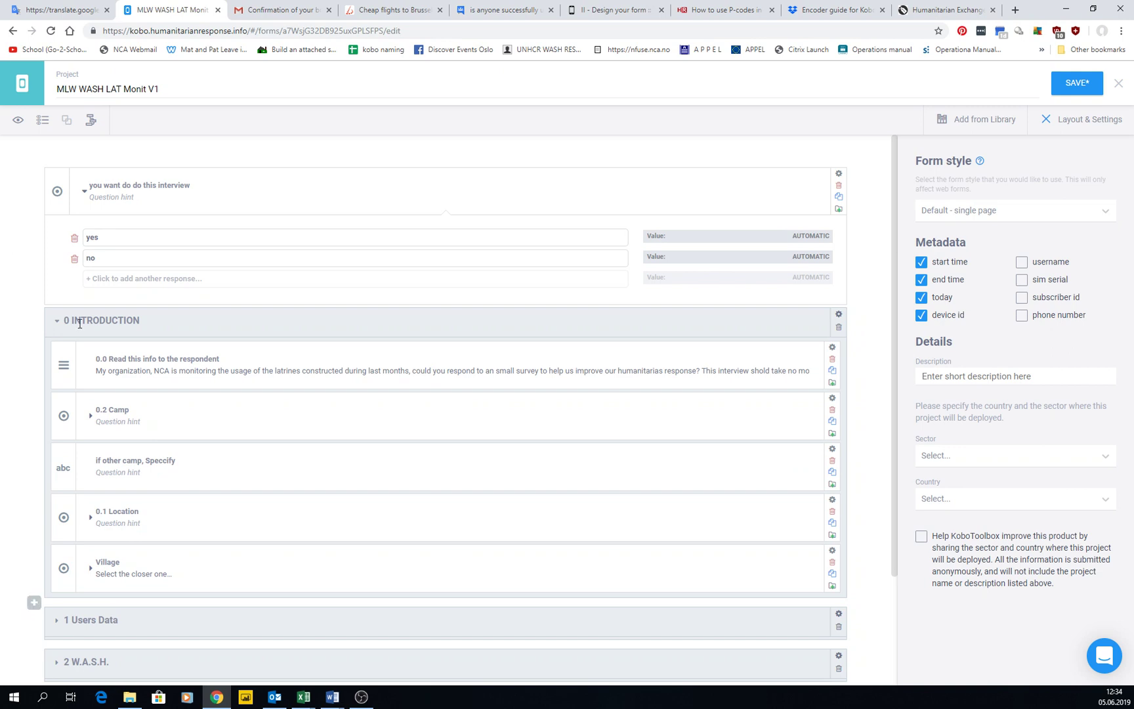
Add a skip logic condition to the 0 INTRODUCTION group so it shows only when "you want do do this interview" = yes.
left_click(839, 318)
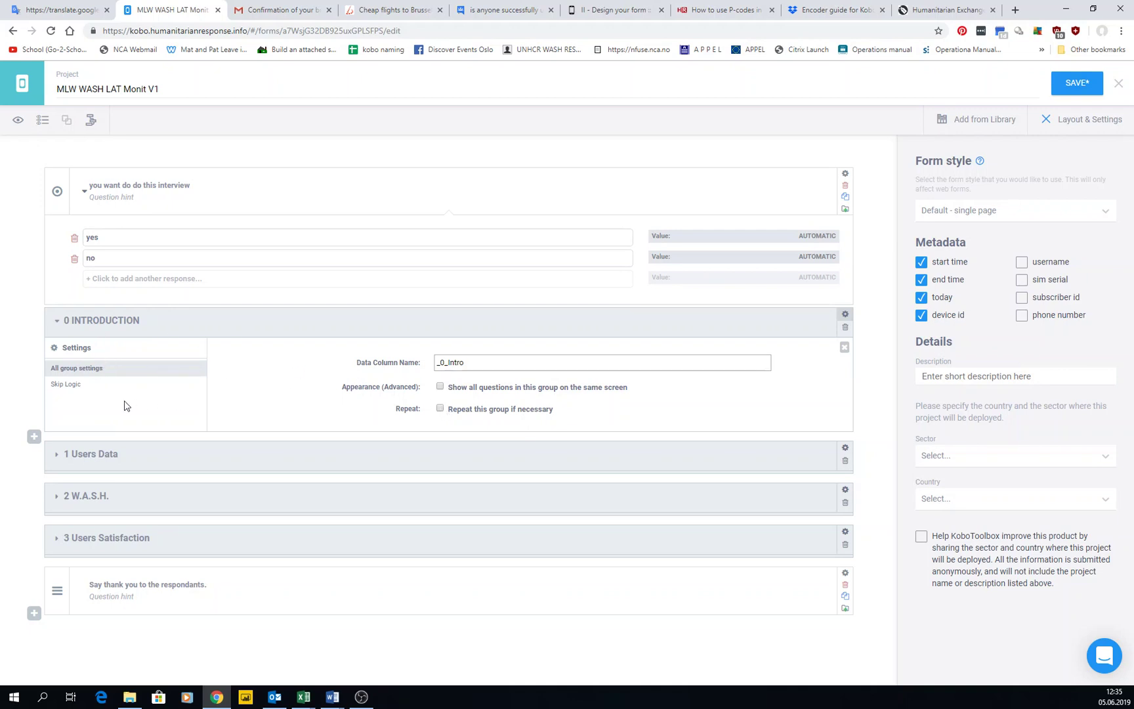
left_click(57, 388)
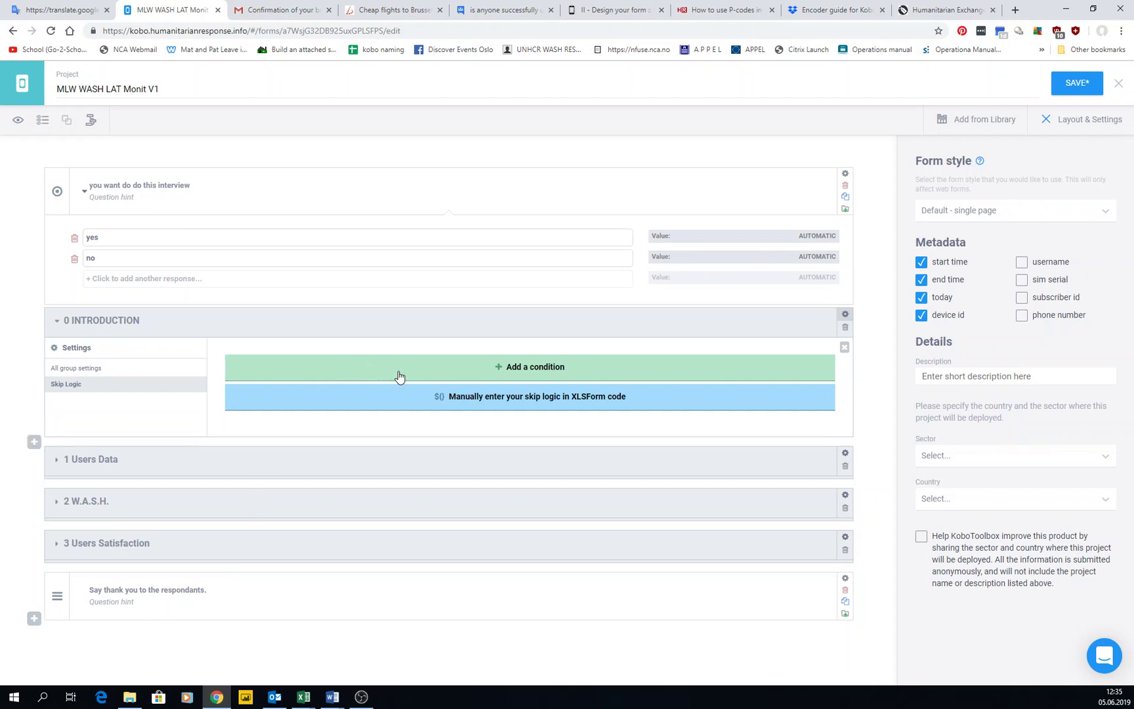
left_click(352, 372)
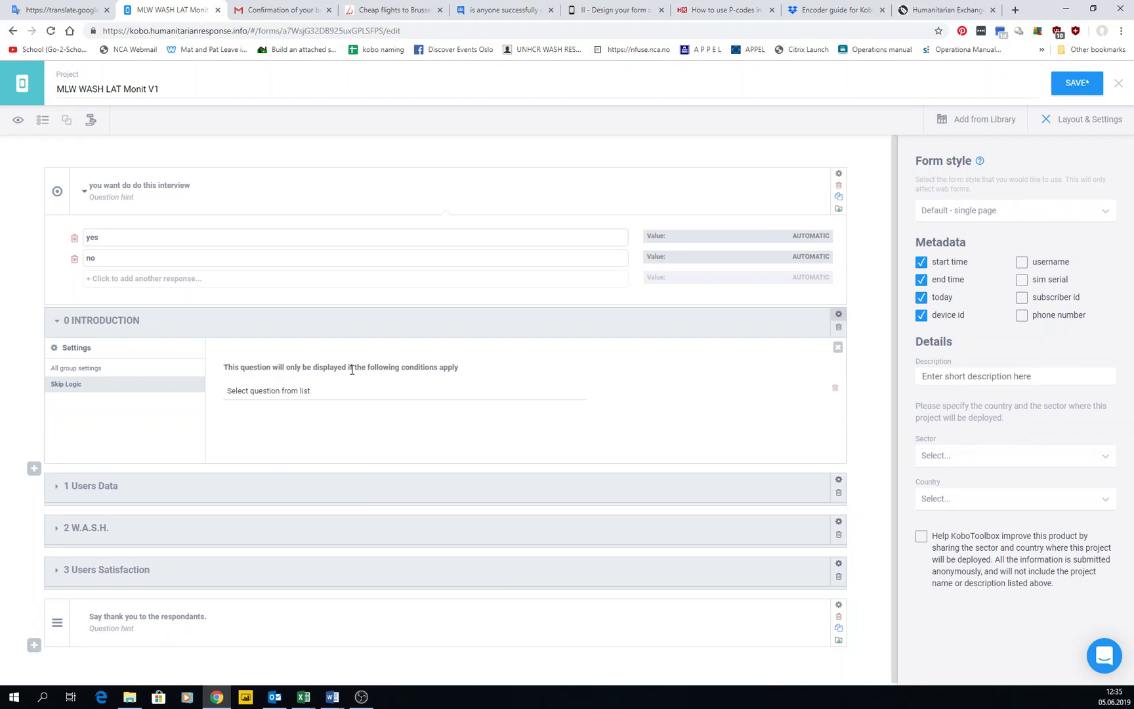
left_click(310, 398)
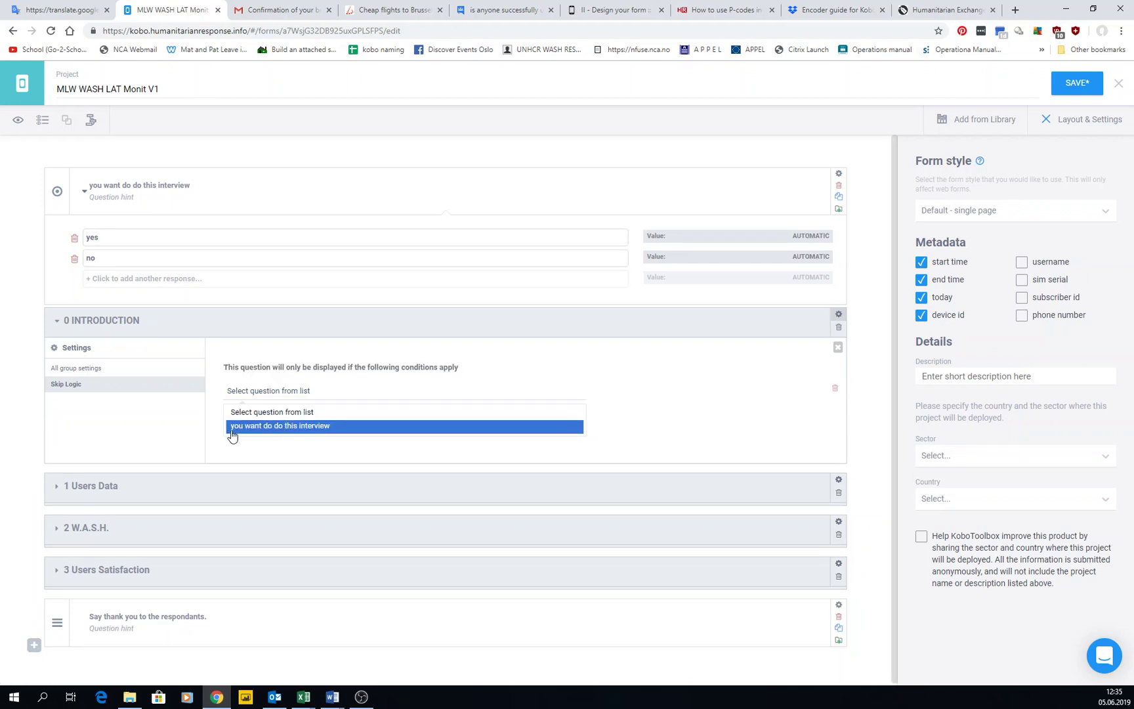
left_click(263, 428)
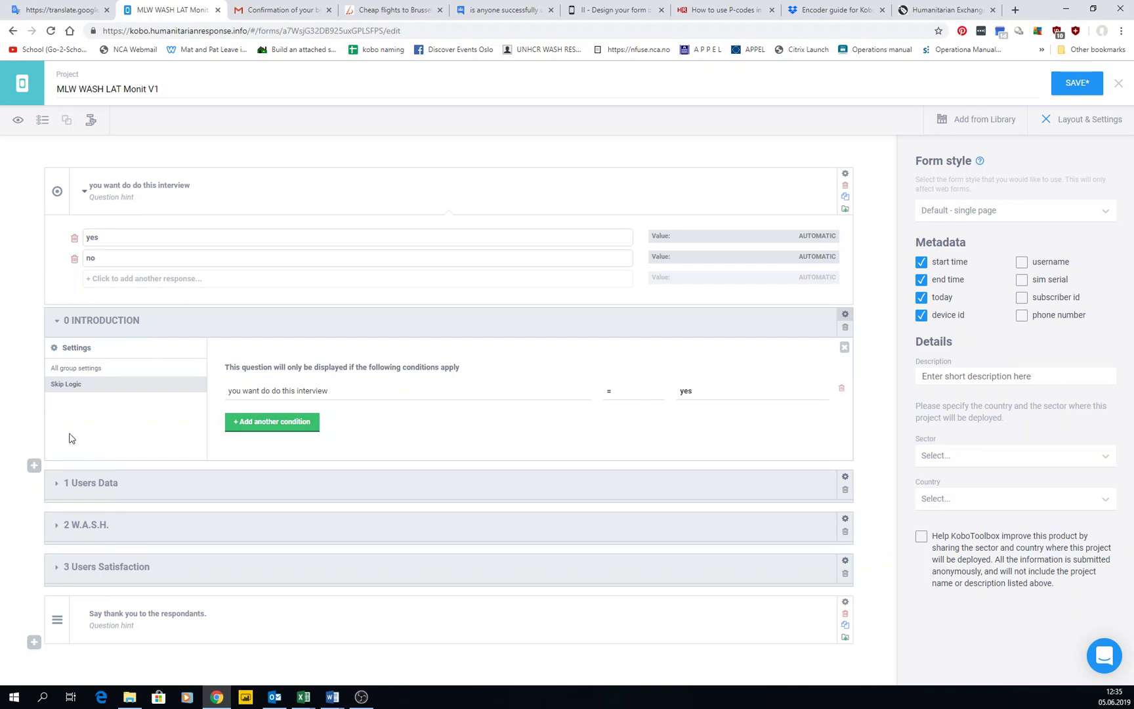
Preview the form, collapse groups 1 to 3, answer yes to the interview question and check the 0 INTRODUCTION group.
left_click(18, 125)
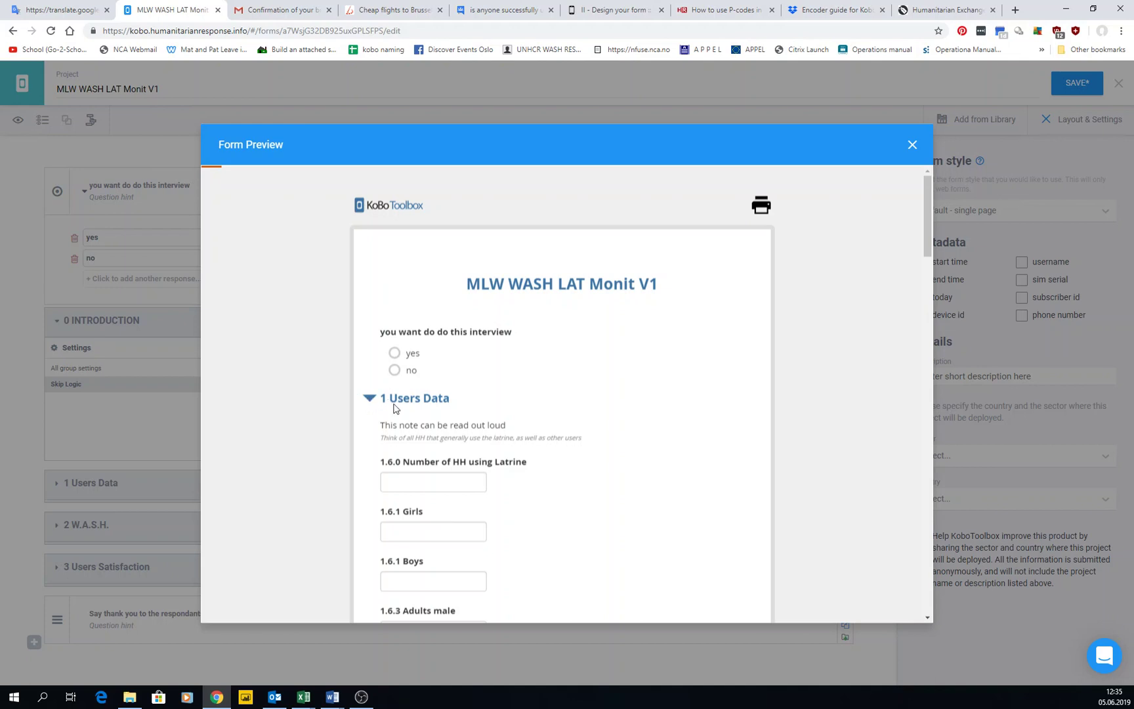
left_click(370, 400)
left_click(370, 425)
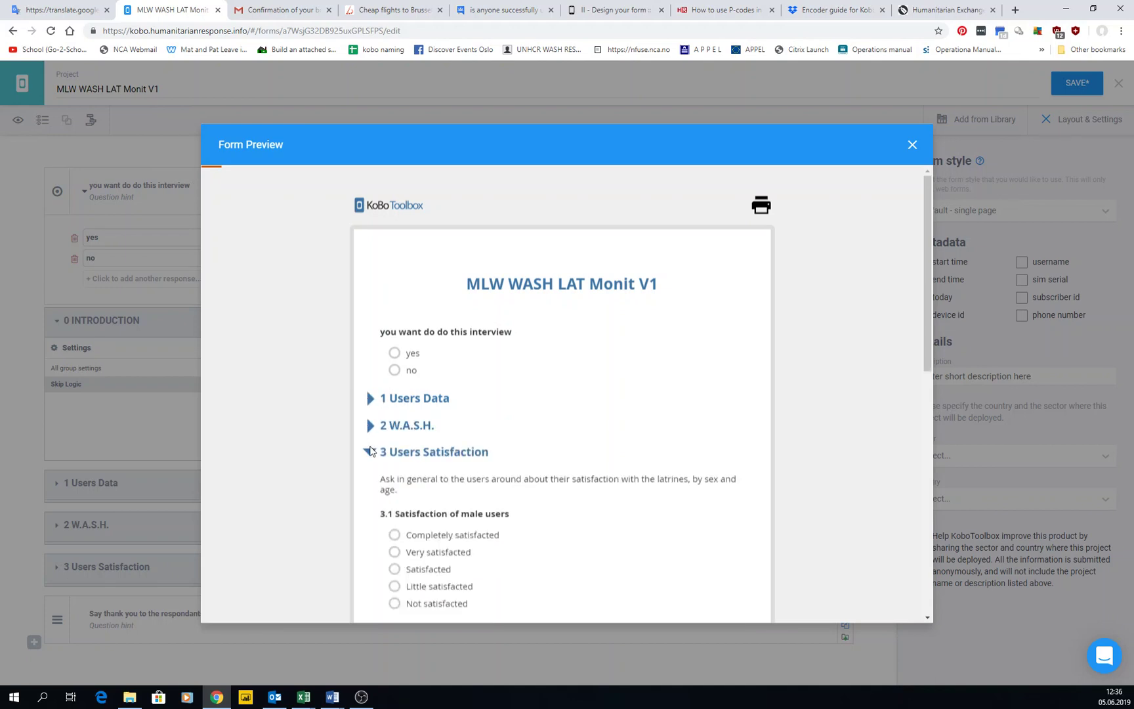
left_click(371, 454)
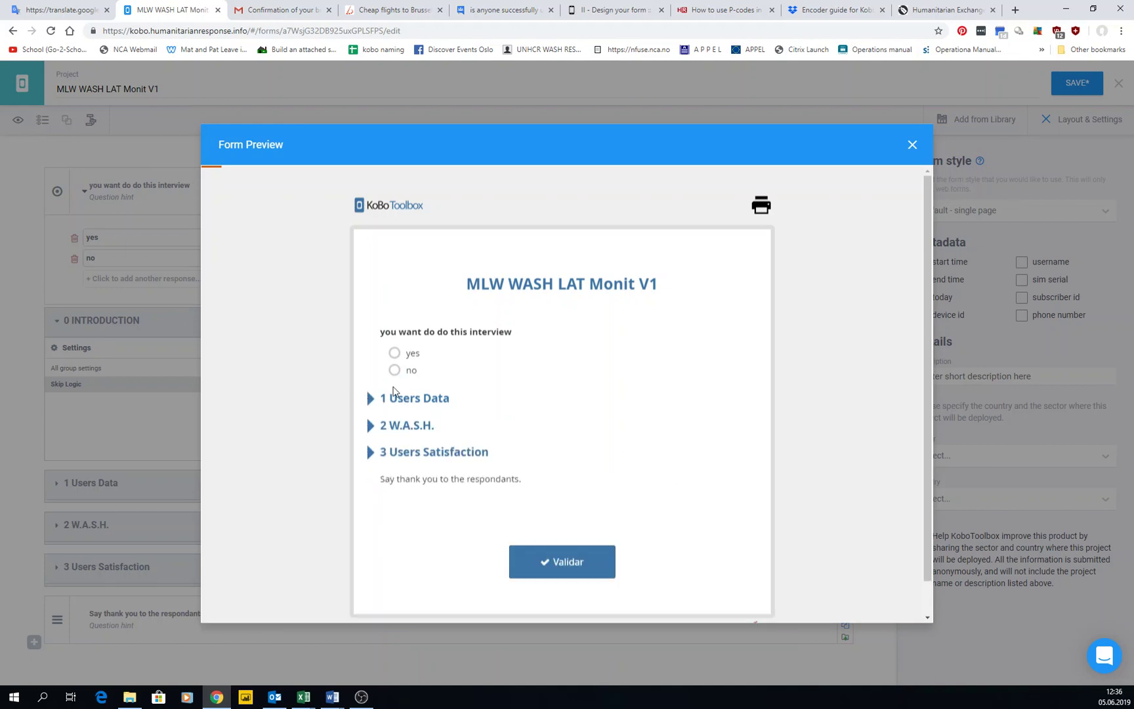
left_click(400, 355)
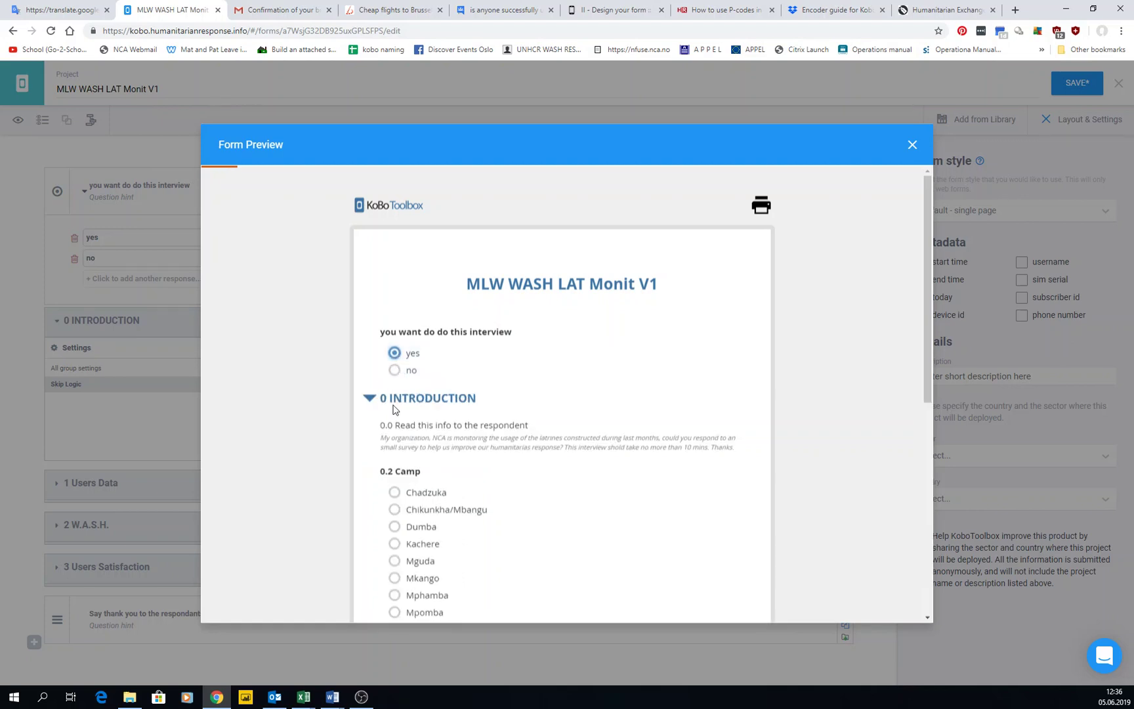
scroll(435, 420, "down", 7)
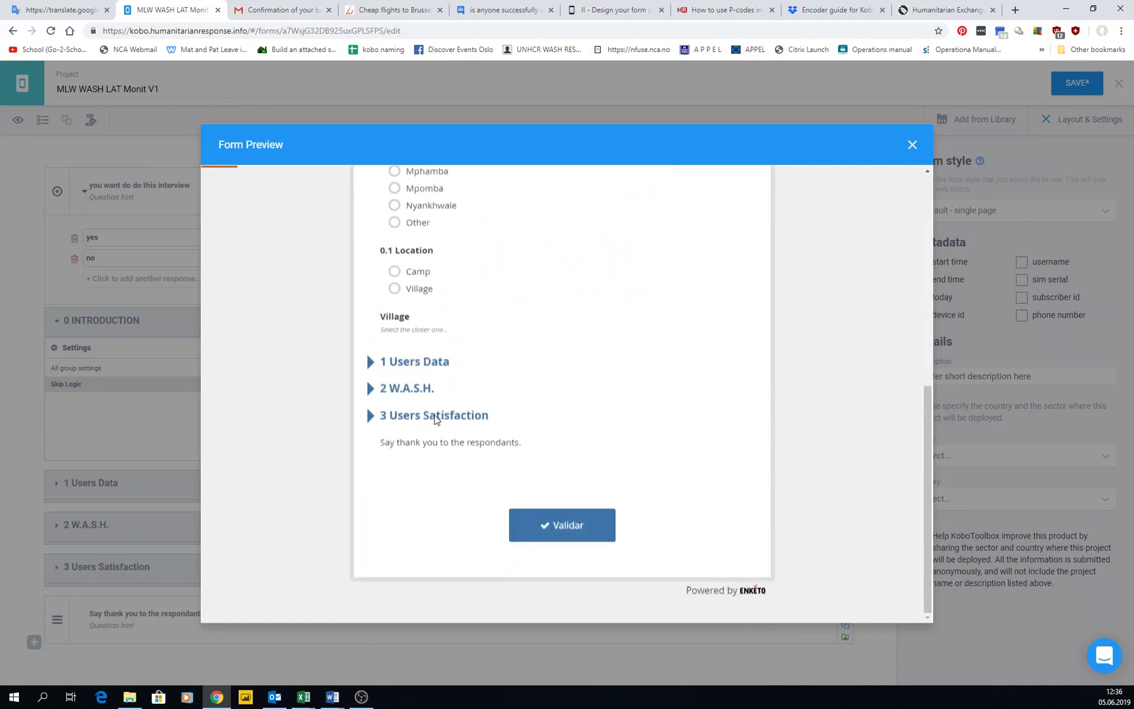
scroll(435, 420, "up", 7)
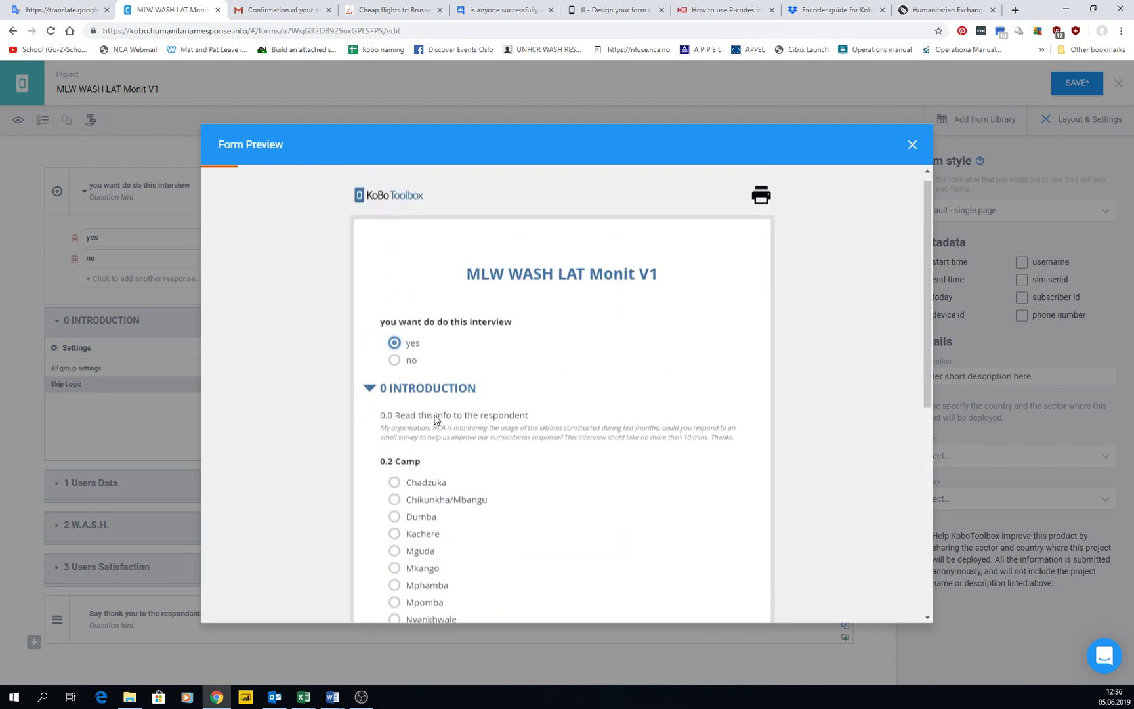
left_click(912, 145)
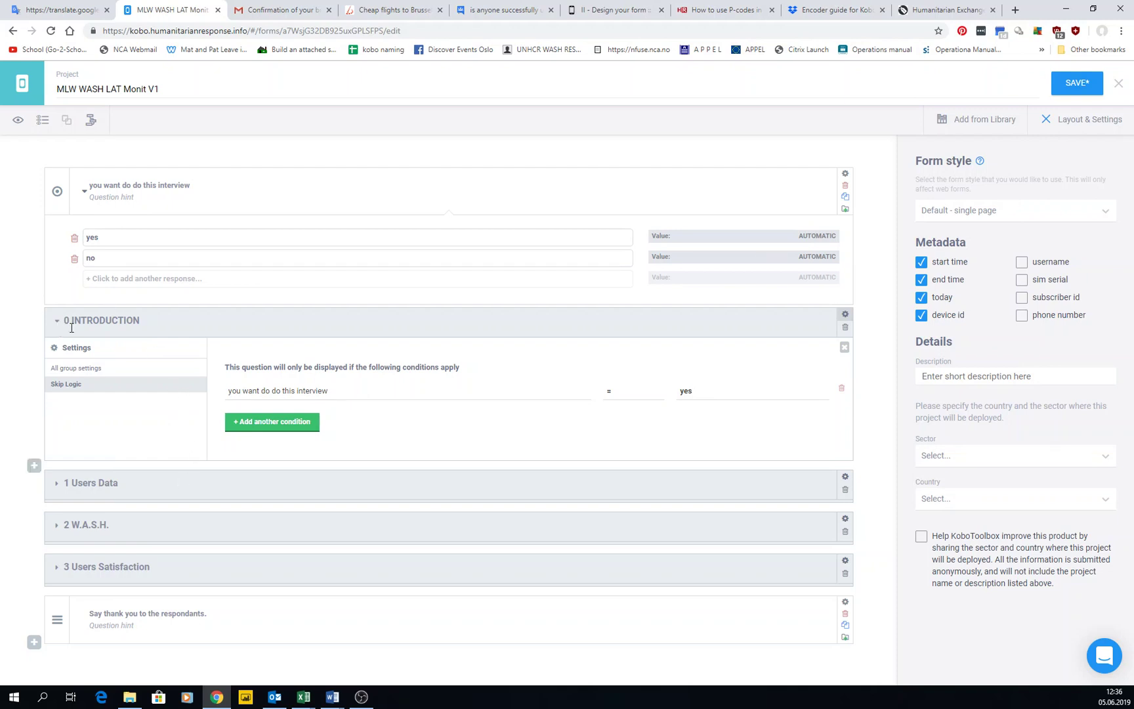
Delete the question "you want do do this interview" and reopen the general settings of the 0 INTRODUCTION group.
left_click(217, 176)
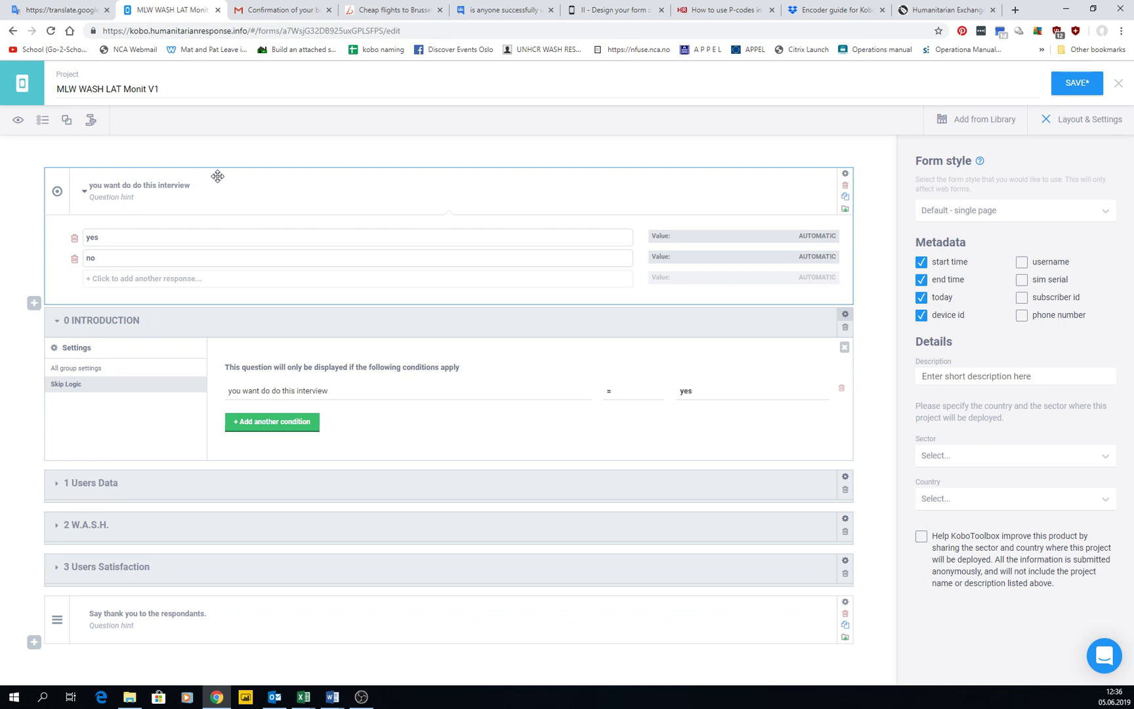
left_click(848, 190)
left_click(618, 109)
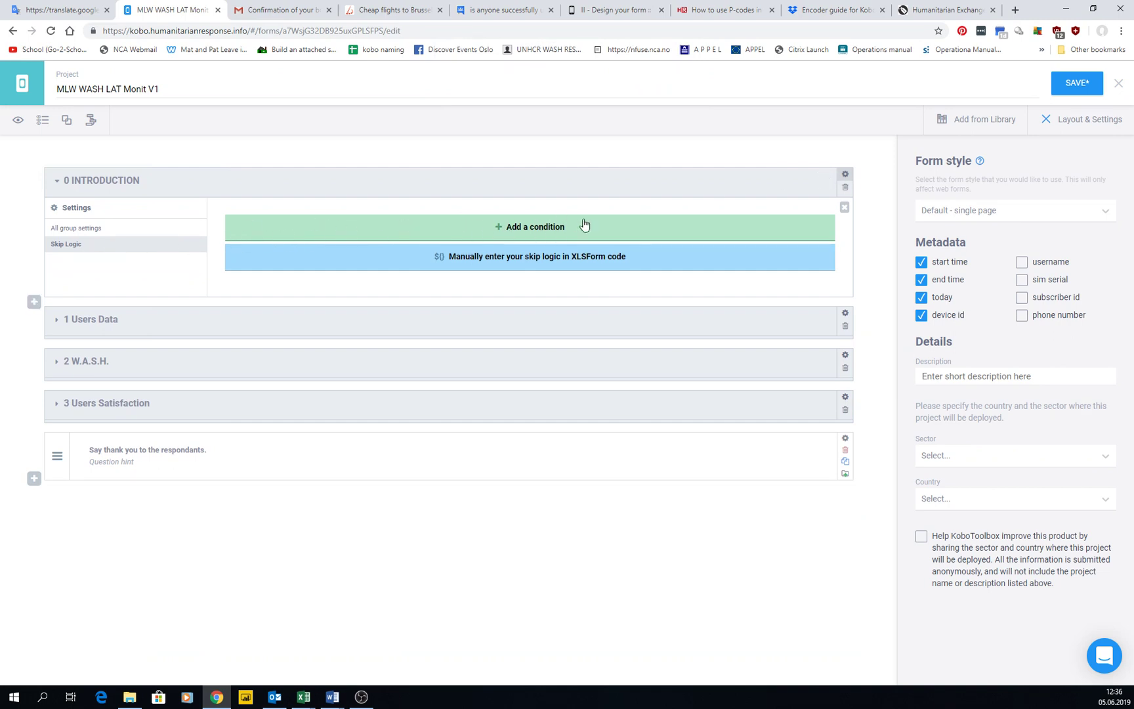
left_click(845, 176)
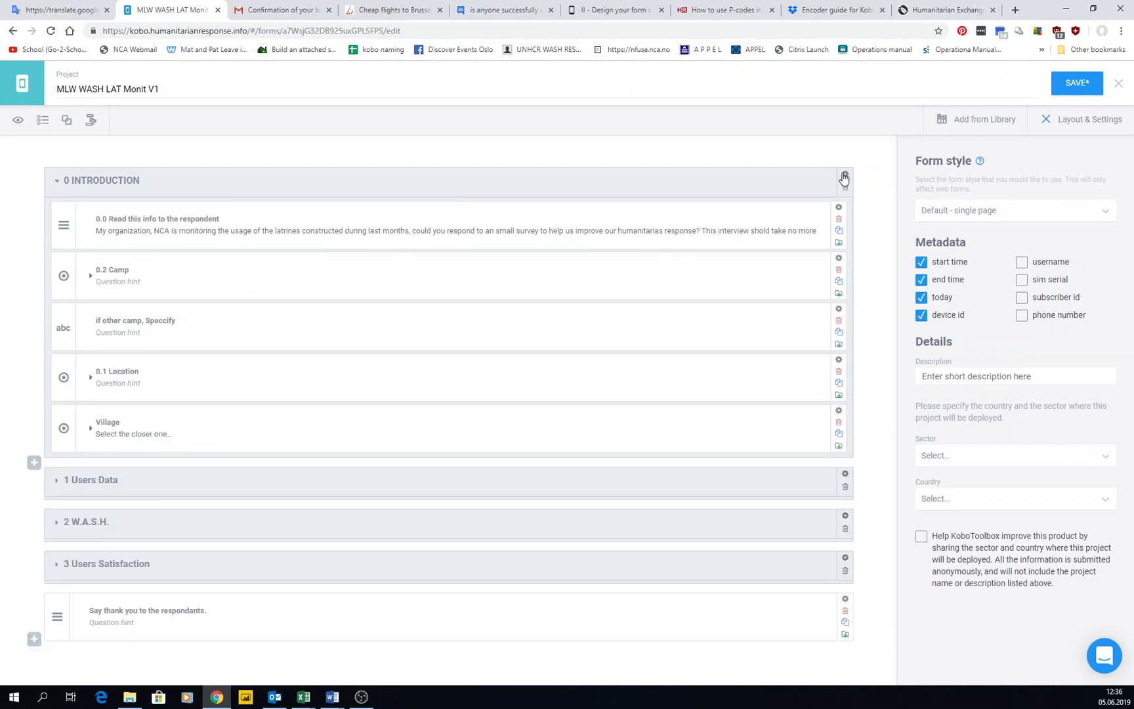
left_click(845, 176)
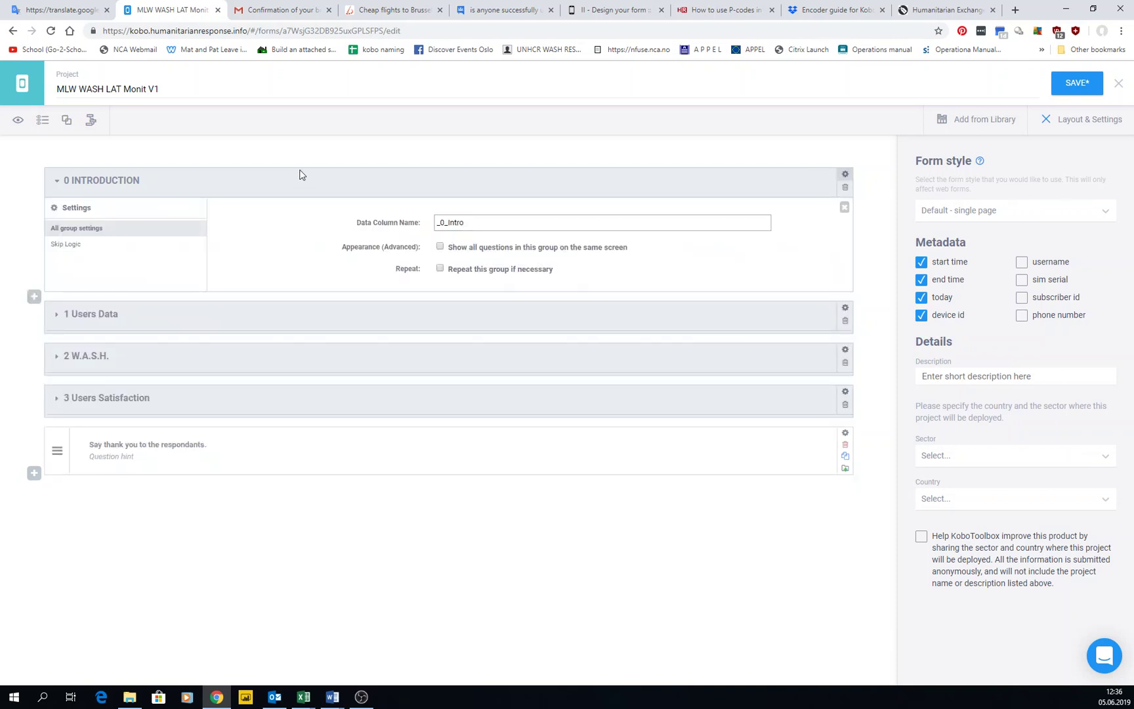
Add two Text questions at the end of the form, labelled "name" and "last name".
left_click(33, 474)
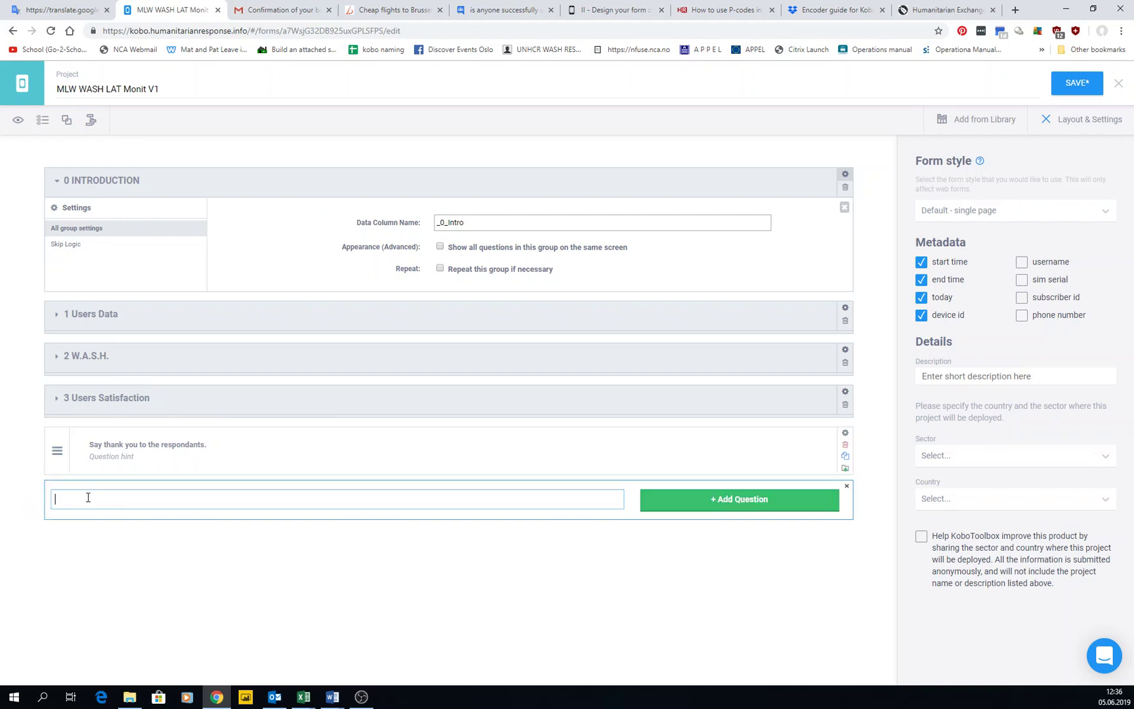
type("name")
left_click(759, 509)
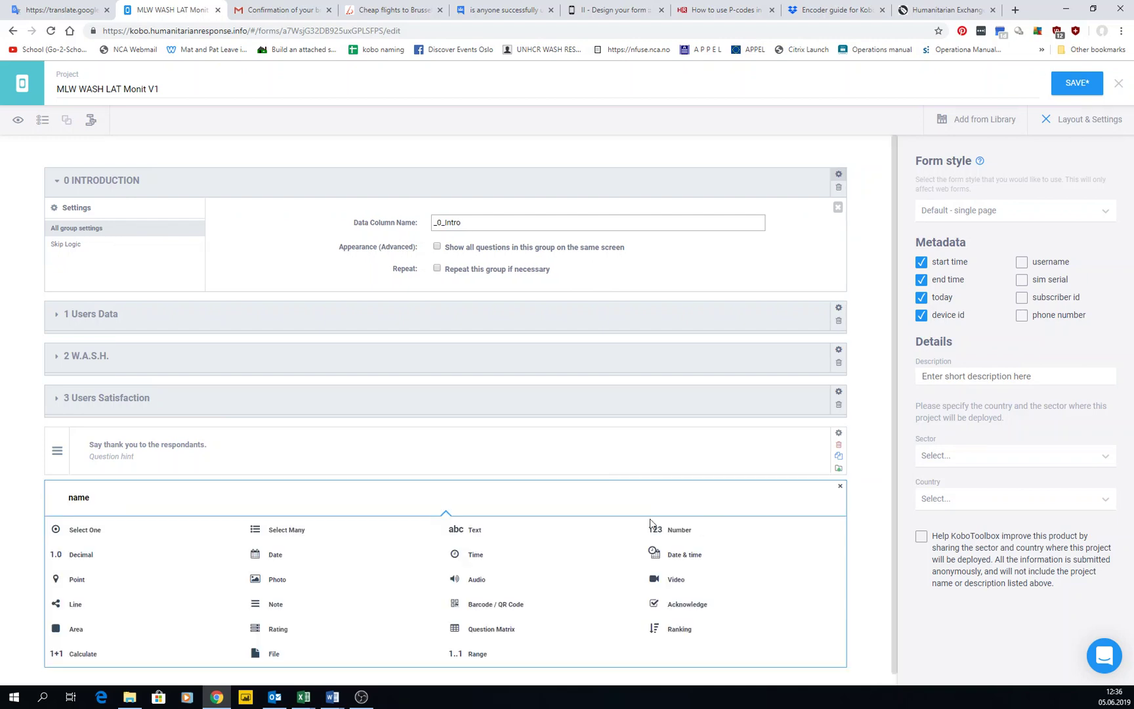
left_click(473, 535)
left_click(34, 524)
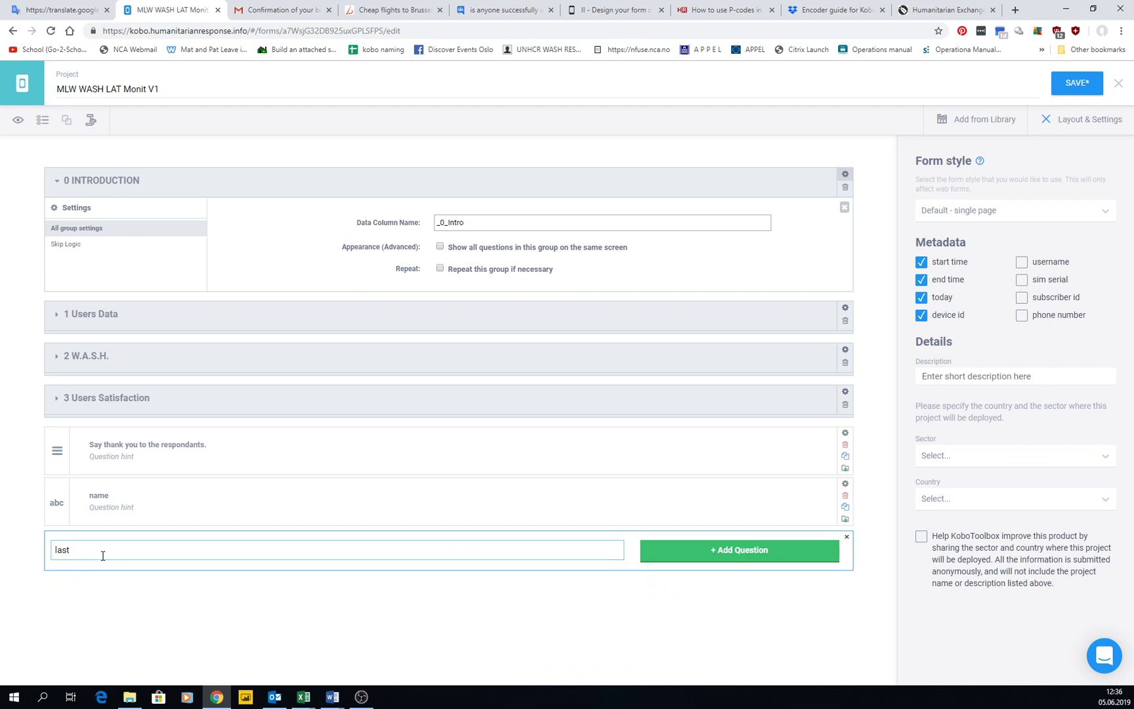
type("last name")
left_click(762, 554)
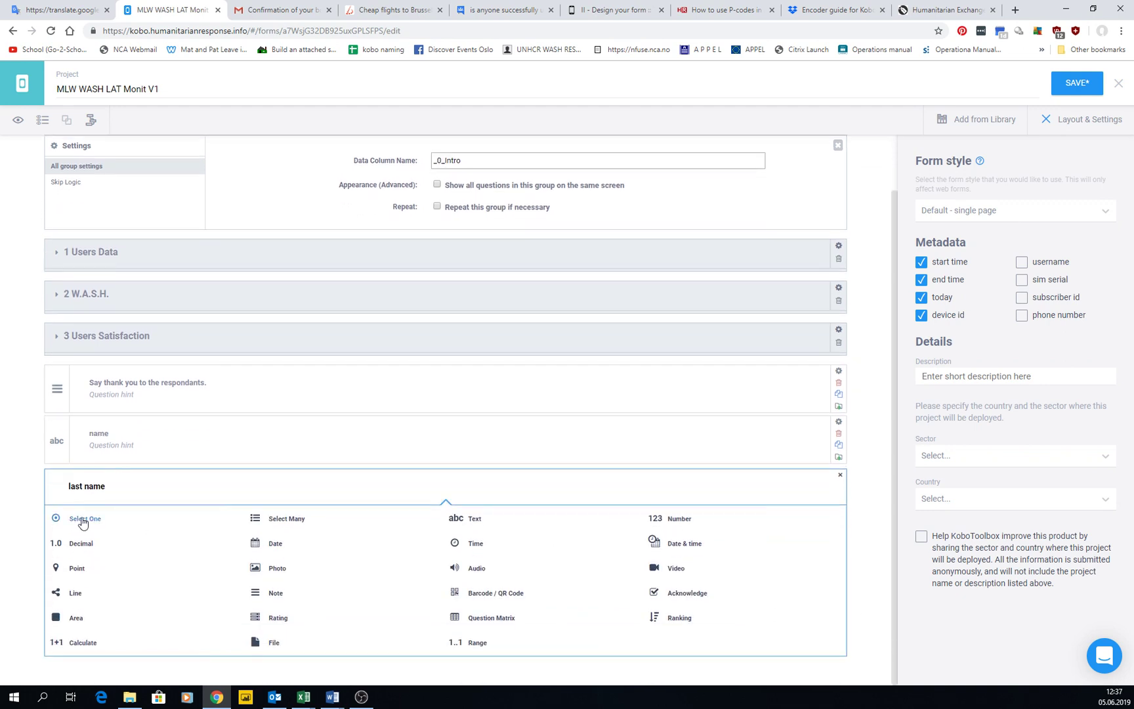
left_click(453, 524)
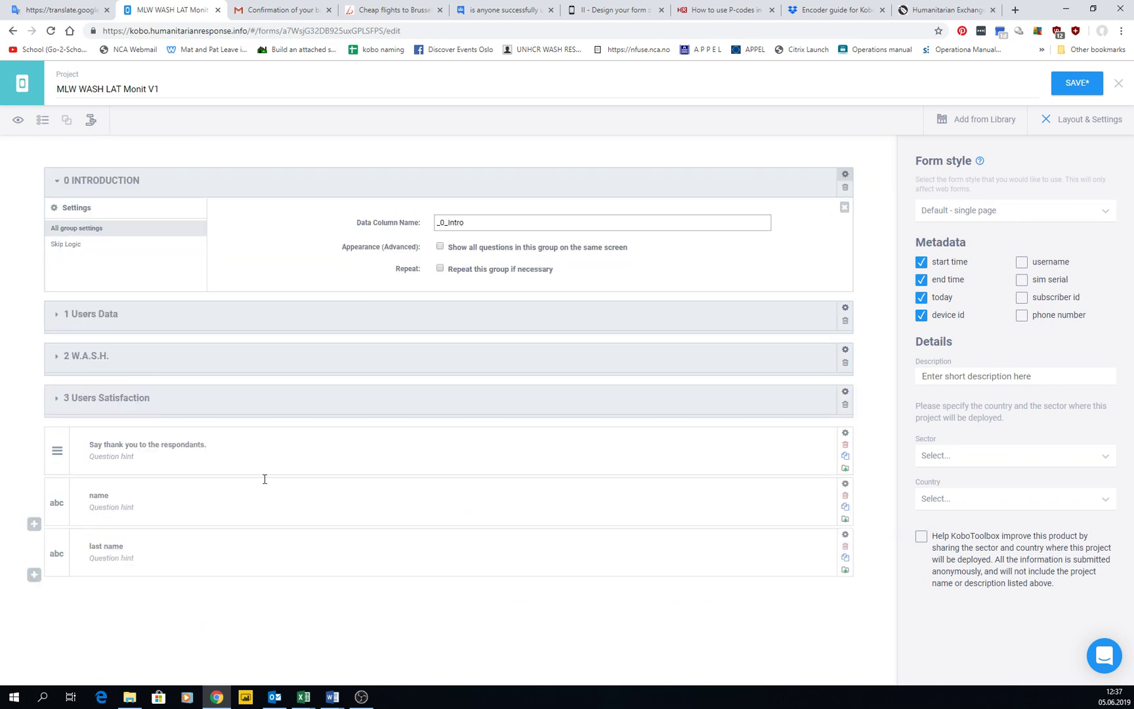
Group the questions "name" and "last name", and name the group "family memebr names".
left_click(155, 484)
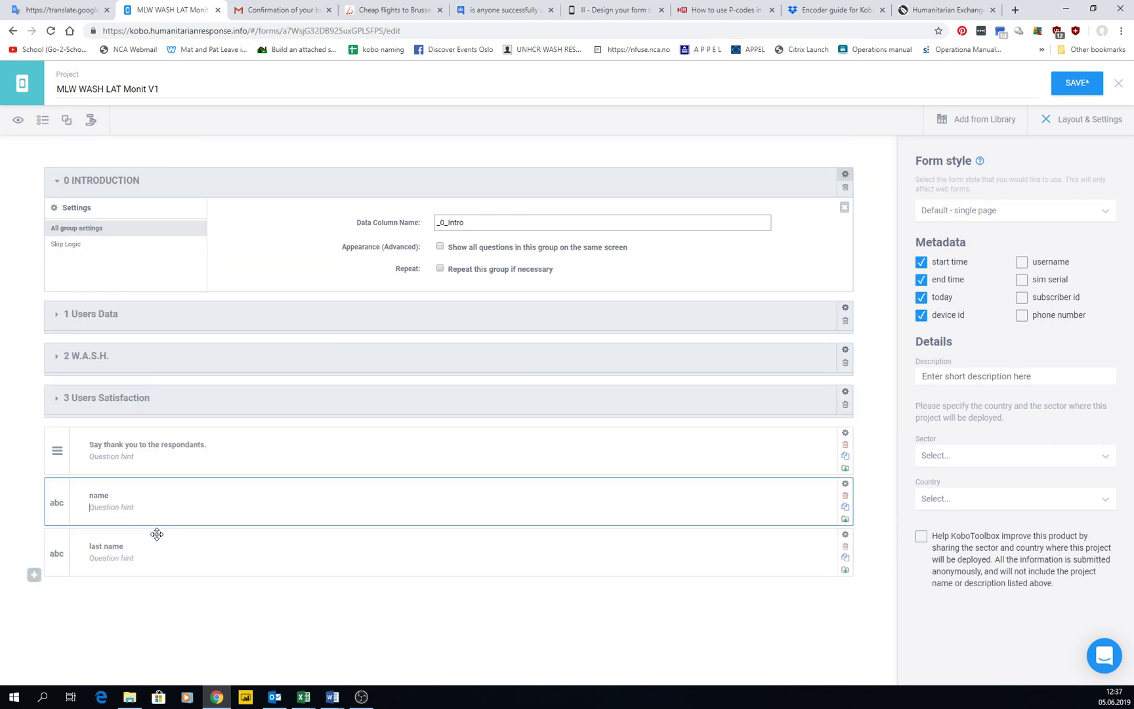
left_click(157, 534, "shift")
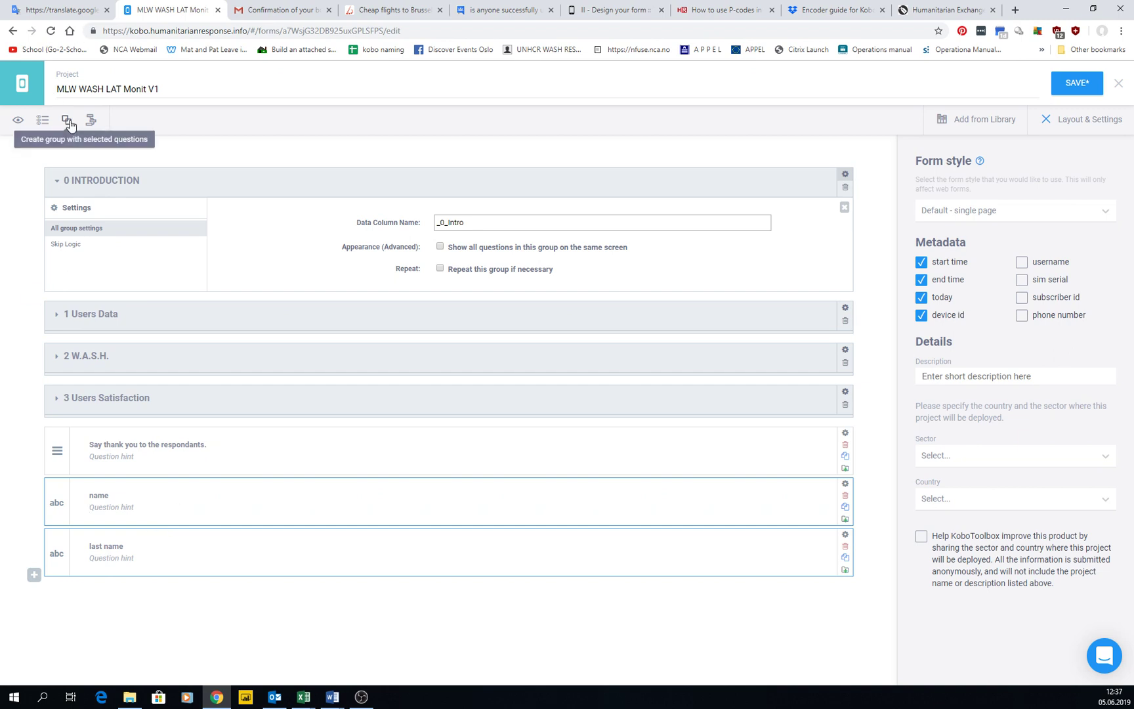
left_click(67, 121)
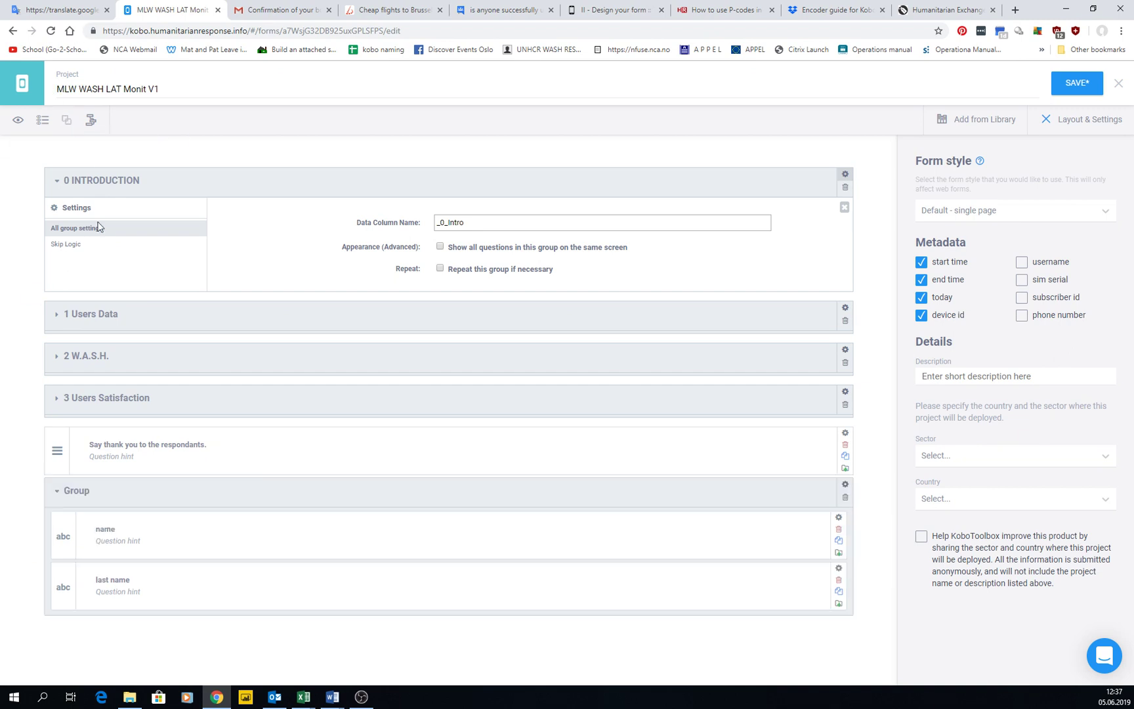
left_click(77, 491)
type("family memebr names")
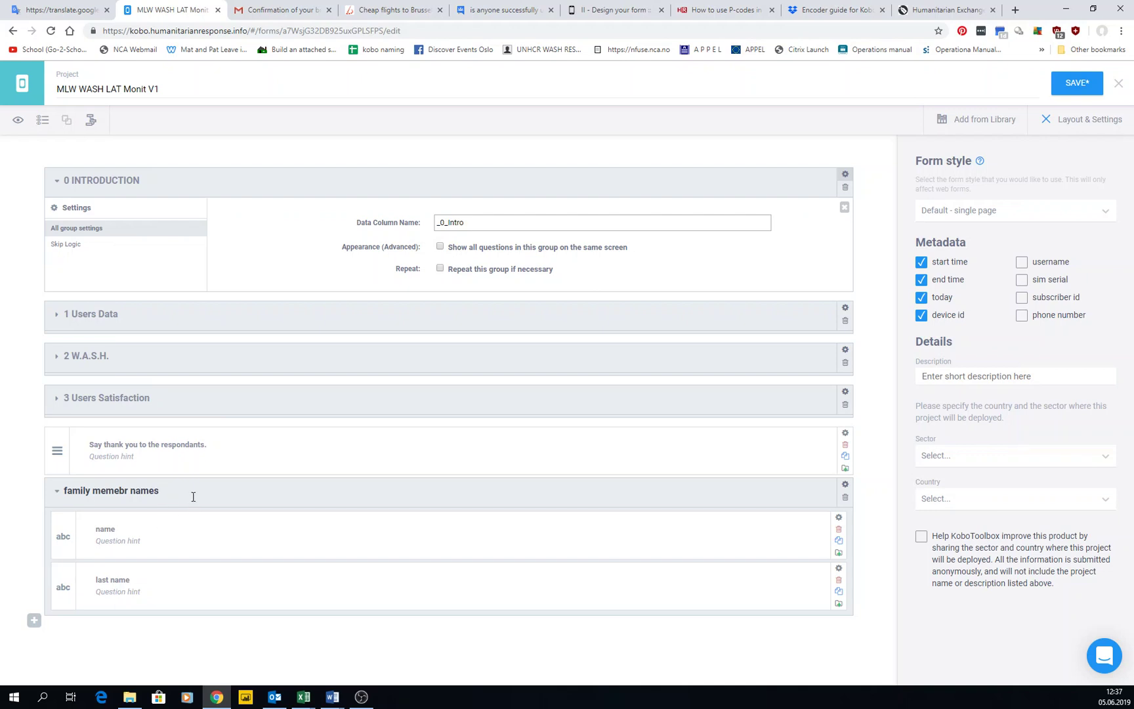
Set the "family memebr names" group to repeat if necessary.
left_click(56, 492)
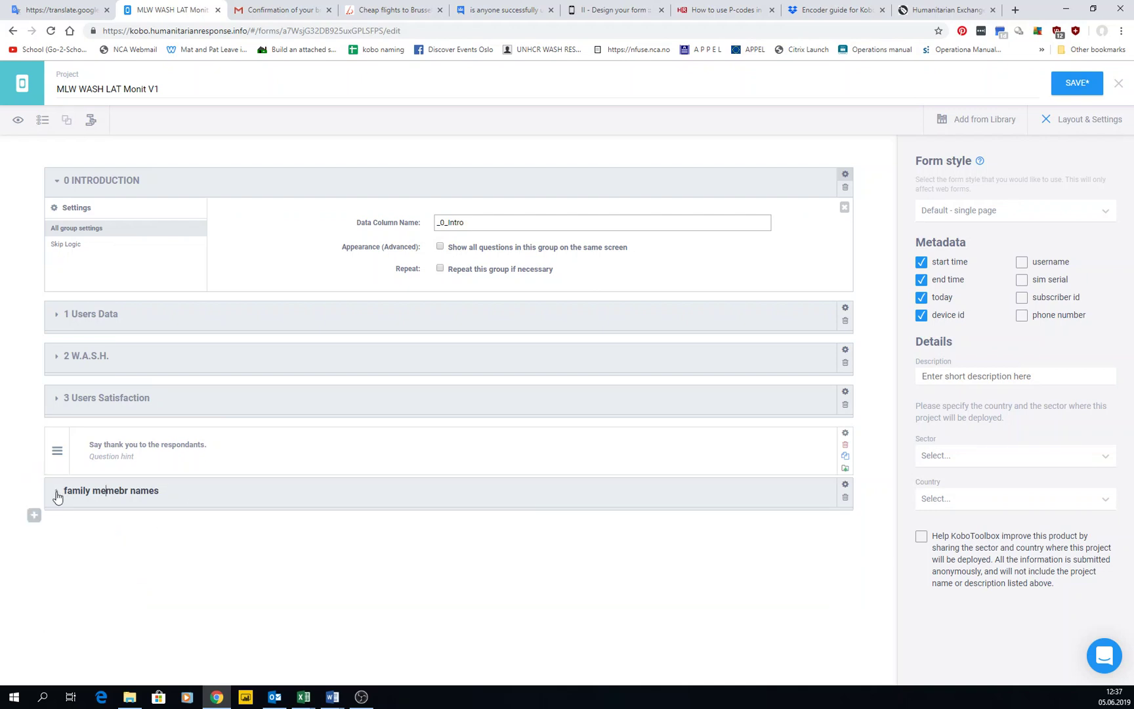
left_click(56, 497)
left_click(845, 486)
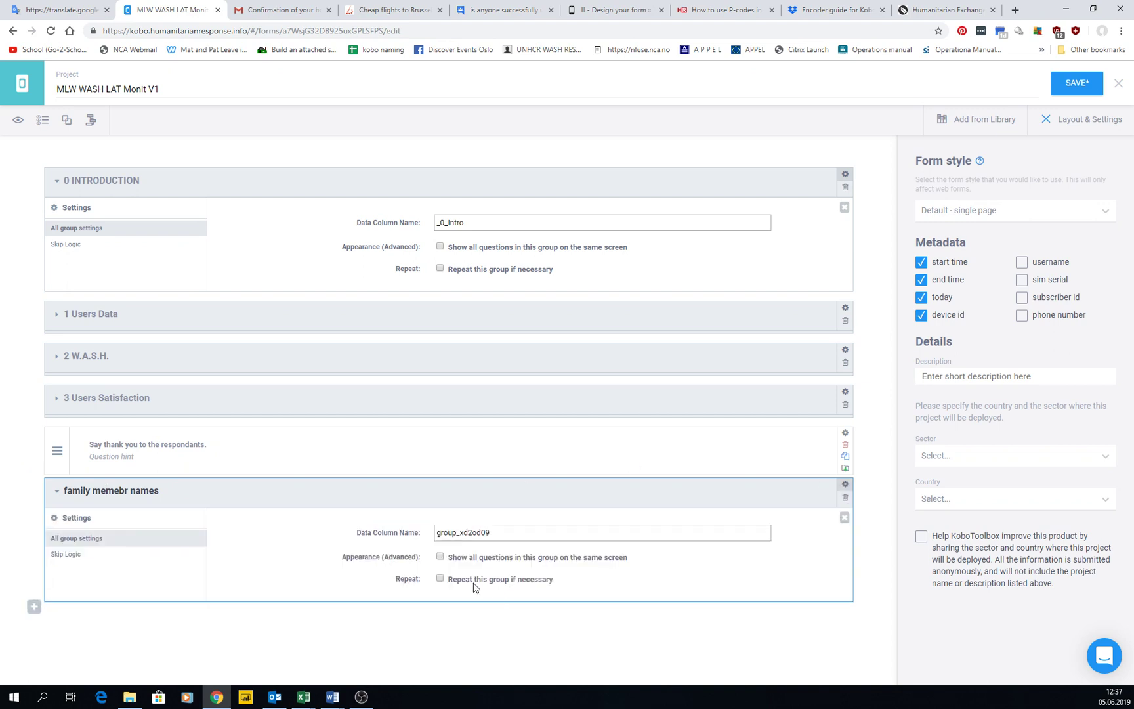
left_click(441, 580)
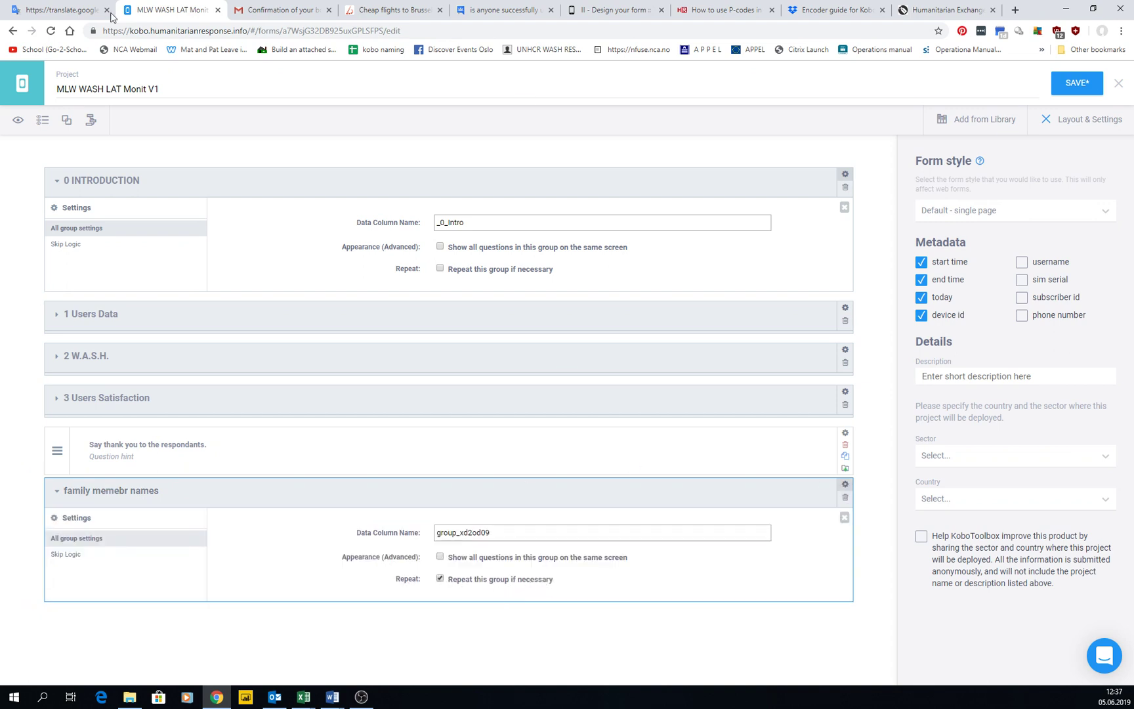
Preview the form and collapse groups 0 to 3 to examine the repeating "family memebr names" group.
left_click(17, 123)
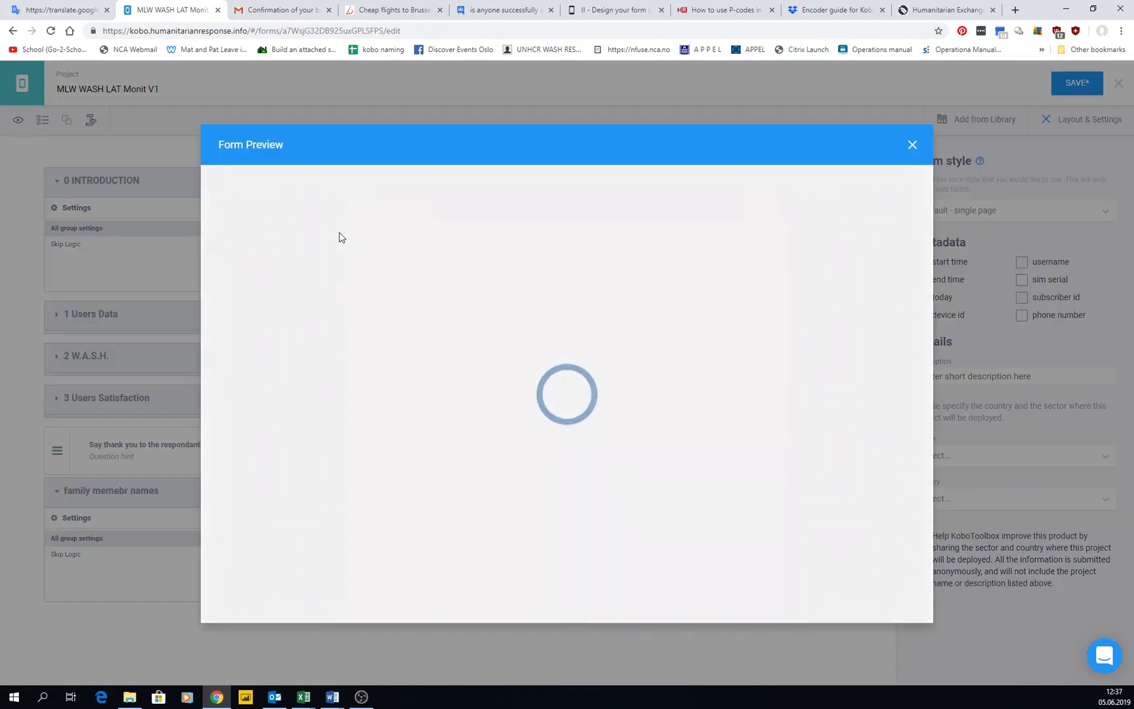
left_click(376, 325)
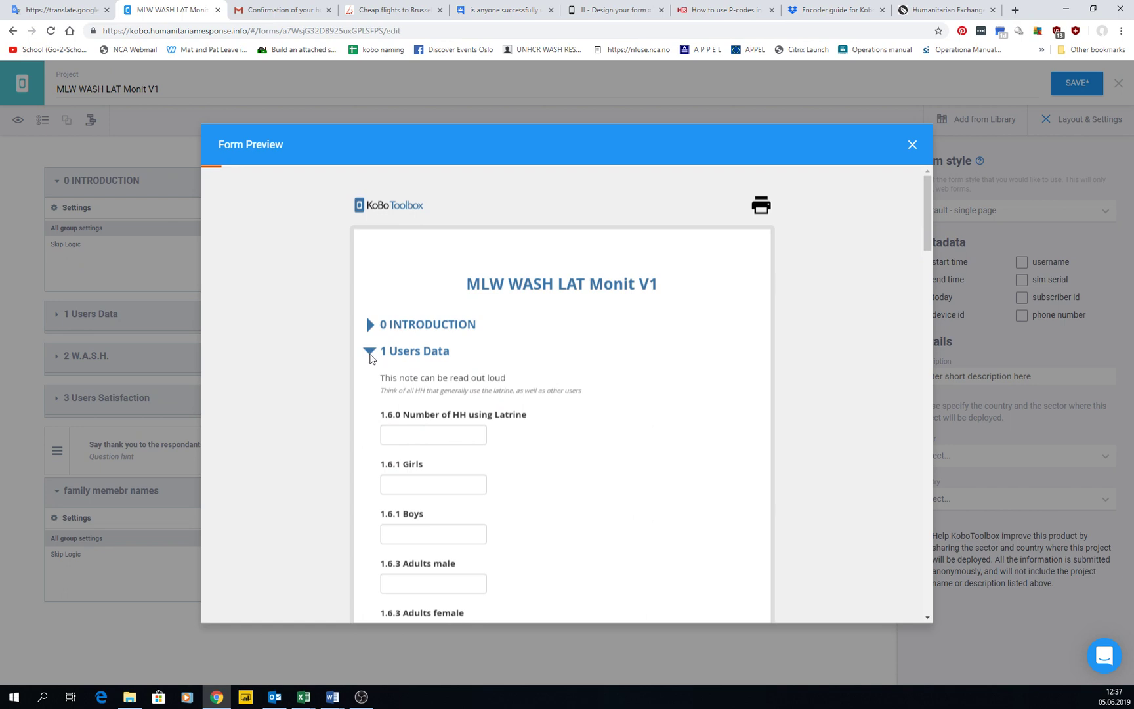
left_click(370, 352)
left_click(370, 379)
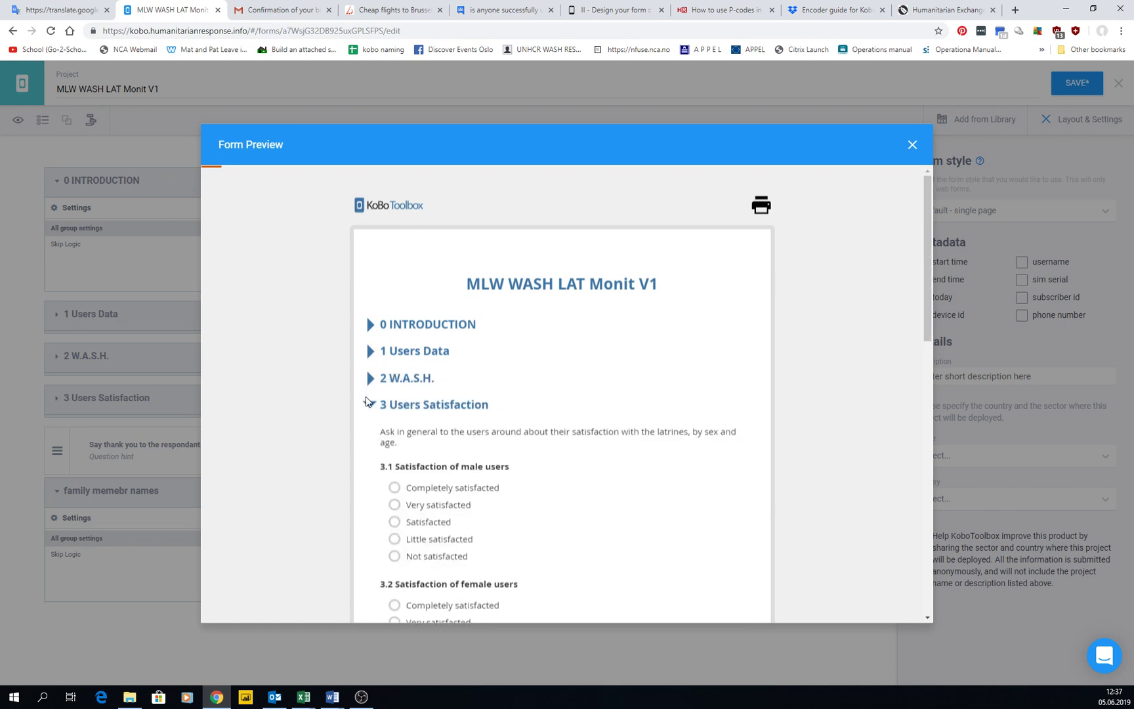
left_click(367, 406)
scroll(463, 398, "down", 3)
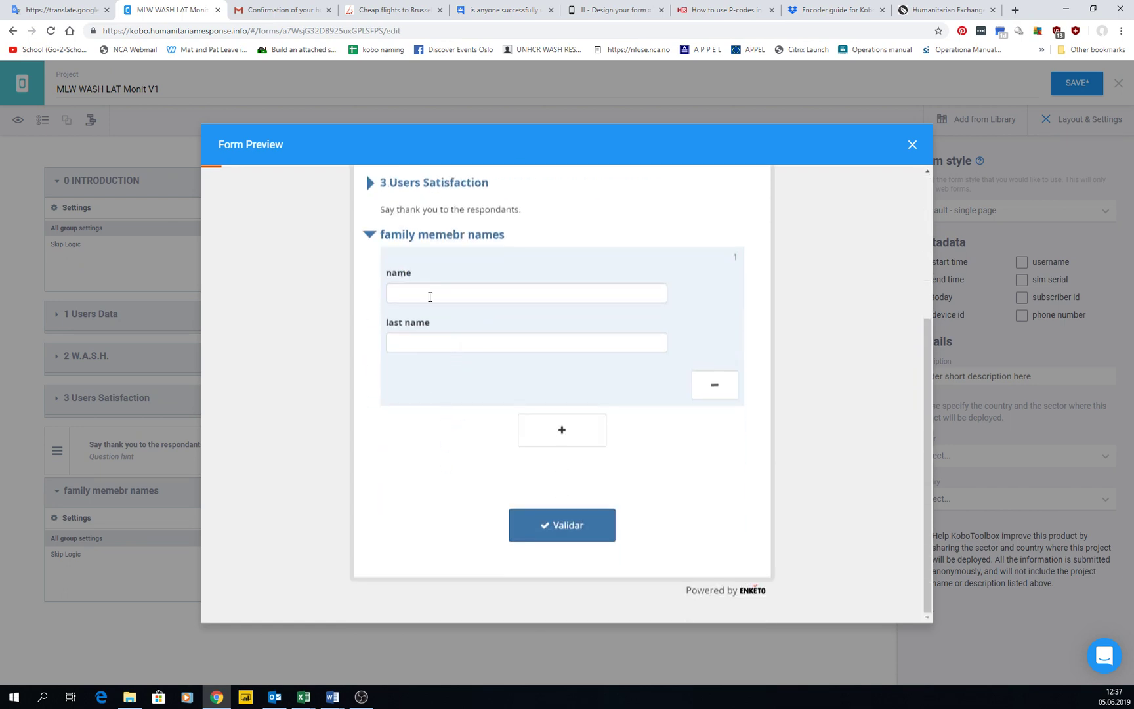
Fill in a family member's first name and last name in the first entry of the previewed repeating group.
left_click(427, 294)
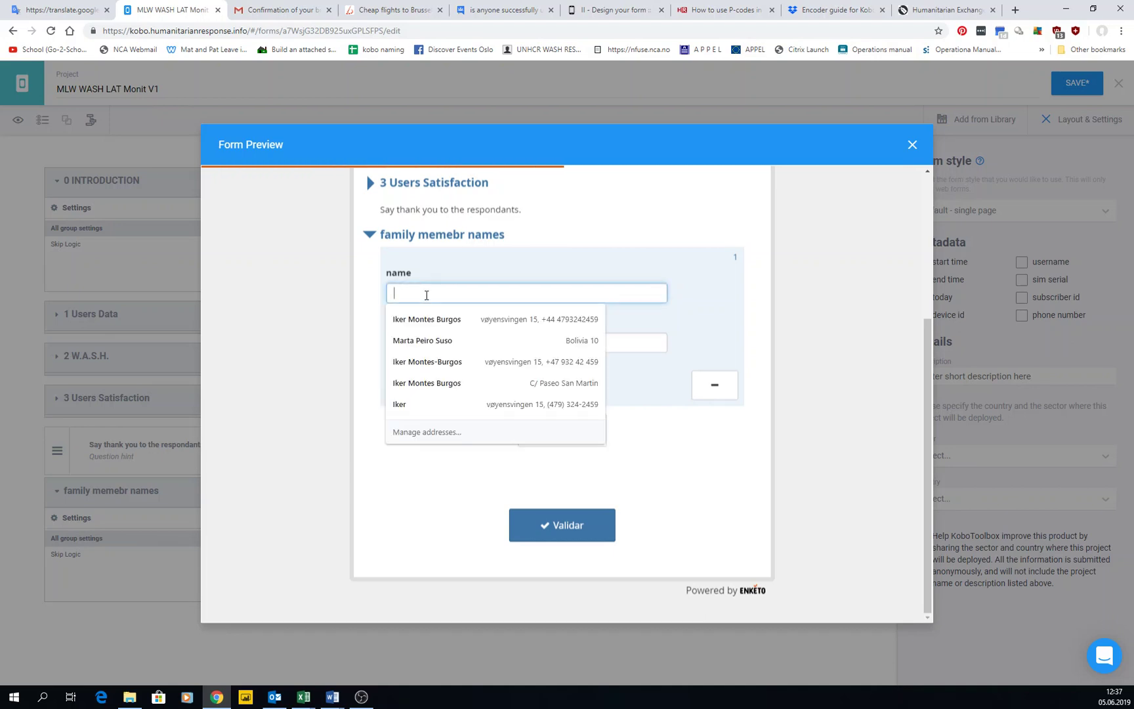
type("iker")
left_click(422, 279)
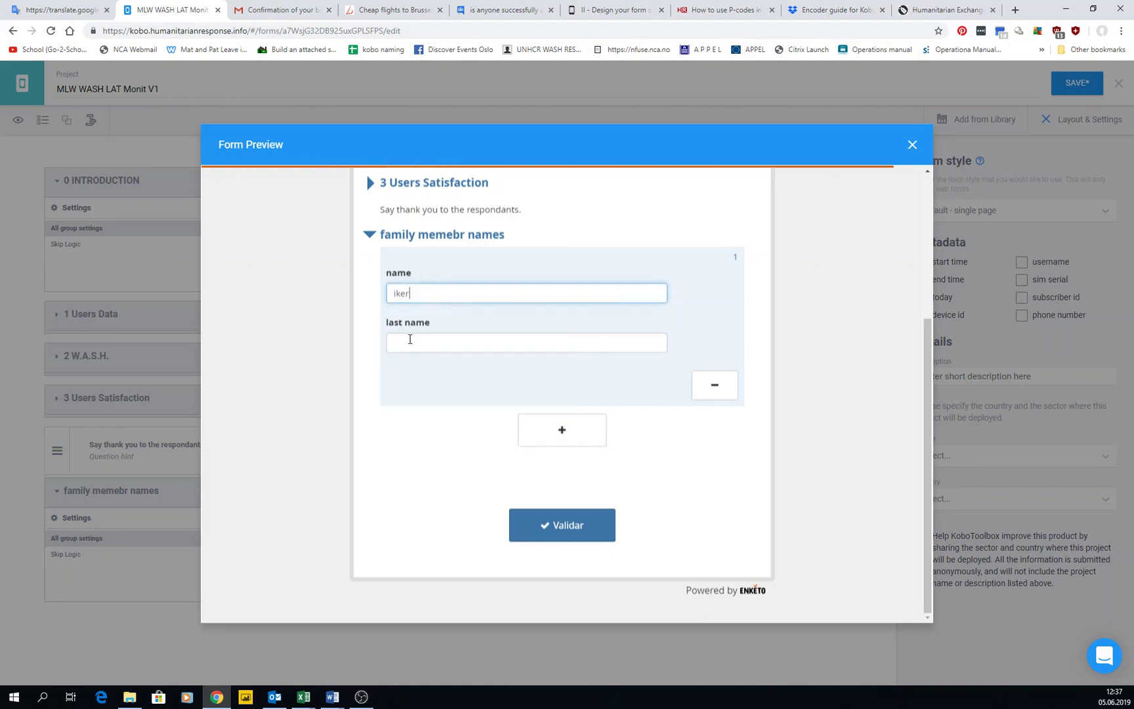
left_click(412, 344)
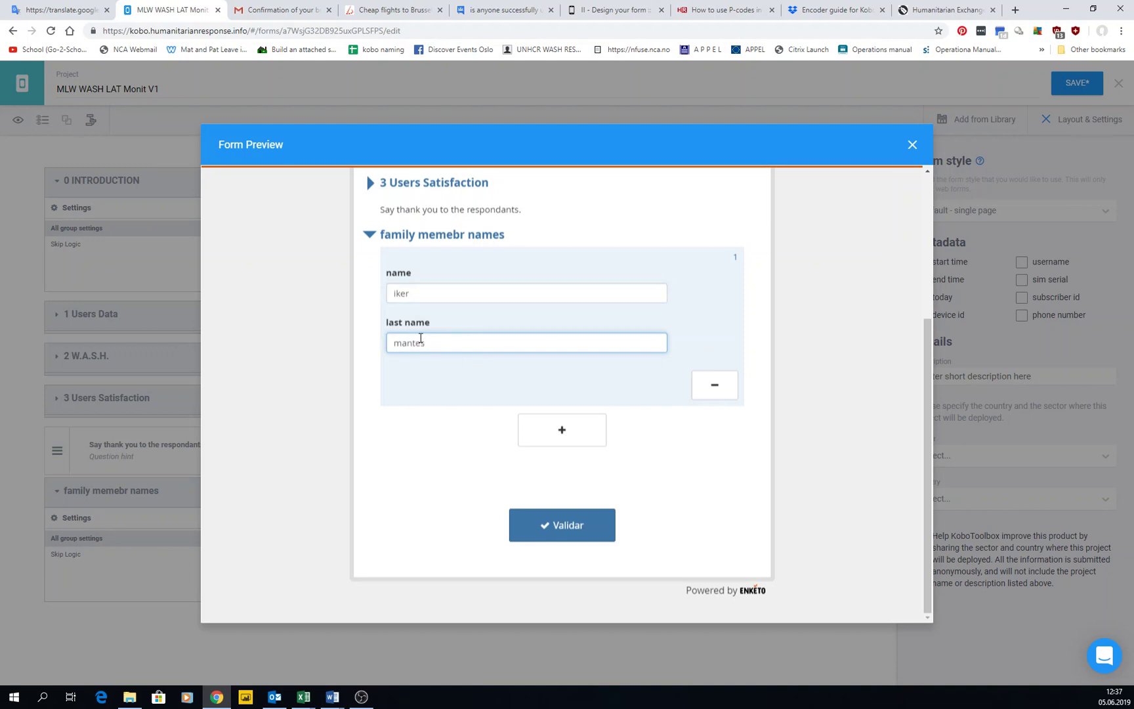
Add a second and third entry to the previewed repeating group and fill in both, using "fwnoifn" and "fienwoinf" in the third.
left_click(558, 432)
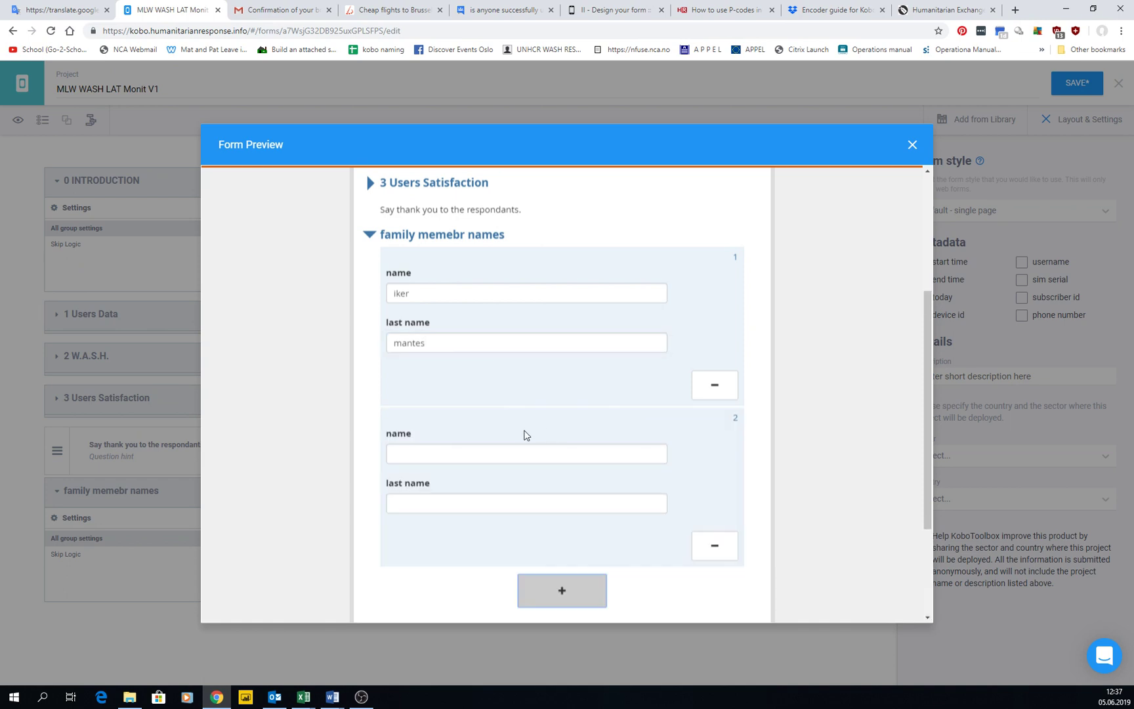
left_click(447, 458)
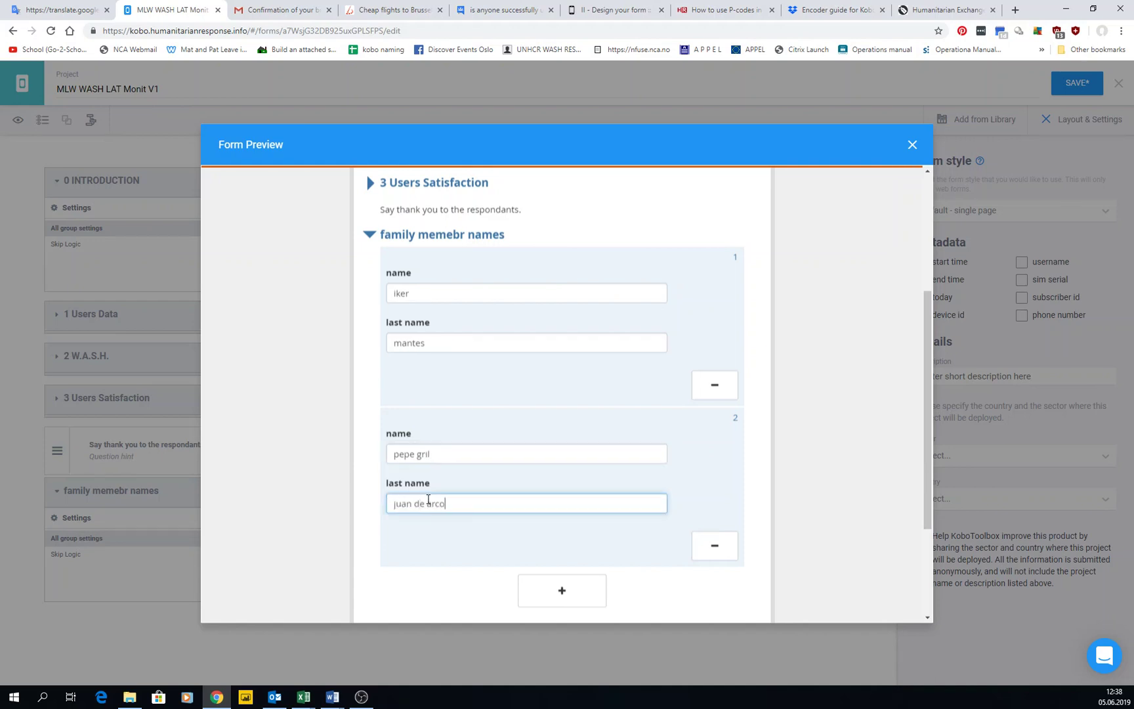
left_click(548, 594)
scroll(499, 554, "down", 5)
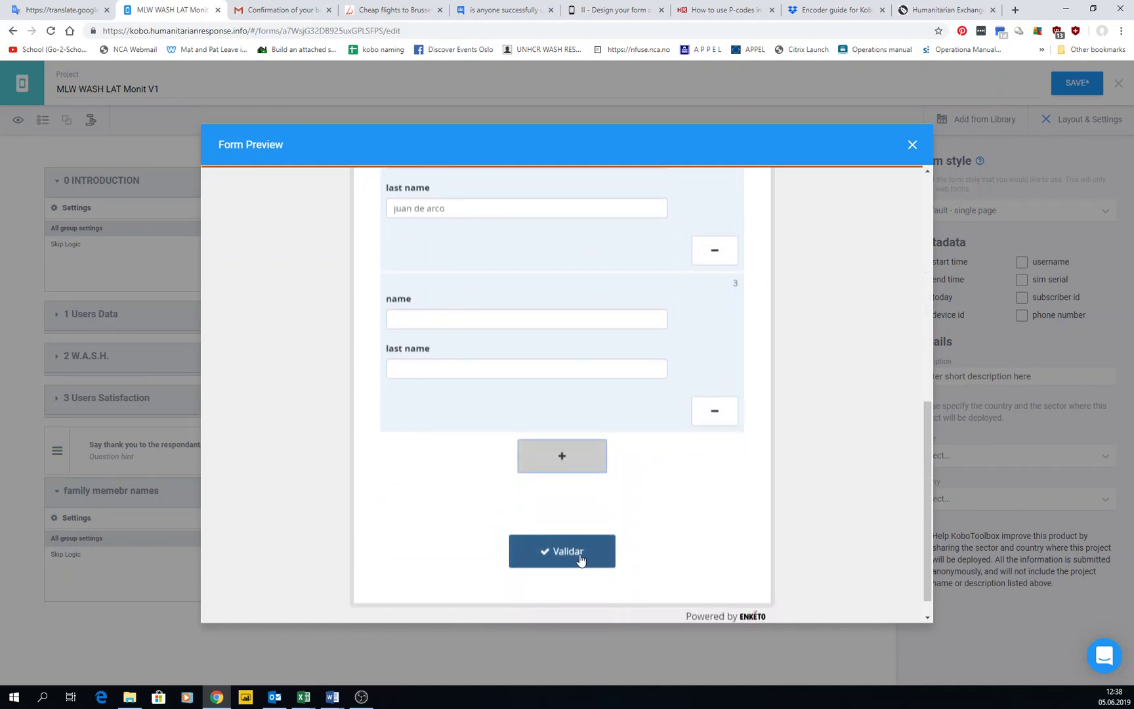
left_click(436, 319)
type("fwnoifn")
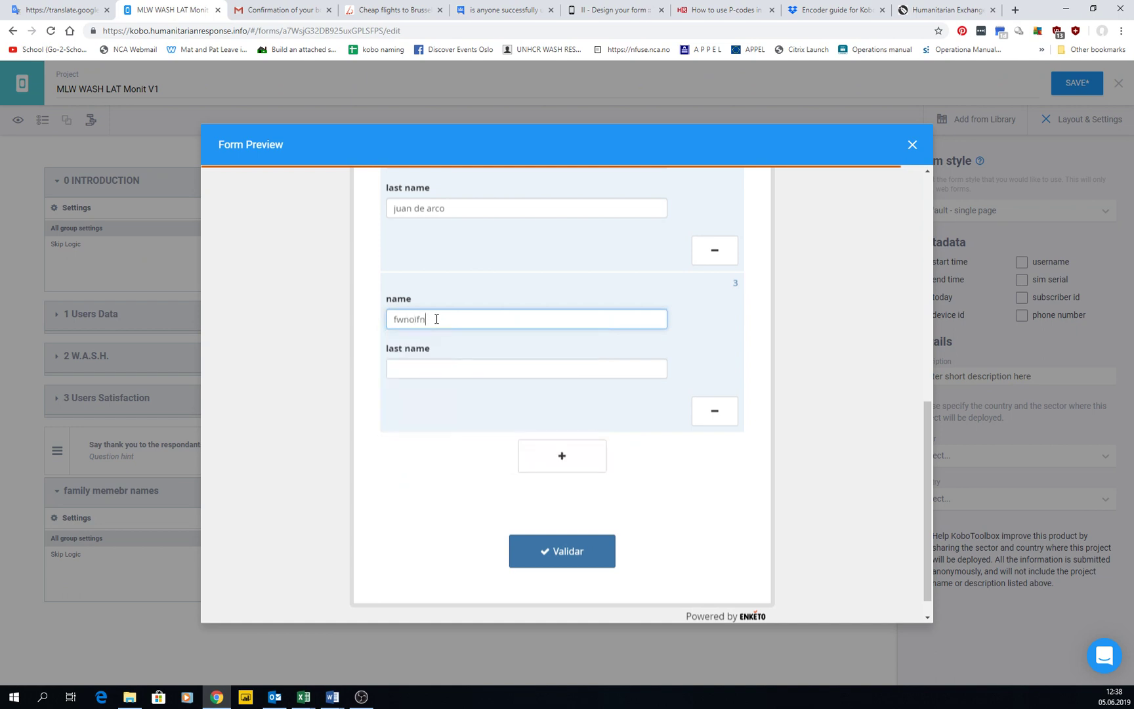
key("Tab")
type("fienwoinf")
Validate the previewed form with the three family member entries and close the preview.
scroll(709, 420, "up", 5)
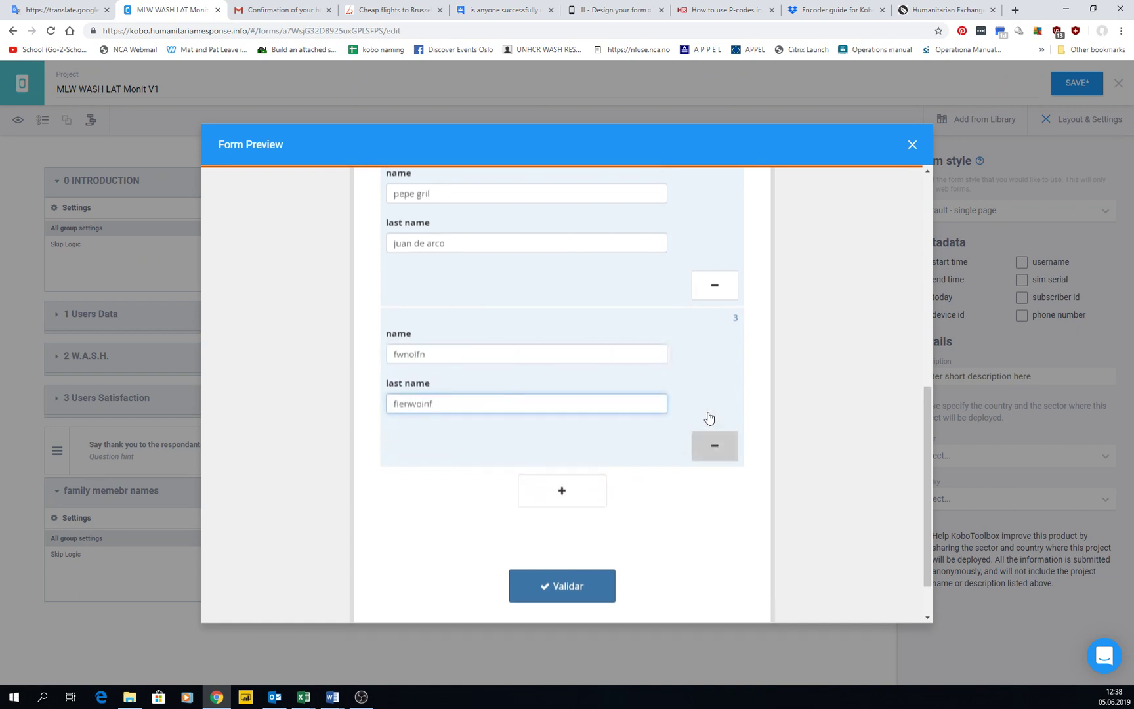
scroll(577, 471, "down", 5)
scroll(578, 420, "down", 1)
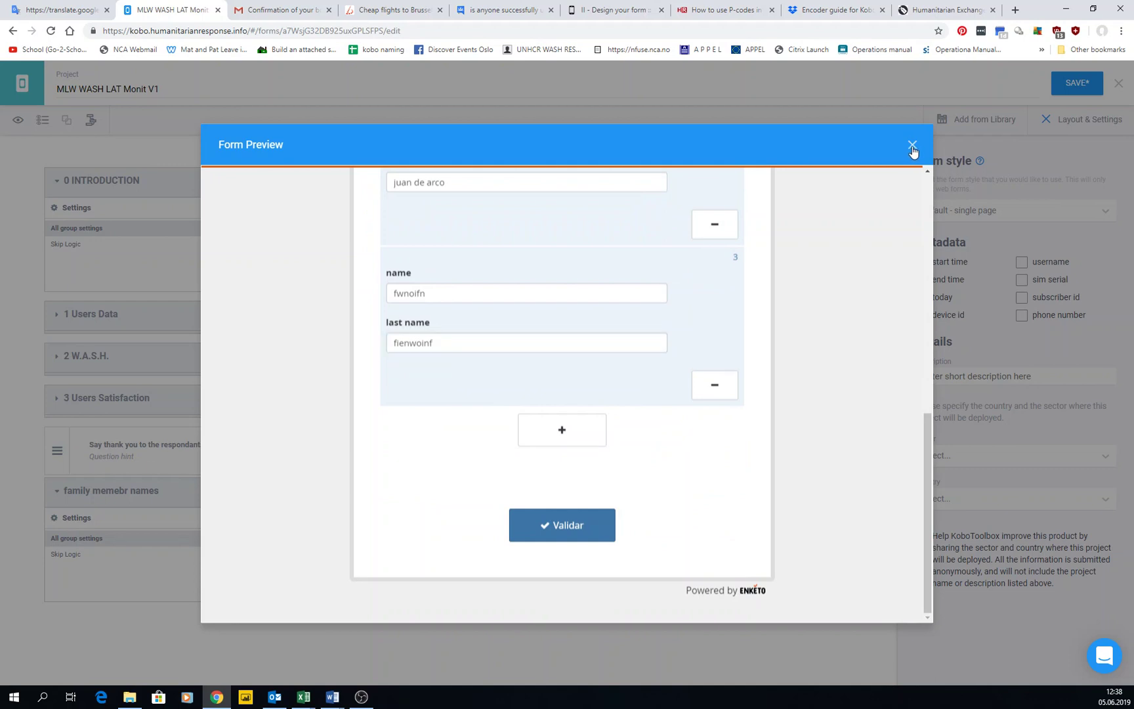
left_click(576, 526)
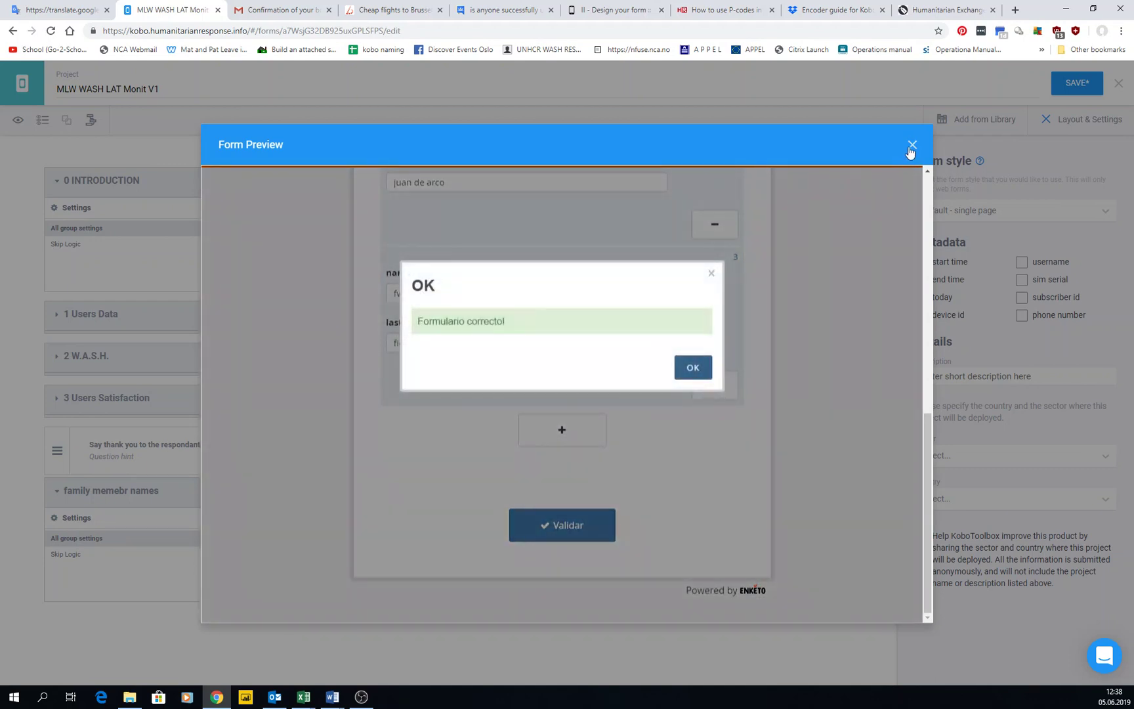
left_click(912, 144)
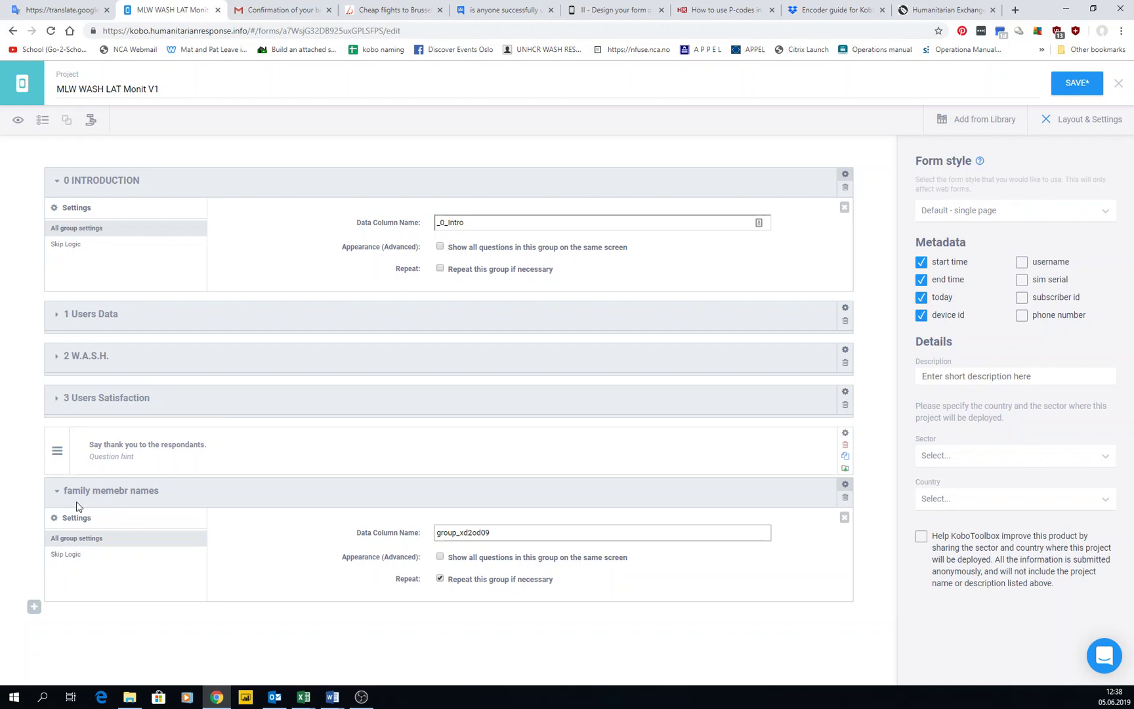
Remove the "family memebr names" group and delete its two questions, "name" and "last name".
left_click(845, 500)
left_click(621, 97)
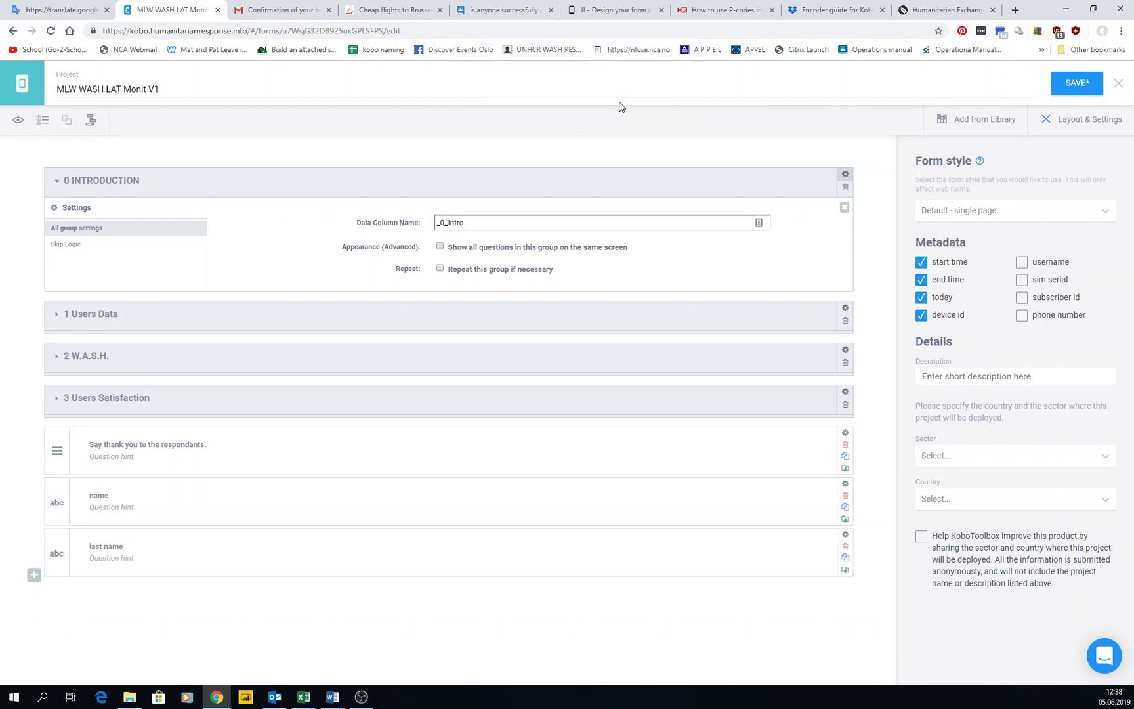
left_click(847, 502)
left_click(621, 105)
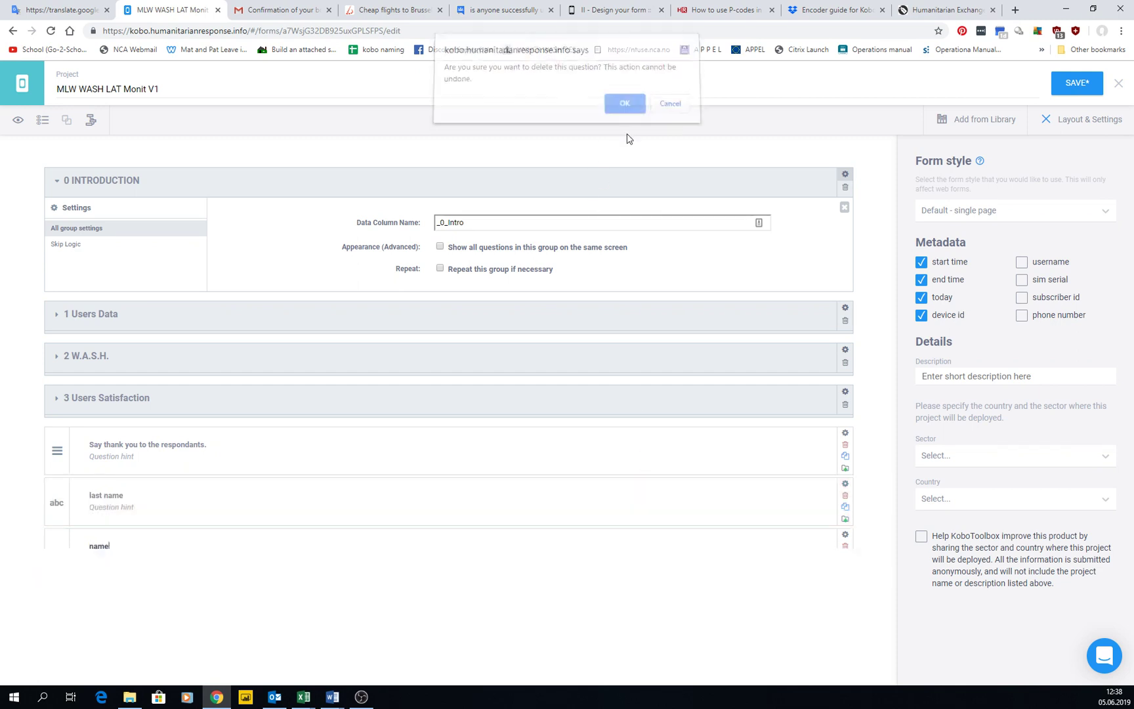
left_click(846, 495)
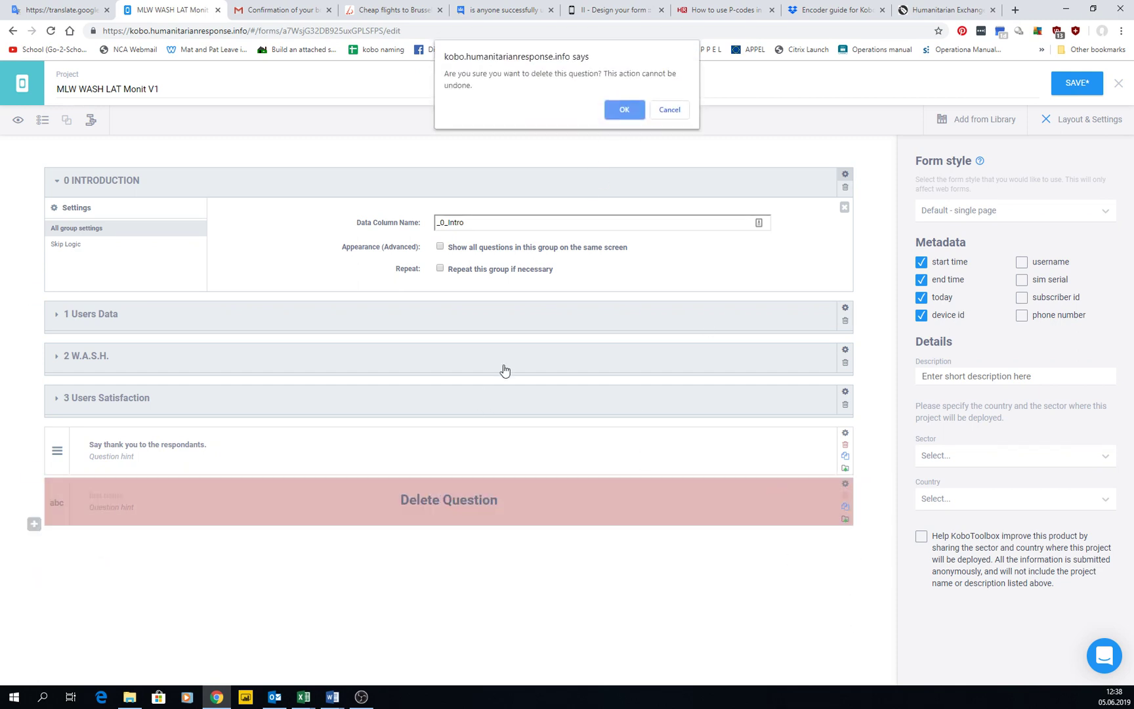
left_click(625, 110)
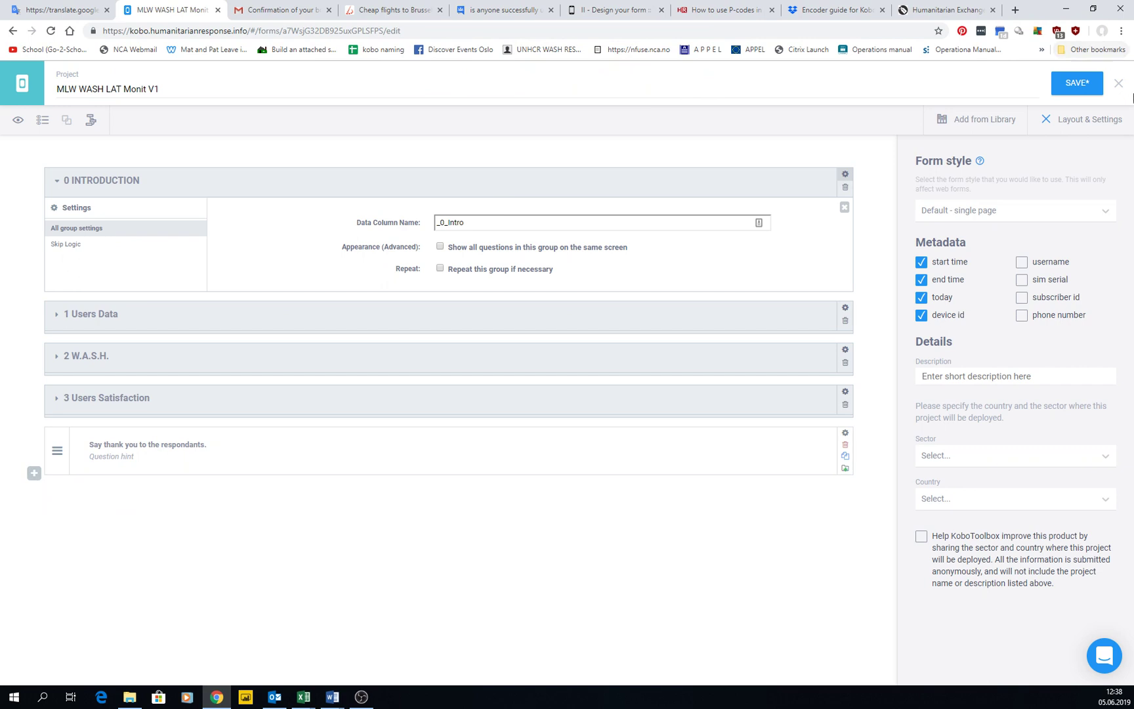
Leave the form editor for MLW WASH LAT Monit V1 without saving the changes.
left_click(1118, 83)
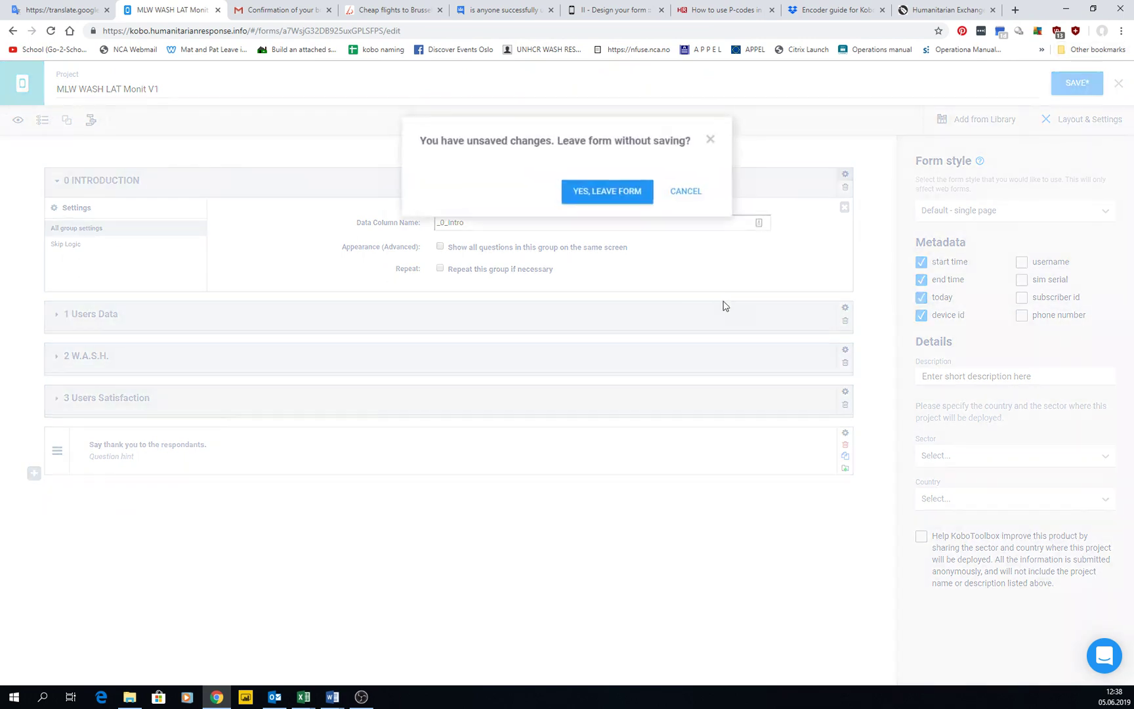
left_click(607, 191)
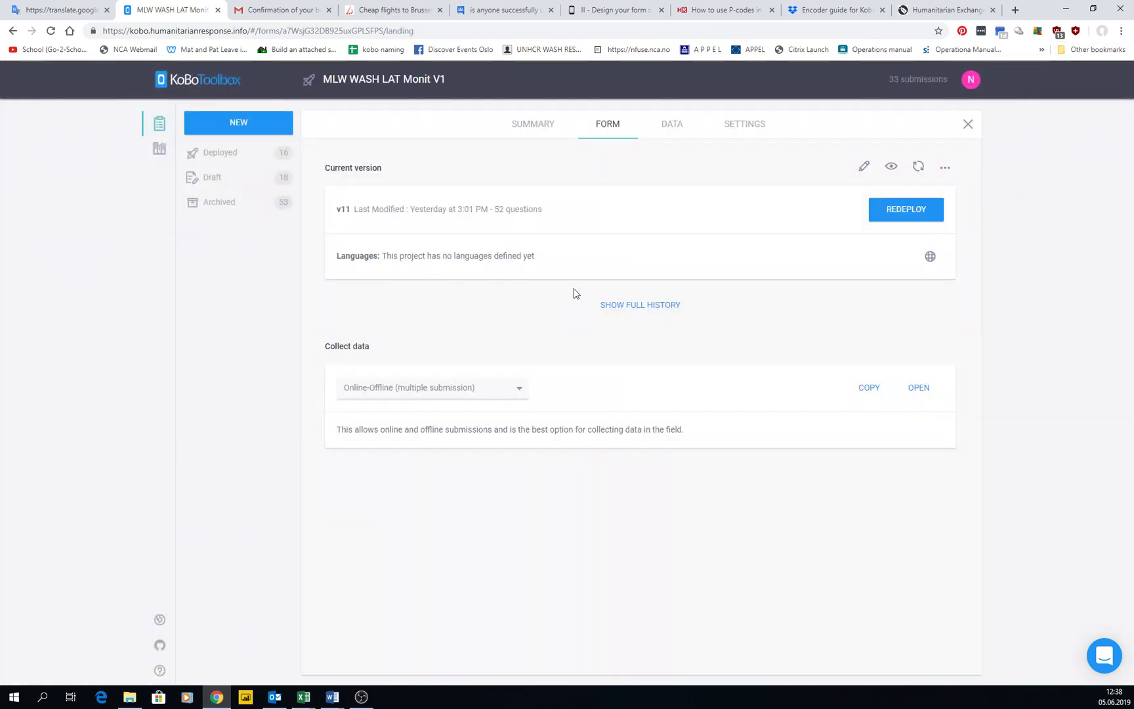